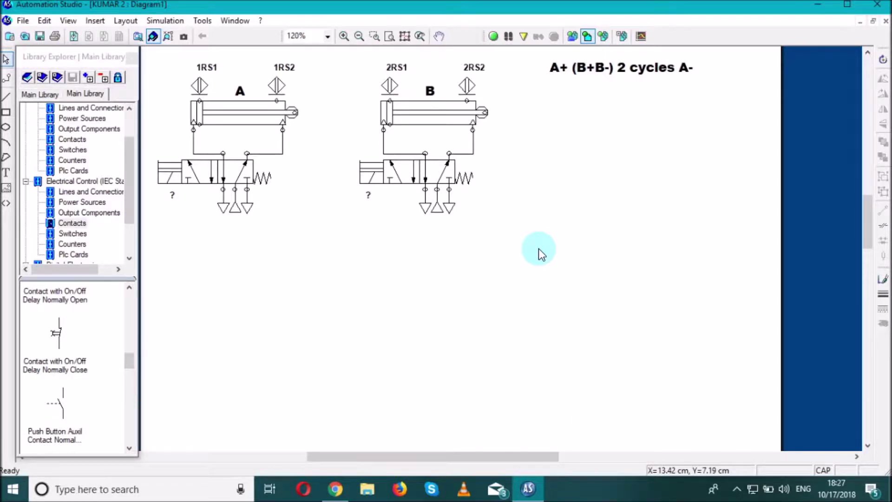
Switch to Chrome to review the YouTube comments requesting the A+ (B+B-) 2 cycles A- sequence, and return to Automation Studio.
{"action": "left_click", "coordinate": [335, 488]}
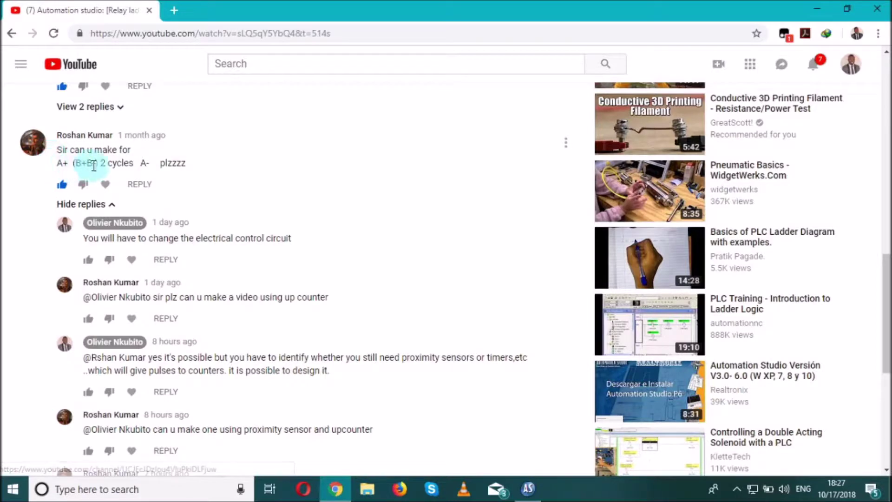
{"action": "left_click", "coordinate": [59, 182]}
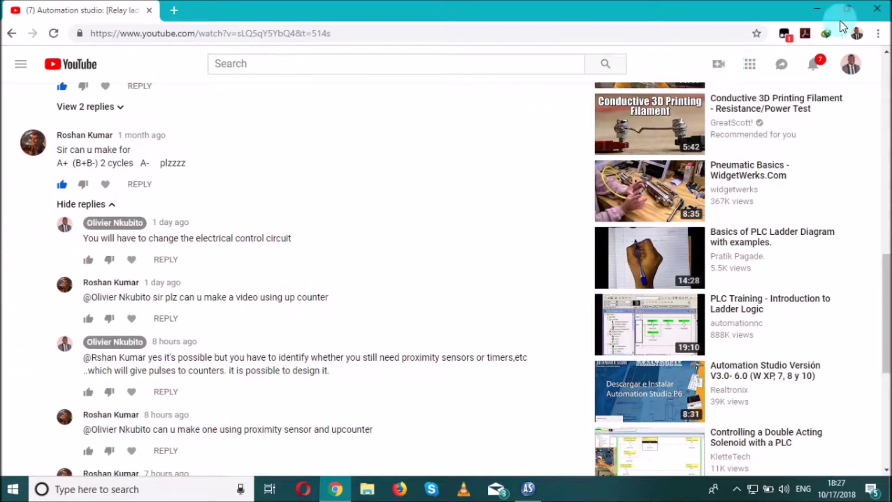
{"action": "left_click", "coordinate": [815, 7]}
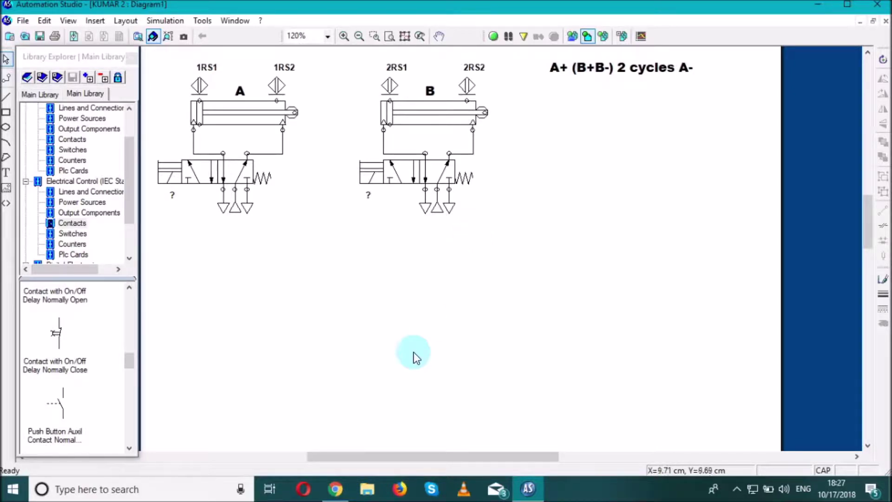
{"action": "left_click", "coordinate": [336, 494]}
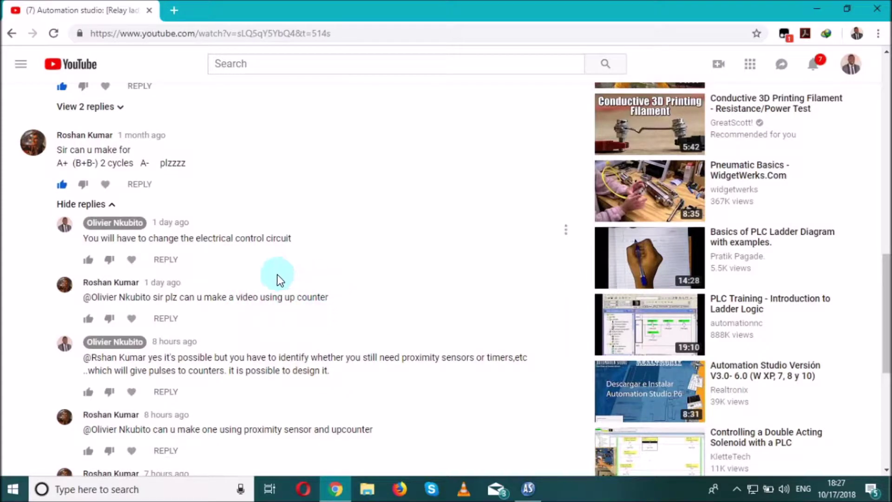
{"action": "left_click", "coordinate": [822, 4]}
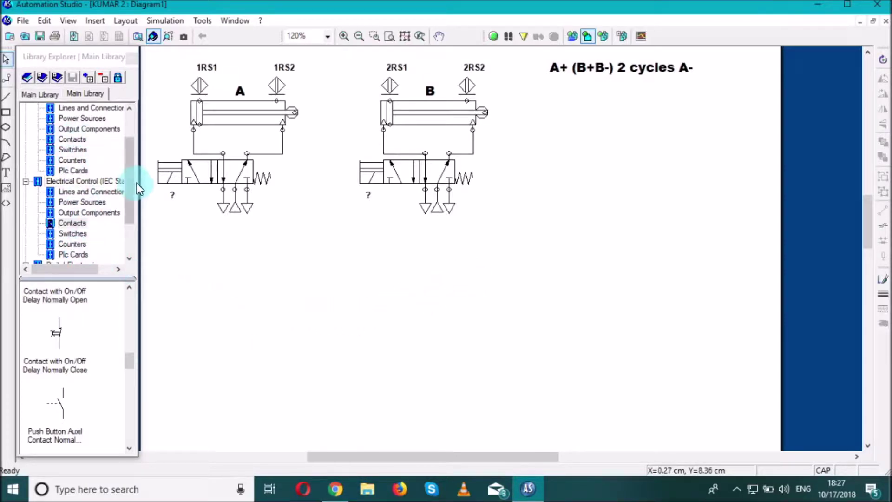
Place a 24-volt power supply from the JIC electrical control library beside cylinder B's valve.
{"action": "left_click_drag", "start_coordinate": [132, 177], "coordinate": [128, 154]}
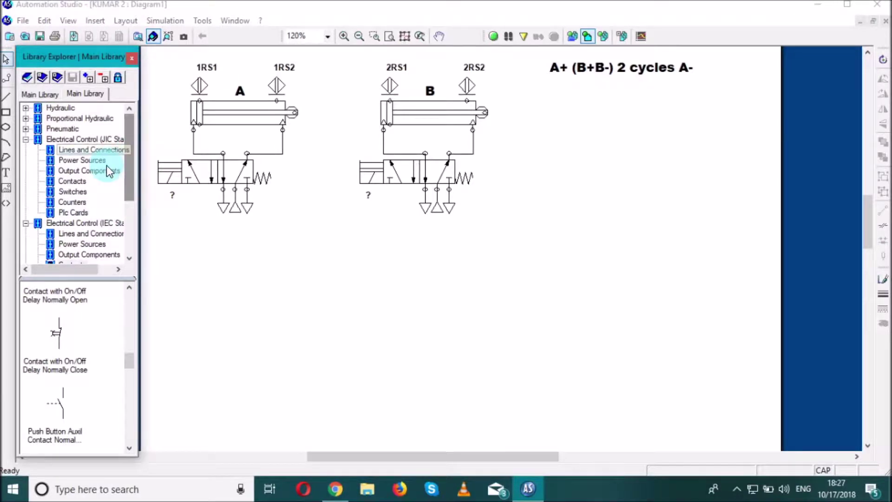
{"action": "left_click", "coordinate": [25, 223]}
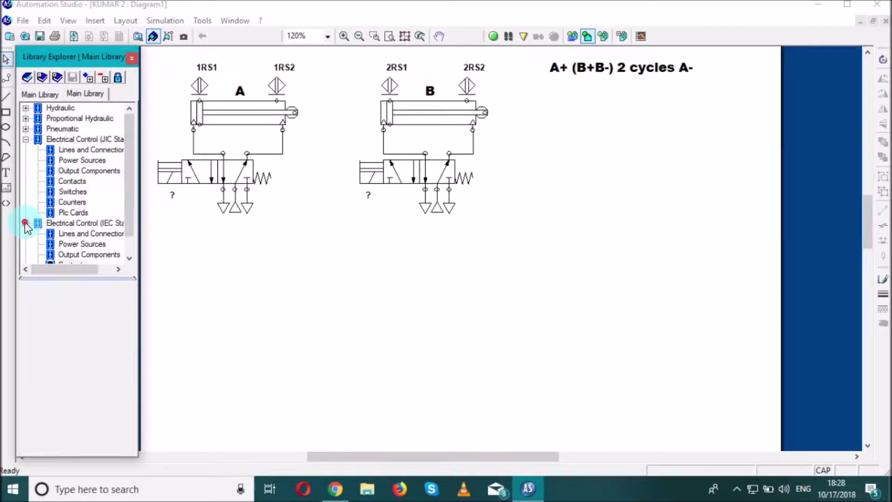
{"action": "left_click", "coordinate": [87, 161]}
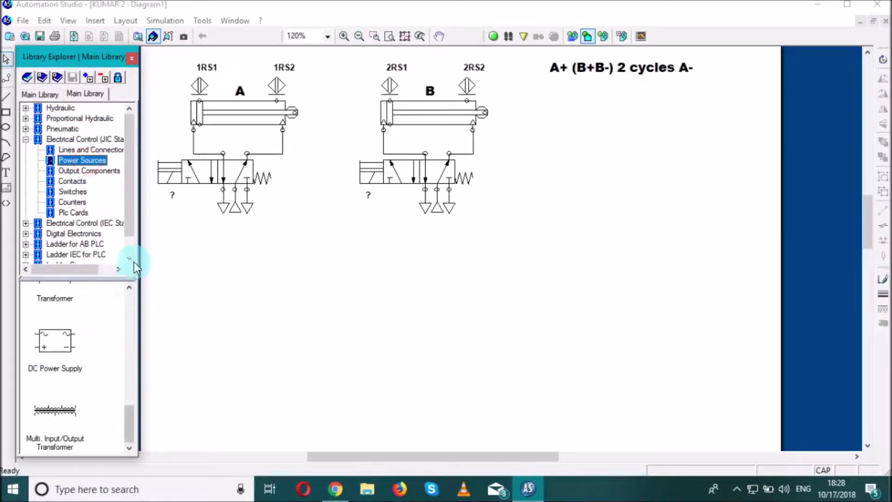
{"action": "left_click_drag", "start_coordinate": [130, 414], "coordinate": [130, 365]}
{"action": "left_click_drag", "start_coordinate": [56, 394], "coordinate": [492, 169]}
{"action": "left_click", "coordinate": [480, 233]}
Place a 0-volt common near the page's right edge and draw a long vertical supply line down from each source.
{"action": "left_click", "coordinate": [58, 385]}
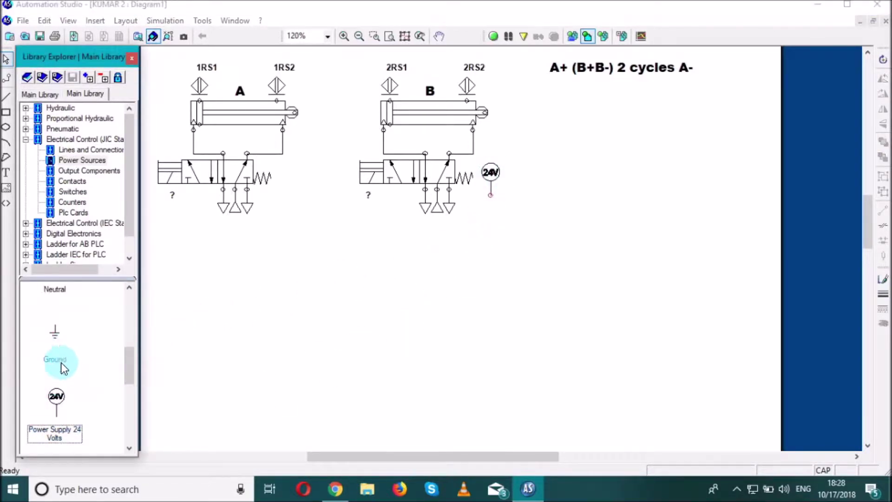
{"action": "left_click_drag", "start_coordinate": [131, 374], "coordinate": [130, 392]}
{"action": "left_click_drag", "start_coordinate": [60, 356], "coordinate": [757, 168]}
{"action": "left_click", "coordinate": [720, 235]}
{"action": "left_click_drag", "start_coordinate": [492, 196], "coordinate": [490, 426]}
{"action": "left_click_drag", "start_coordinate": [758, 190], "coordinate": [757, 433]}
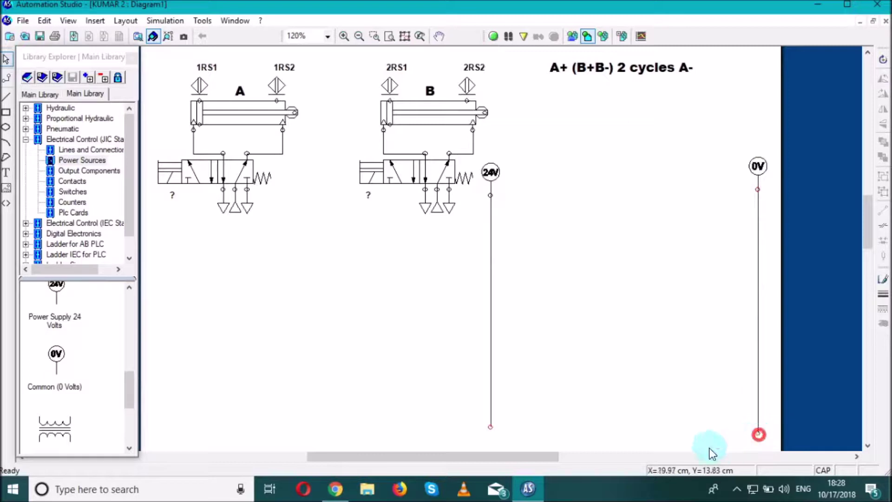
Place a JIC Up Counter between the two supply lines with a maximum value of 4.
{"action": "left_click", "coordinate": [73, 204]}
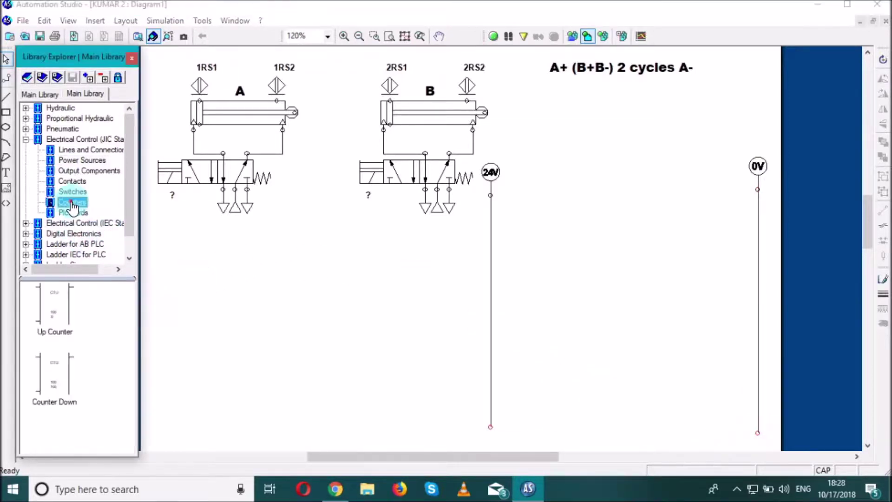
{"action": "mouse_move", "coordinate": [57, 317]}
{"action": "left_click_drag", "start_coordinate": [57, 317], "coordinate": [651, 270]}
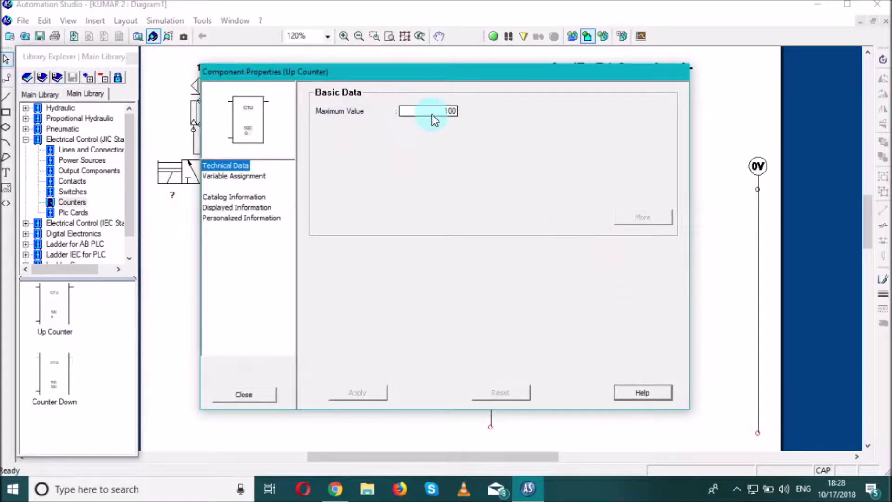
{"action": "left_click", "coordinate": [449, 112]}
{"action": "key", "text": "BackSpace"}
{"action": "key", "text": "BackSpace"}
{"action": "key", "text": "BackSpace"}
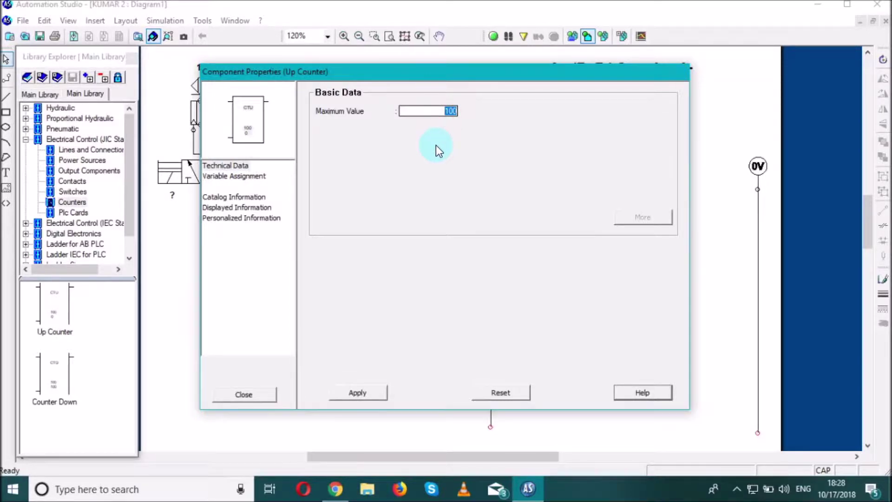
{"action": "type", "text": "4"}
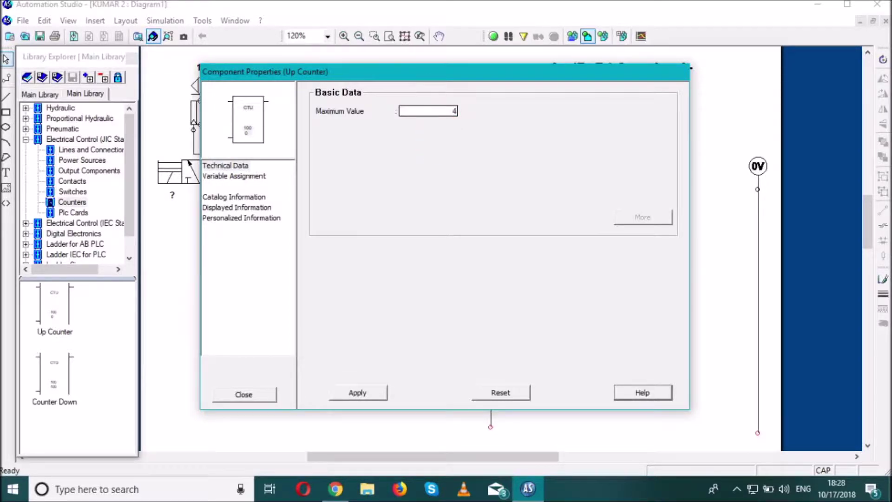
{"action": "left_click", "coordinate": [357, 393]}
{"action": "left_click", "coordinate": [244, 394]}
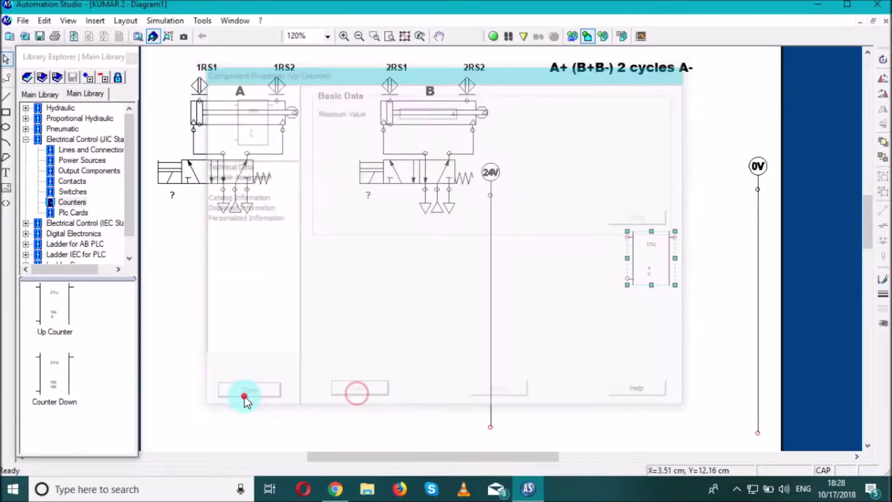
Assign the tag name CTU to the up counter's variable.
{"action": "left_click", "coordinate": [645, 261]}
{"action": "double_click", "coordinate": [645, 261]}
{"action": "left_click", "coordinate": [235, 176]}
{"action": "left_click", "coordinate": [497, 103]}
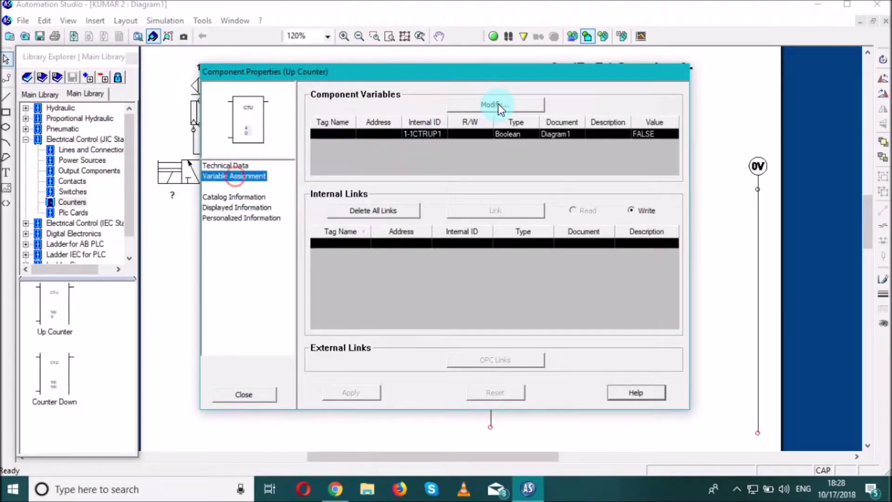
{"action": "type", "text": "CTU"}
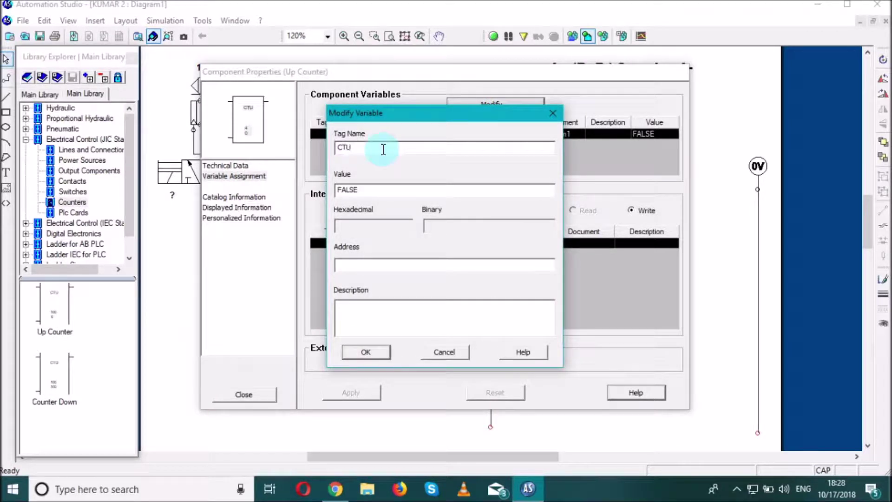
{"action": "key", "text": "Return"}
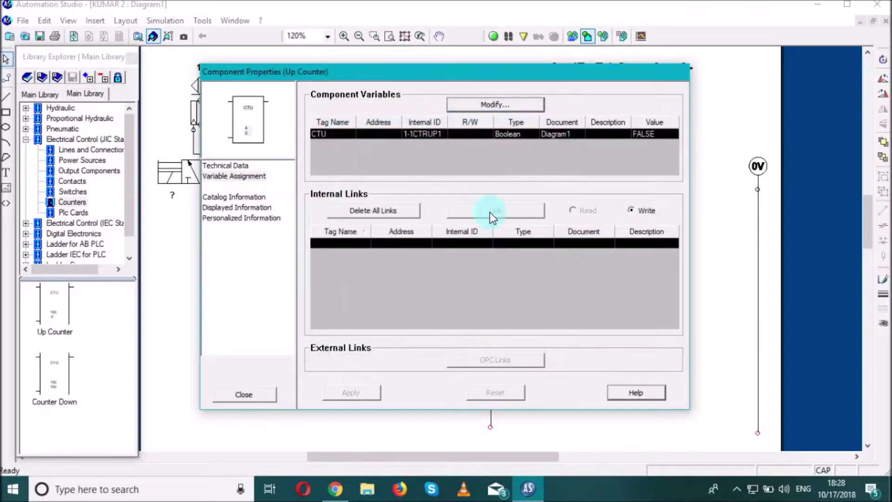
{"action": "left_click", "coordinate": [225, 393]}
{"action": "left_click", "coordinate": [237, 330]}
{"action": "left_click", "coordinate": [662, 347]}
Add an indicator light tagged L beside the counter and wire it between the counter's output and the 0 V line.
{"action": "left_click", "coordinate": [77, 193]}
{"action": "left_click", "coordinate": [86, 170]}
{"action": "left_click", "coordinate": [59, 372]}
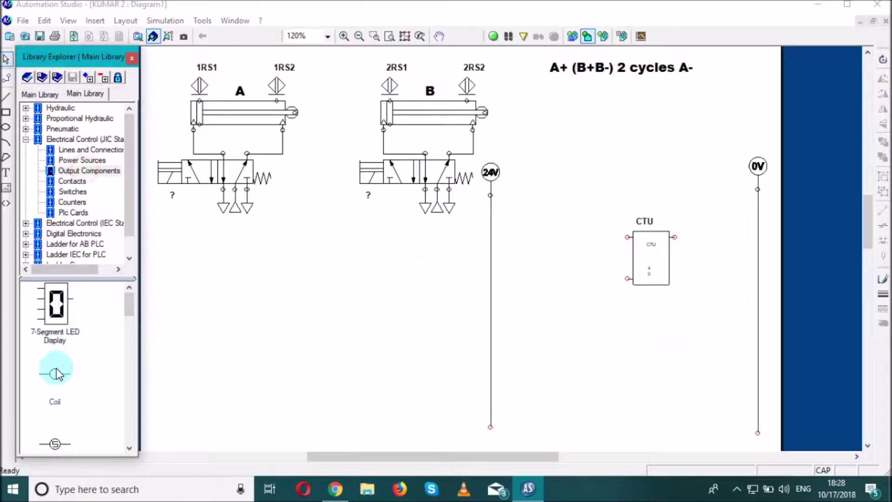
{"action": "left_click_drag", "start_coordinate": [130, 299], "coordinate": [123, 360]}
{"action": "left_click_drag", "start_coordinate": [58, 334], "coordinate": [710, 238]}
{"action": "type", "text": "L"}
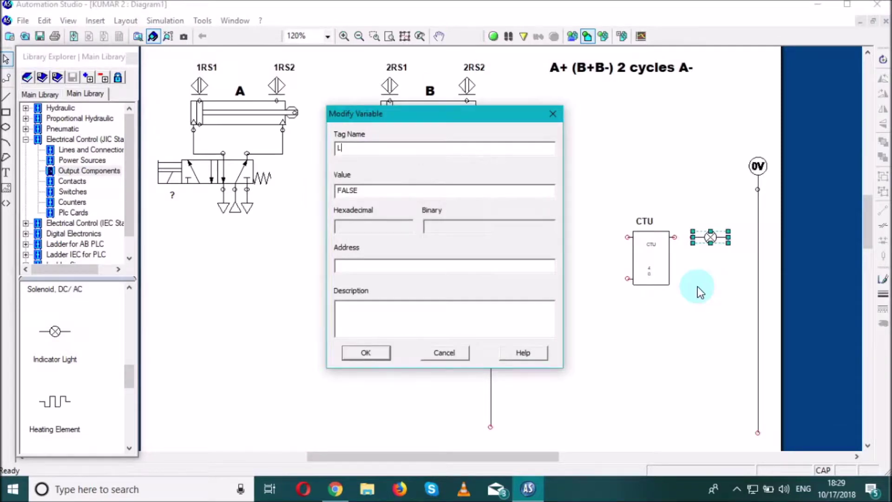
{"action": "left_click", "coordinate": [360, 354]}
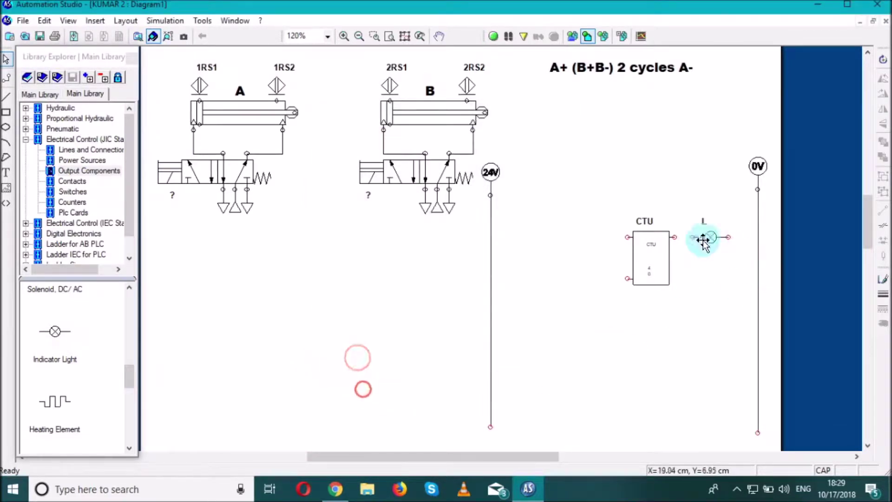
{"action": "left_click_drag", "start_coordinate": [726, 237], "coordinate": [758, 237]}
{"action": "left_click_drag", "start_coordinate": [692, 238], "coordinate": [674, 237]}
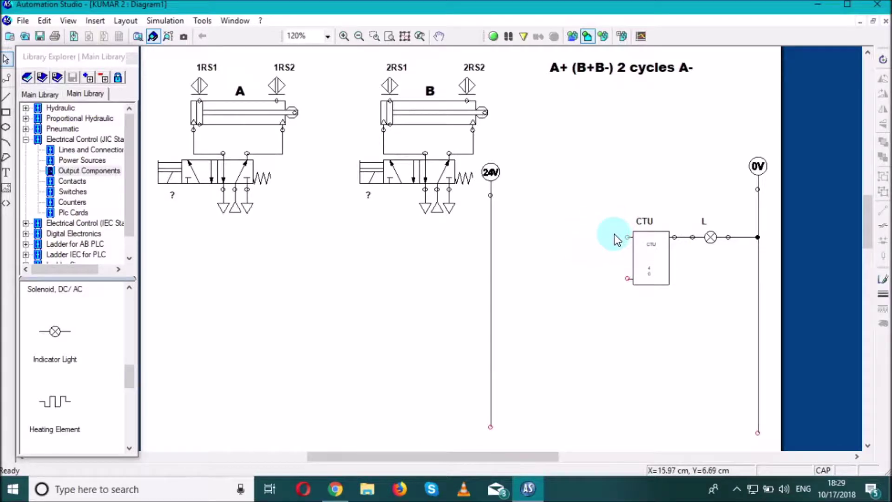
Add a normally open pushbutton wired between the 24 V line and the counter's upper input.
{"action": "left_click", "coordinate": [74, 191]}
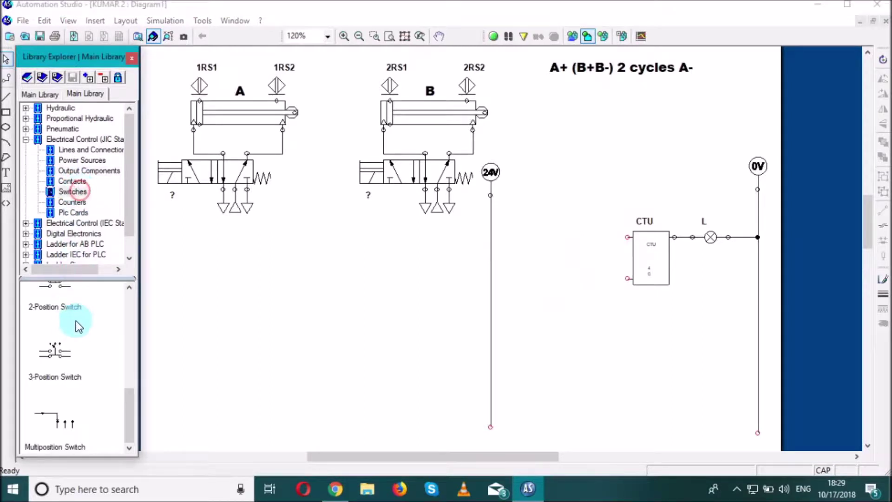
{"action": "left_click_drag", "start_coordinate": [132, 397], "coordinate": [150, 301]}
{"action": "mouse_move", "coordinate": [57, 303]}
{"action": "left_mouse_down"}
{"action": "mouse_move", "coordinate": [467, 288]}
{"action": "mouse_move", "coordinate": [564, 234]}
{"action": "mouse_move", "coordinate": [624, 237]}
{"action": "left_mouse_up"}
{"action": "left_click", "coordinate": [550, 280]}
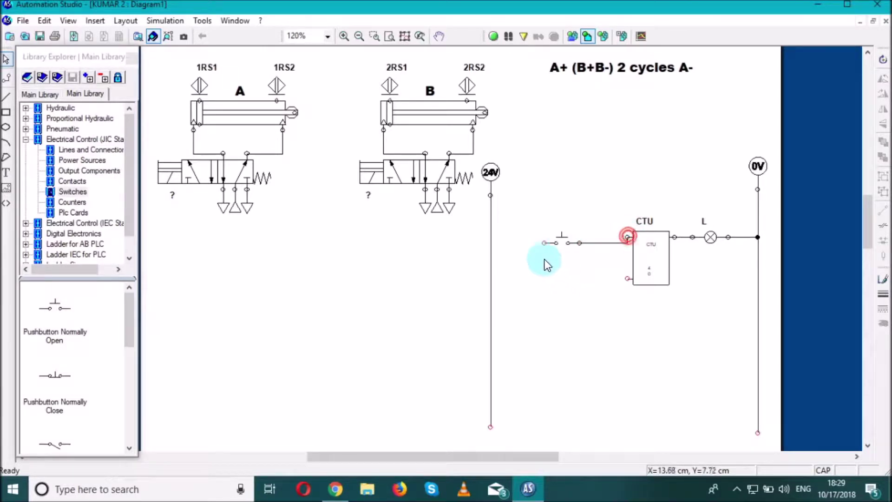
{"action": "left_click_drag", "start_coordinate": [543, 242], "coordinate": [491, 243]}
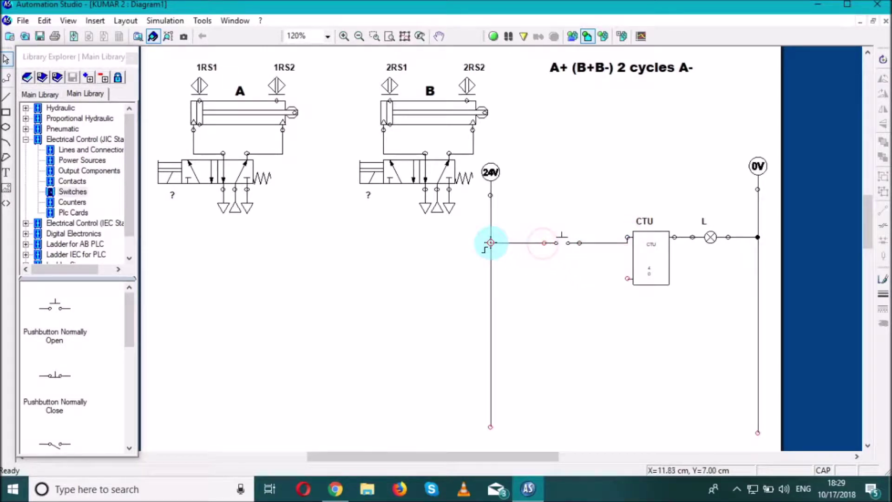
Add a second normally open pushbutton wired between the 24 V line and the counter's lower input.
{"action": "left_click", "coordinate": [54, 302]}
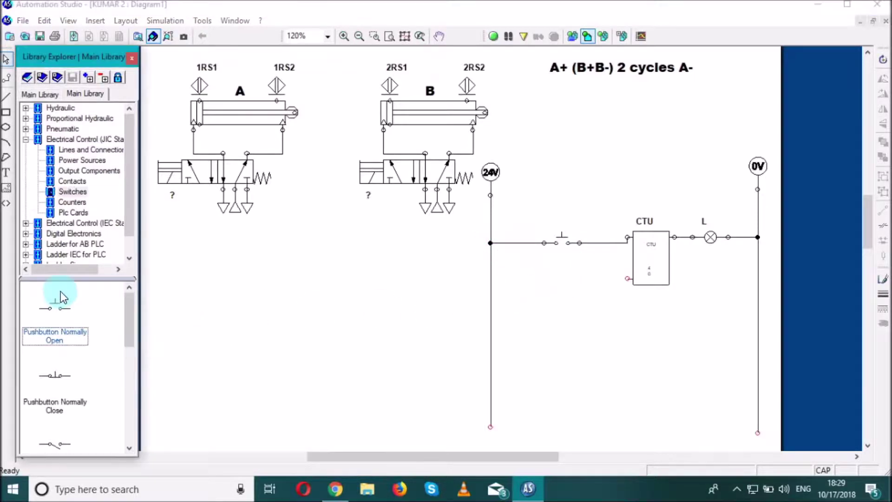
{"action": "mouse_move", "coordinate": [54, 307]}
{"action": "left_mouse_down"}
{"action": "mouse_move", "coordinate": [512, 305]}
{"action": "mouse_move", "coordinate": [575, 267]}
{"action": "mouse_move", "coordinate": [566, 277]}
{"action": "mouse_move", "coordinate": [626, 279]}
{"action": "left_mouse_up"}
{"action": "left_click_drag", "start_coordinate": [550, 283], "coordinate": [490, 285]}
Assign the tag name INPUT to the upper pushbutton's variable.
{"action": "left_click_drag", "start_coordinate": [553, 245], "coordinate": [554, 247]}
{"action": "double_click", "coordinate": [563, 241]}
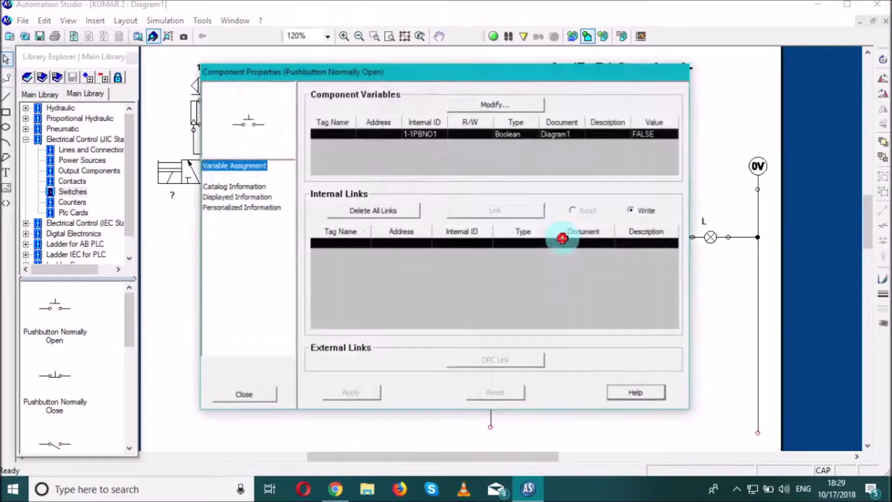
{"action": "left_click", "coordinate": [488, 106]}
{"action": "type", "text": "I"}
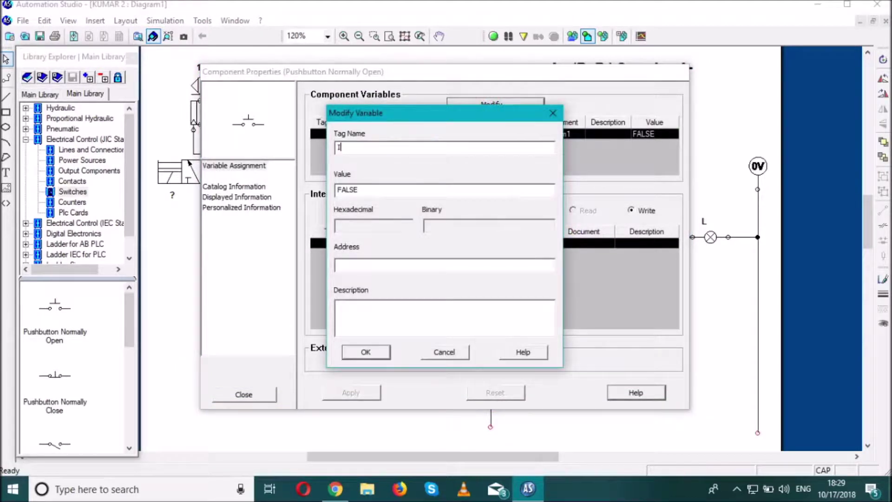
{"action": "type", "text": "N"}
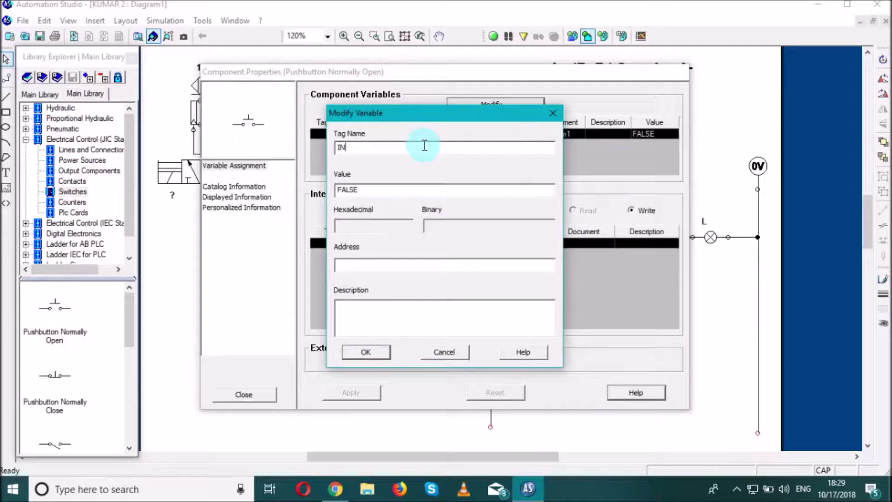
{"action": "type", "text": " PUTP"}
{"action": "left_click", "coordinate": [424, 146]}
{"action": "key", "text": "Return"}
{"action": "left_click", "coordinate": [245, 397]}
Assign the tag name RESET to the lower pushbutton's variable.
{"action": "left_click", "coordinate": [567, 282]}
{"action": "double_click", "coordinate": [567, 282]}
{"action": "left_click", "coordinate": [482, 99]}
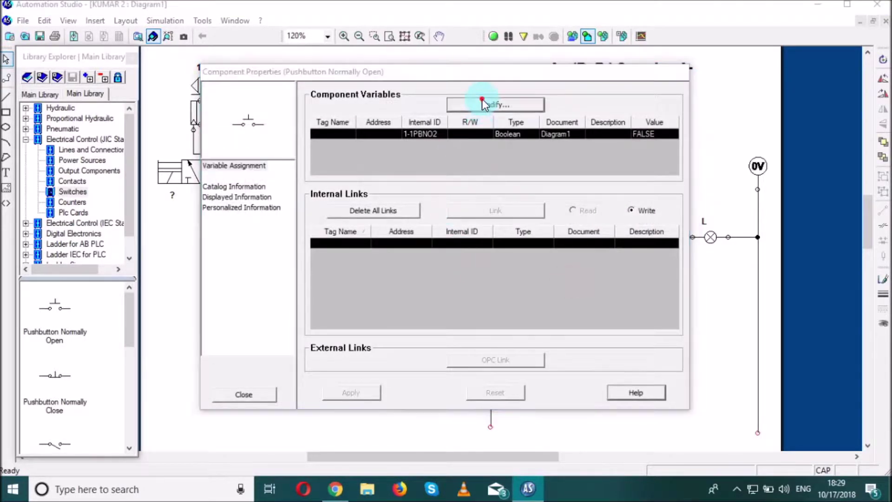
{"action": "type", "text": "REST"}
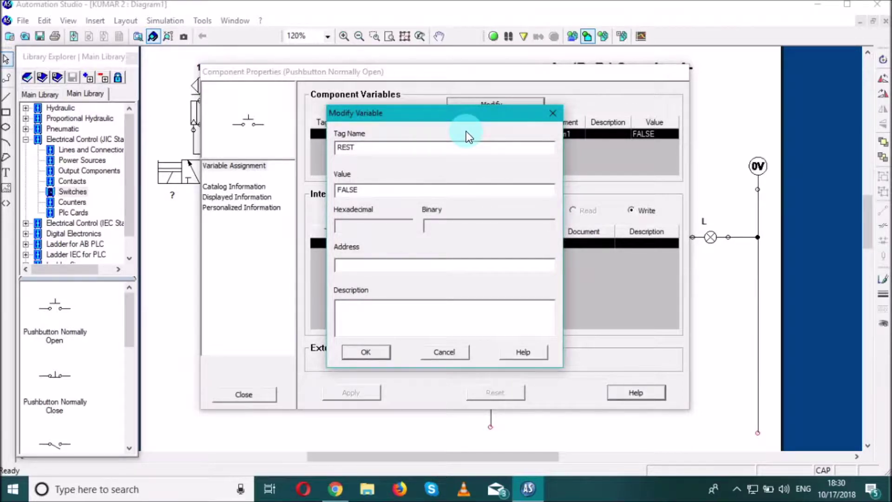
{"action": "type", "text": "SET"}
{"action": "key", "text": "BackSpace"}
{"action": "type", "text": "ET"}
{"action": "key", "text": "Return"}
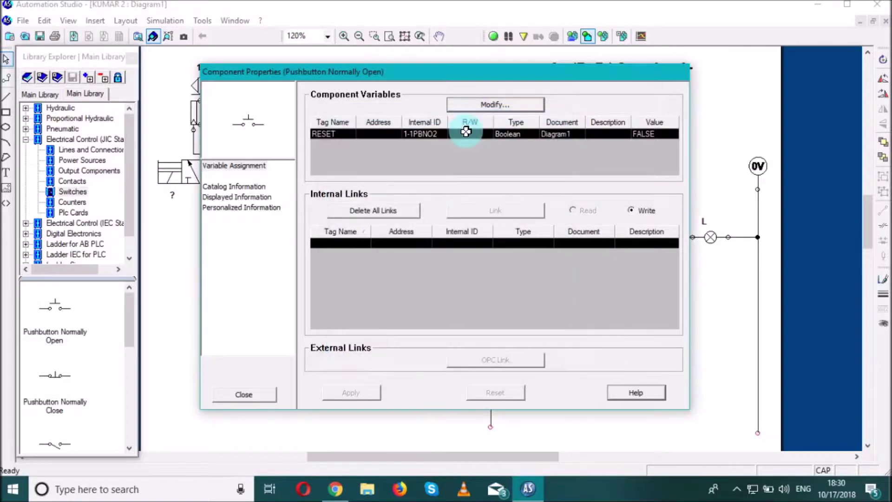
{"action": "left_click", "coordinate": [245, 395]}
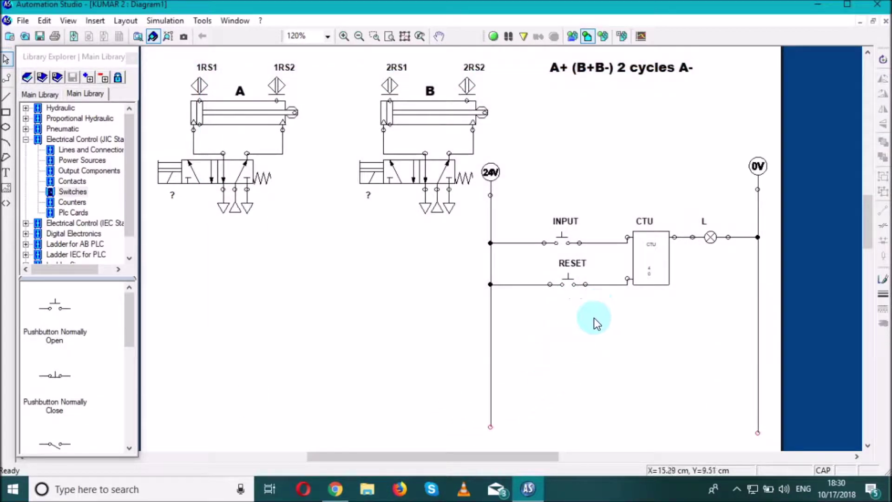
Start the simulation of the counter circuit and close the Messages window.
{"action": "left_click", "coordinate": [494, 37]}
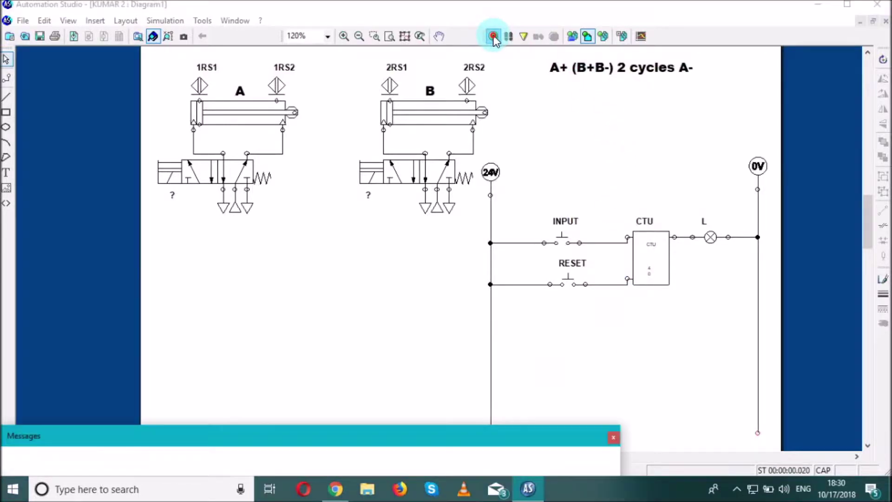
{"action": "left_click", "coordinate": [613, 438]}
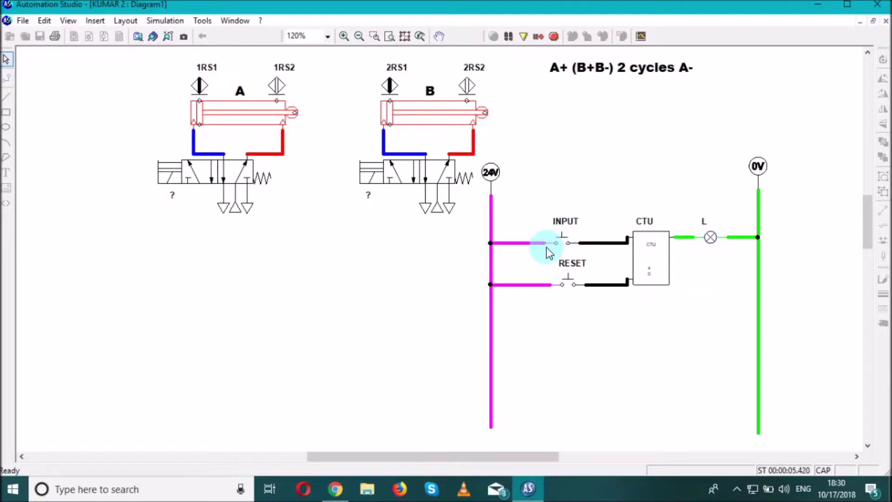
Test the running counter circuit by operating the INPUT pushbutton and then the RESET pushbutton.
{"action": "left_click", "coordinate": [562, 243]}
{"action": "left_click", "coordinate": [581, 284]}
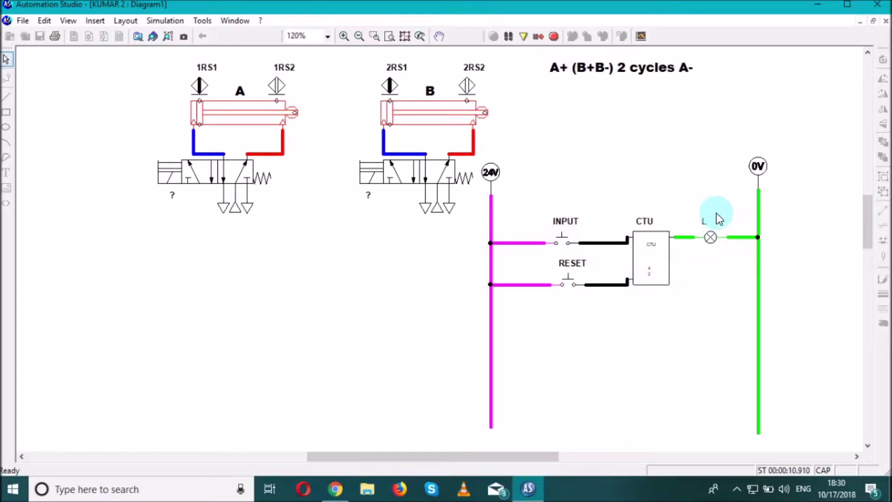
{"action": "left_click", "coordinate": [608, 286]}
{"action": "left_click", "coordinate": [561, 241]}
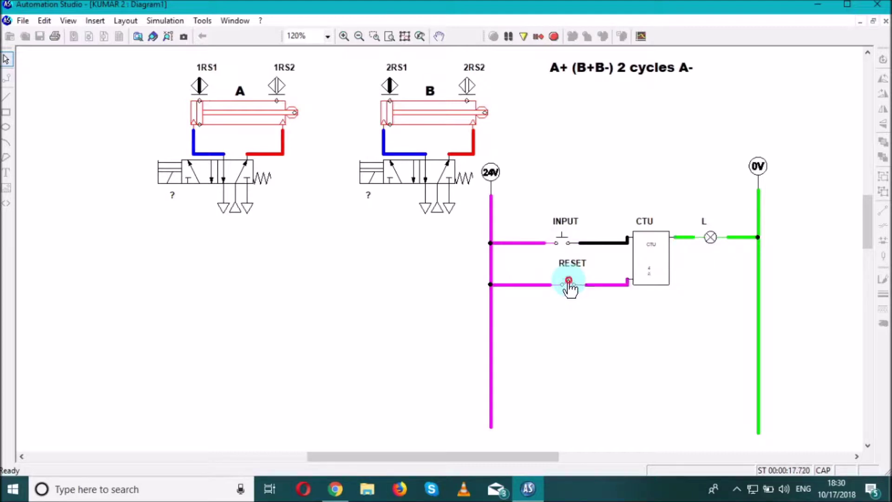
Pulse the INPUT pushbutton until the up counter switches on lamp L, then reset the counter.
{"action": "left_click", "coordinate": [567, 242]}
{"action": "left_click", "coordinate": [565, 240]}
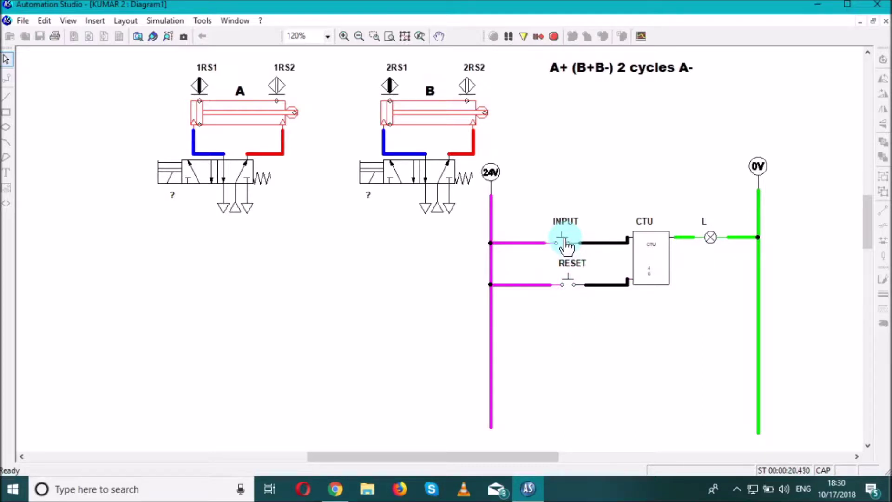
{"action": "left_click", "coordinate": [566, 239]}
{"action": "left_click", "coordinate": [565, 239]}
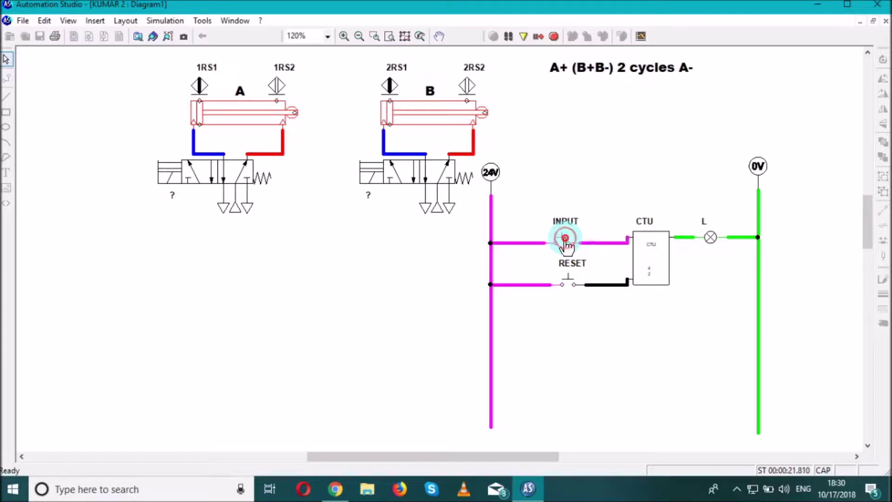
{"action": "left_click", "coordinate": [565, 240]}
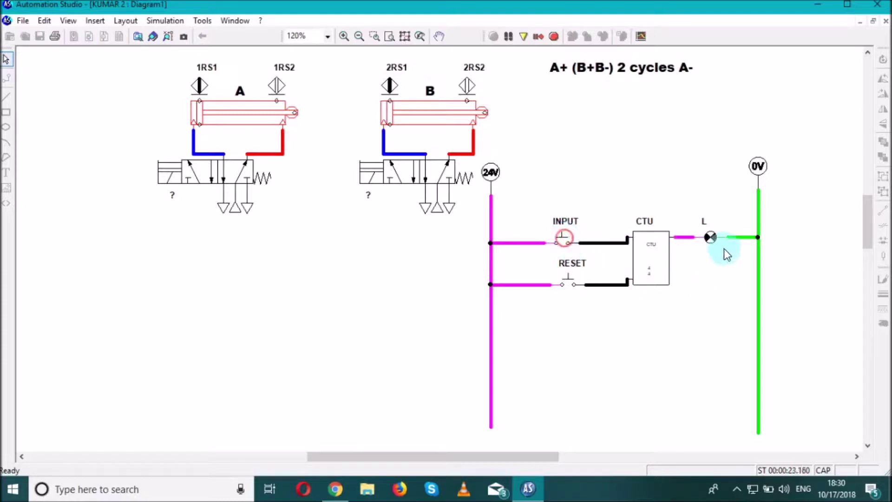
{"action": "left_click", "coordinate": [572, 286]}
Repeat the INPUT pulses and the counter reset once more, and stop the simulation.
{"action": "left_click", "coordinate": [562, 240]}
{"action": "left_click", "coordinate": [561, 238]}
{"action": "left_click", "coordinate": [561, 238]}
{"action": "left_click", "coordinate": [561, 238]}
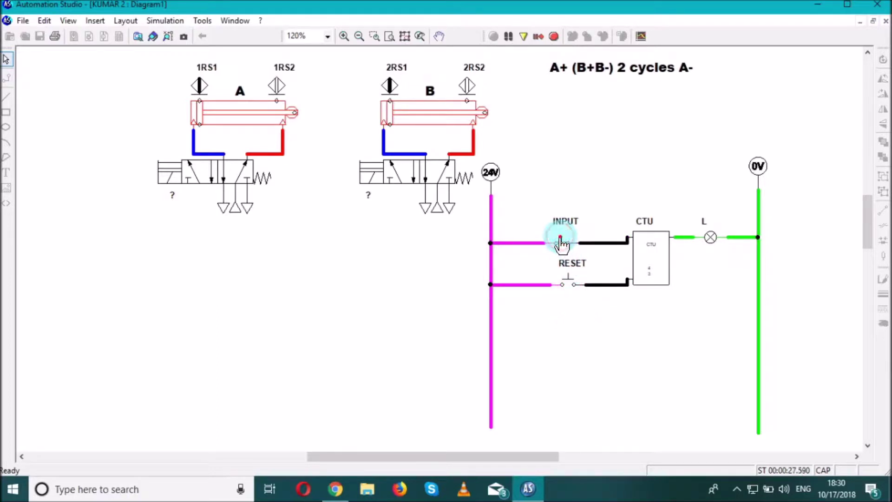
{"action": "left_click", "coordinate": [569, 284]}
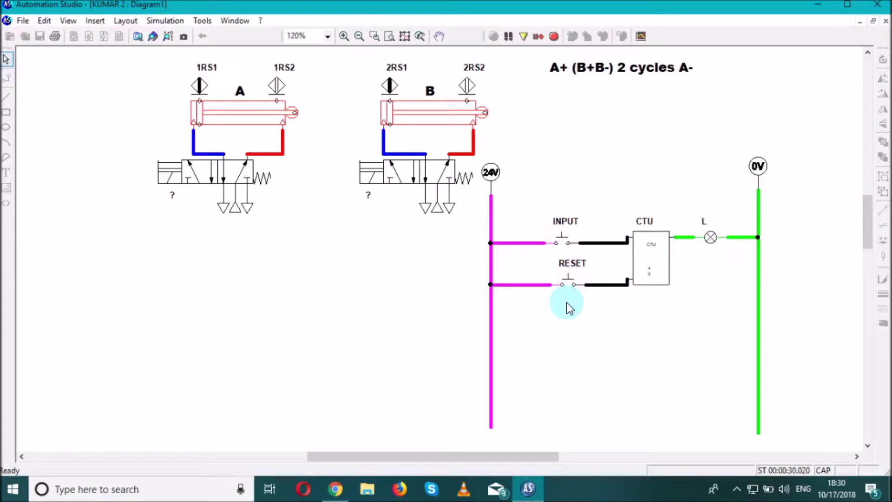
{"action": "left_click", "coordinate": [553, 36]}
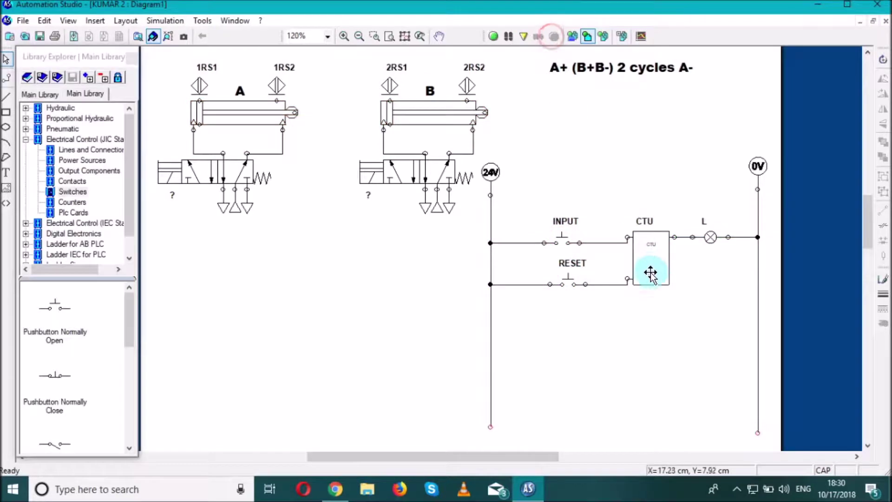
Copy the pushbuttons, up counter, lamp and their wires, and paste the copy below the original circuit.
{"action": "left_click", "coordinate": [650, 272]}
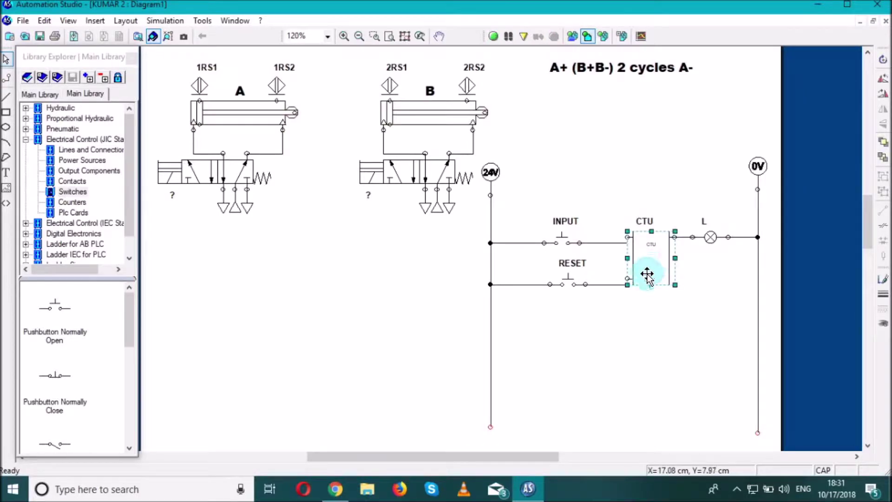
{"action": "left_click", "coordinate": [630, 346]}
{"action": "left_click_drag", "start_coordinate": [528, 191], "coordinate": [768, 309]}
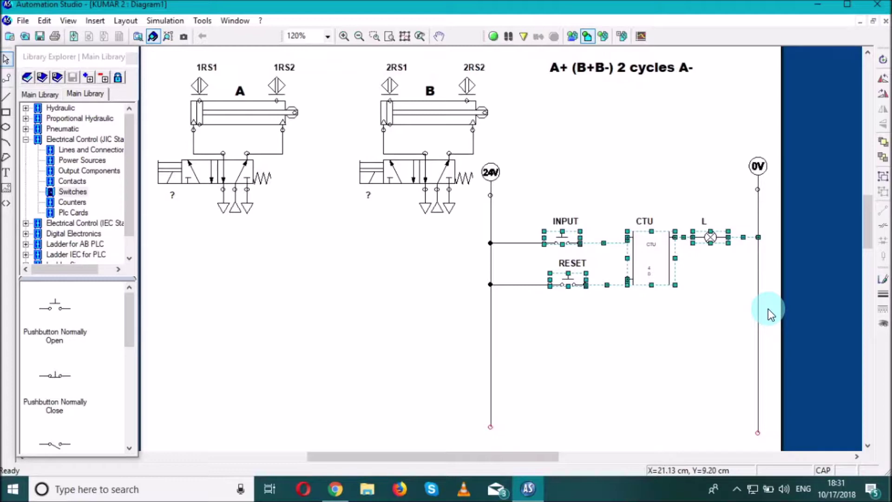
{"action": "left_click", "coordinate": [557, 346]}
{"action": "key", "text": "ctrl+v"}
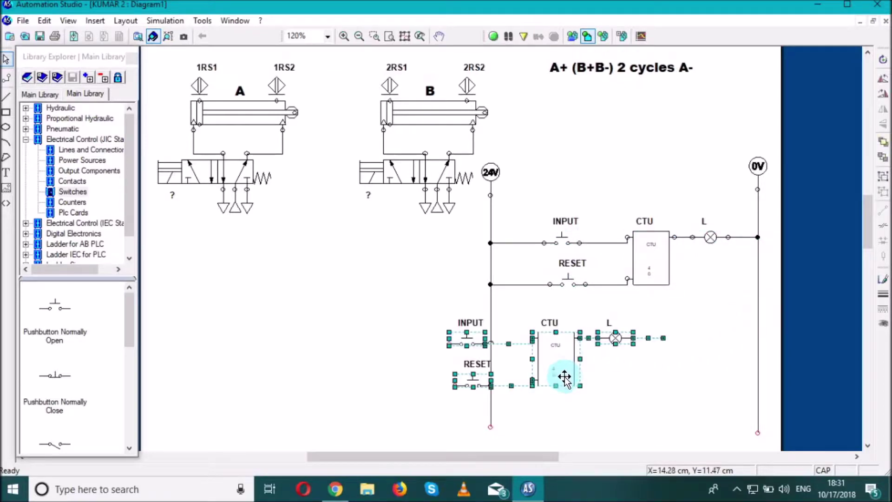
Move the pasted circuit between the 24V and 0V lines, aligned directly beneath the original.
{"action": "key", "text": "Right"}
{"action": "key", "text": "Right"}
{"action": "key", "text": "Right"}
{"action": "key", "text": "Right"}
{"action": "key", "text": "Right"}
{"action": "key", "text": "Right"}
{"action": "key", "text": "Right"}
{"action": "key", "text": "Right"}
{"action": "key", "text": "Right"}
{"action": "key", "text": "Right"}
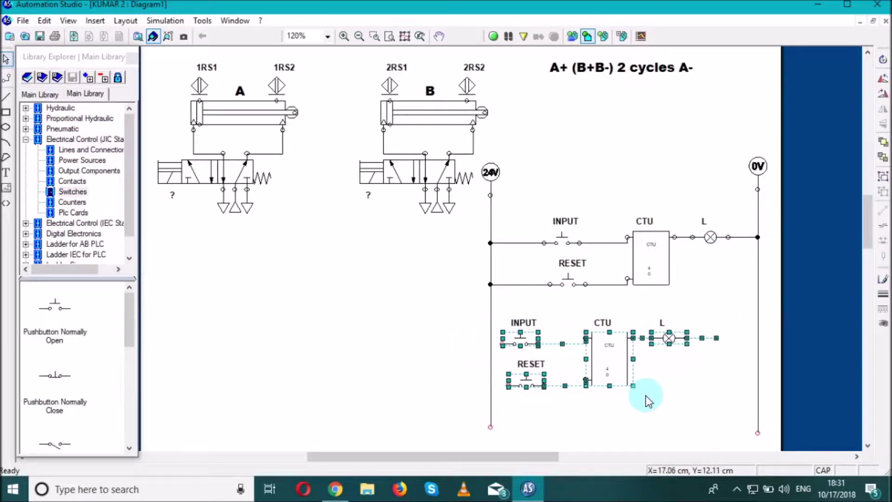
{"action": "key", "text": "Right"}
{"action": "key", "text": "Right"}
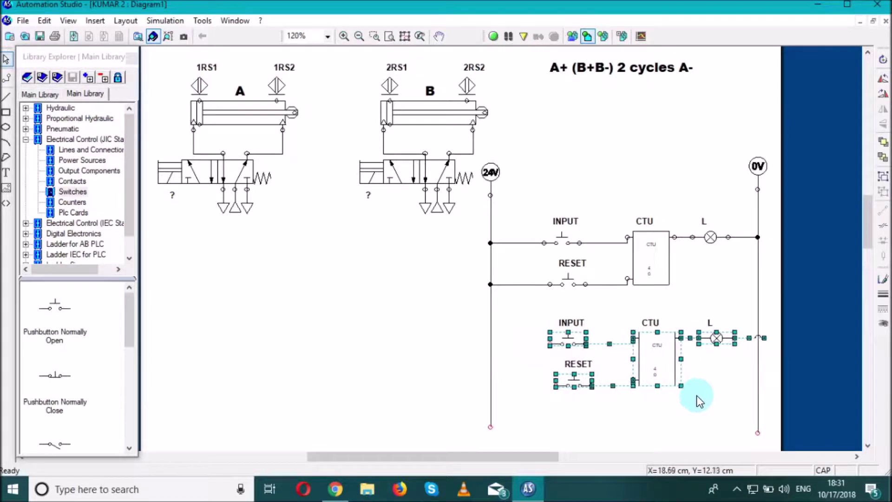
{"action": "key", "text": "Left"}
Replace the copied lamp's loose wire with a new connection from the lamp to the 0V line.
{"action": "left_click", "coordinate": [705, 389]}
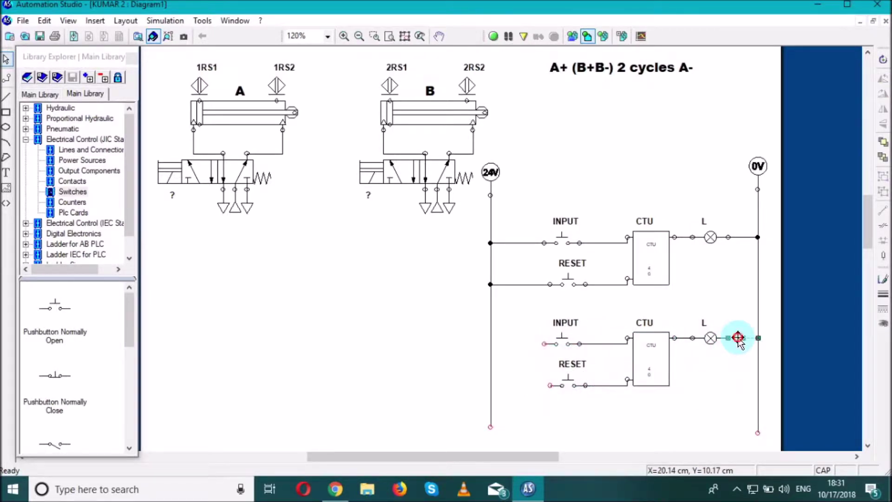
{"action": "key", "text": "Delete"}
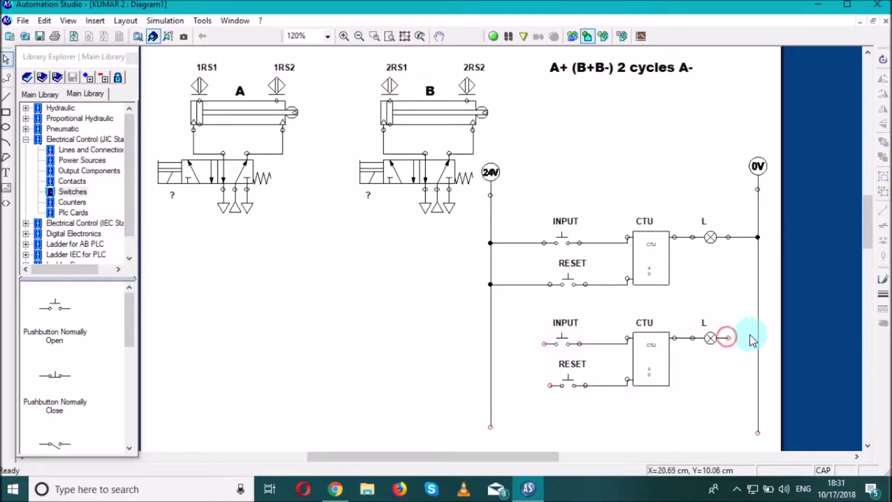
{"action": "left_click_drag", "start_coordinate": [727, 338], "coordinate": [757, 339]}
Replace the copied up counter with a Counter Down component from the Electrical Control (JIC) counters.
{"action": "left_click", "coordinate": [651, 354]}
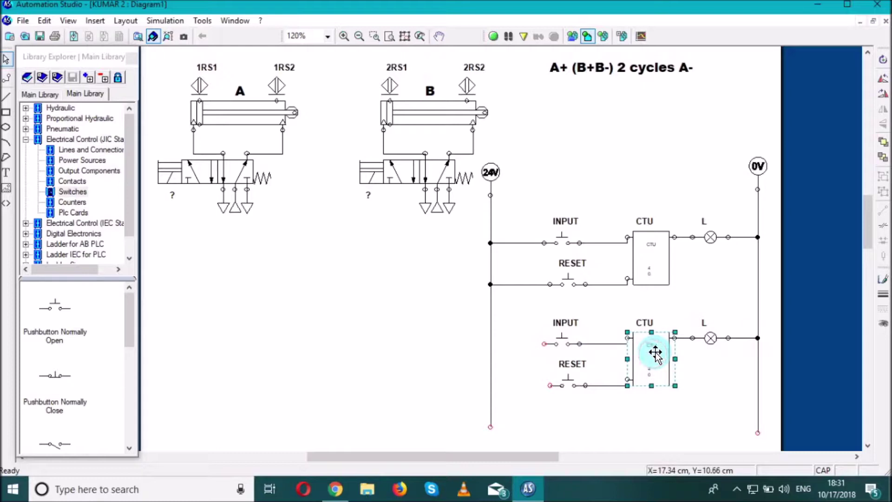
{"action": "key", "text": "Delete"}
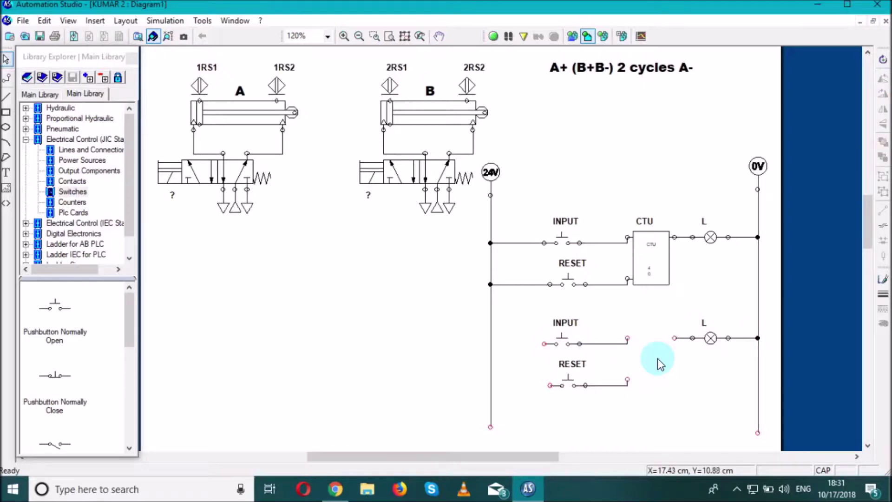
{"action": "left_click", "coordinate": [72, 202]}
{"action": "left_click_drag", "start_coordinate": [52, 374], "coordinate": [659, 350]}
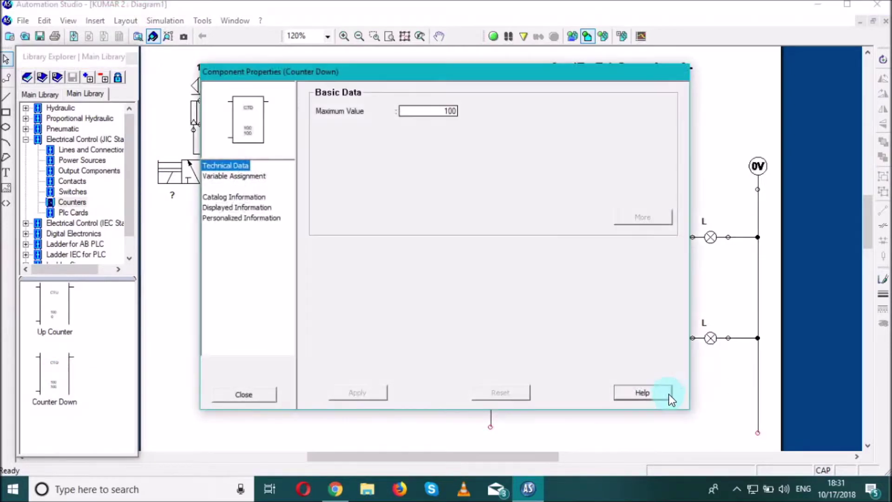
Set the down counter's maximum value to 4 and close its properties.
{"action": "left_click", "coordinate": [449, 111]}
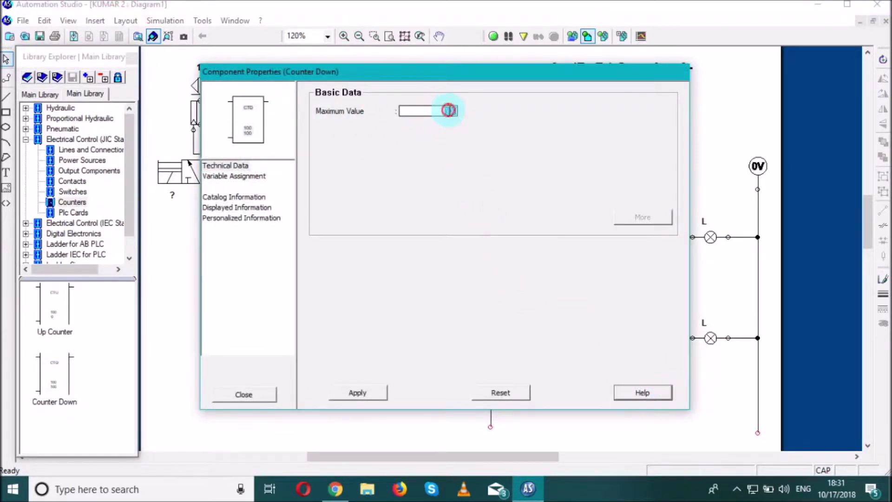
{"action": "type", "text": "4"}
{"action": "left_click", "coordinate": [358, 392]}
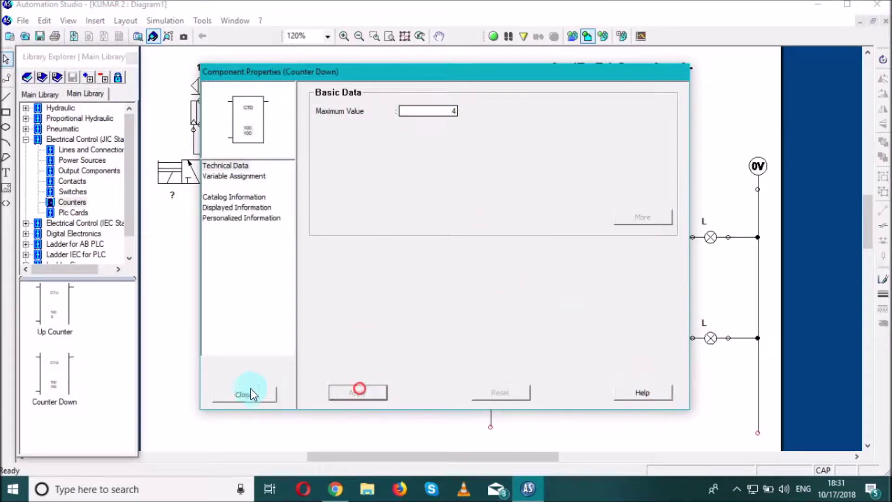
{"action": "left_click", "coordinate": [251, 394]}
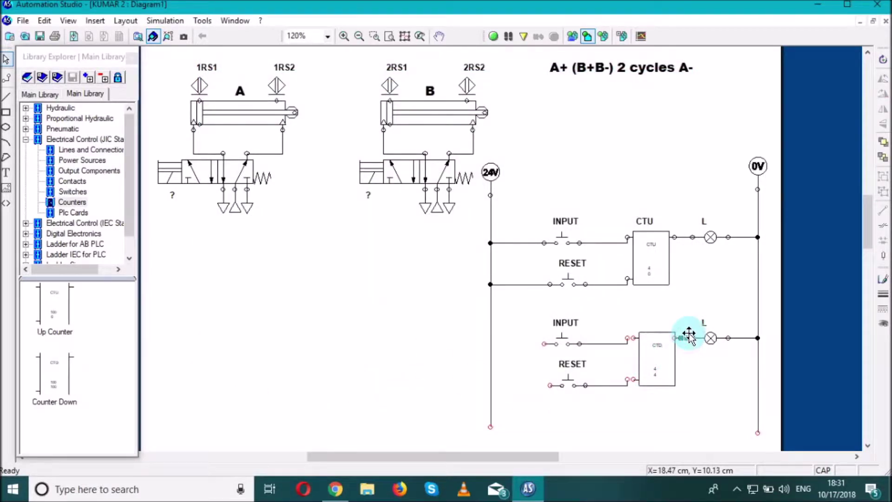
Delete the old wire beside the lower lamp and connect the down counter's output to that lamp.
{"action": "left_click", "coordinate": [693, 361]}
{"action": "key", "text": "Delete"}
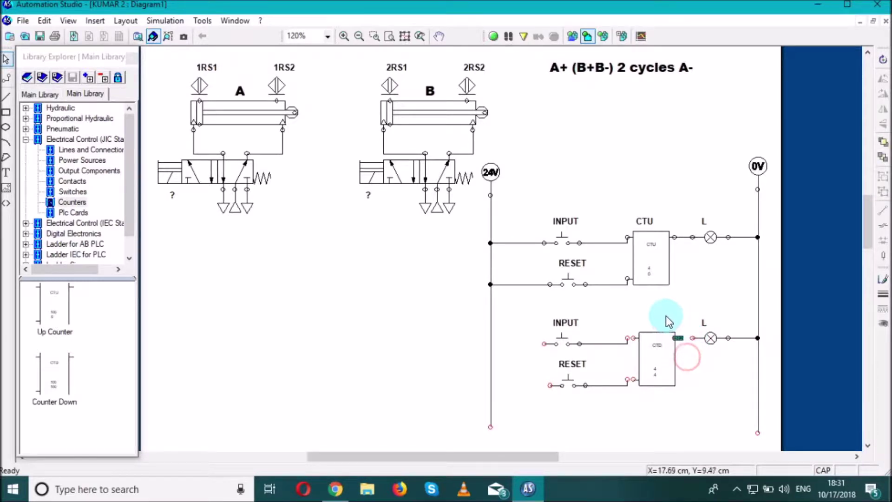
{"action": "left_click", "coordinate": [694, 342]}
{"action": "left_click", "coordinate": [681, 339]}
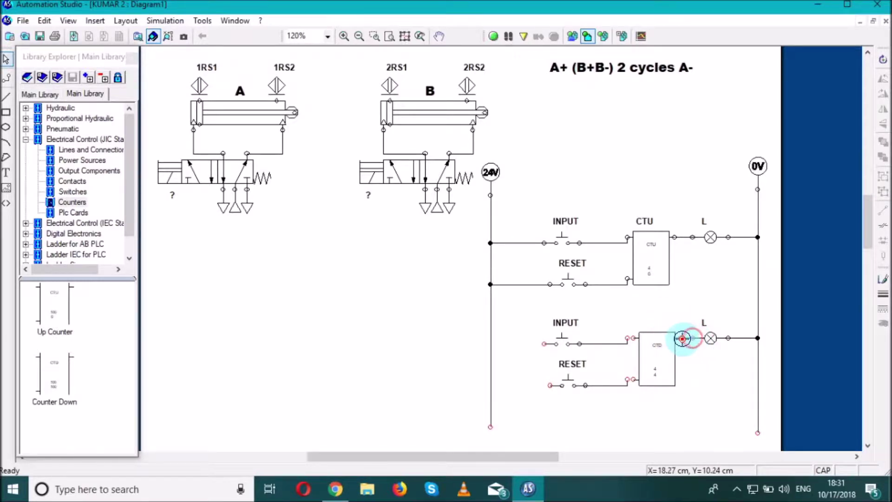
Delete the leftover wires on the output side of the copied RESET and INPUT pushbuttons.
{"action": "left_click", "coordinate": [619, 382]}
{"action": "key", "text": "Delete"}
{"action": "left_click", "coordinate": [610, 344]}
{"action": "key", "text": "Delete"}
Move the copied INPUT pushbutton level with the down counter's upper input and wire them together.
{"action": "left_click_drag", "start_coordinate": [529, 318], "coordinate": [616, 361]}
{"action": "key", "text": "Up"}
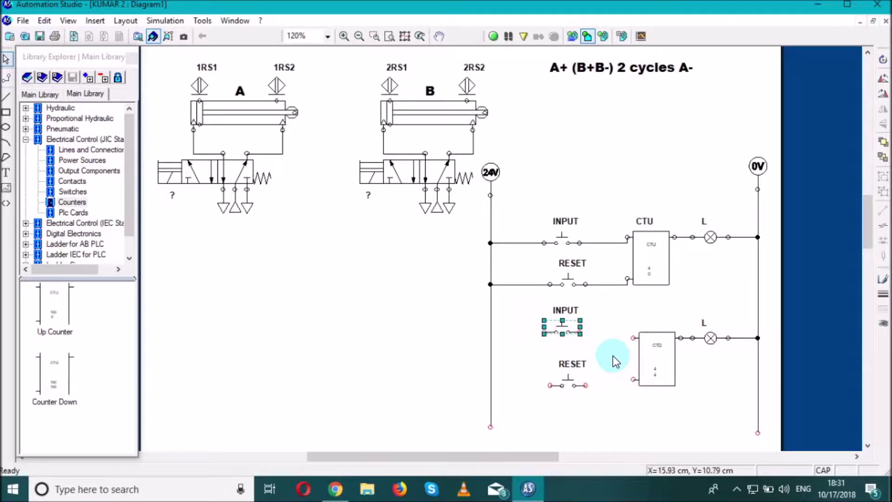
{"action": "left_click", "coordinate": [609, 319]}
{"action": "left_click_drag", "start_coordinate": [580, 338], "coordinate": [633, 337]}
Move the copied RESET pushbutton level with the down counter's lower input and wire them together.
{"action": "left_click_drag", "start_coordinate": [525, 355], "coordinate": [633, 379]}
{"action": "key", "text": "Up"}
{"action": "left_click", "coordinate": [614, 400]}
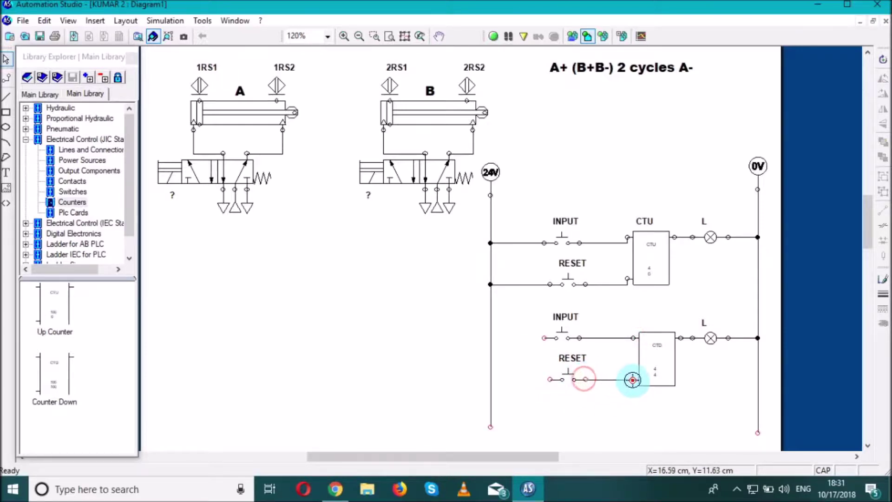
Connect the copied RESET and INPUT pushbuttons to the 24V line with straight wires.
{"action": "left_click_drag", "start_coordinate": [551, 378], "coordinate": [490, 380]}
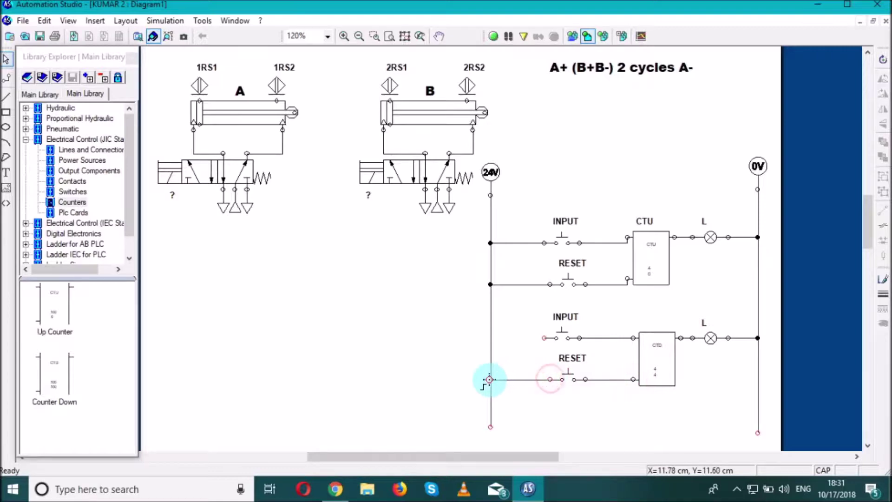
{"action": "left_click_drag", "start_coordinate": [544, 338], "coordinate": [492, 338]}
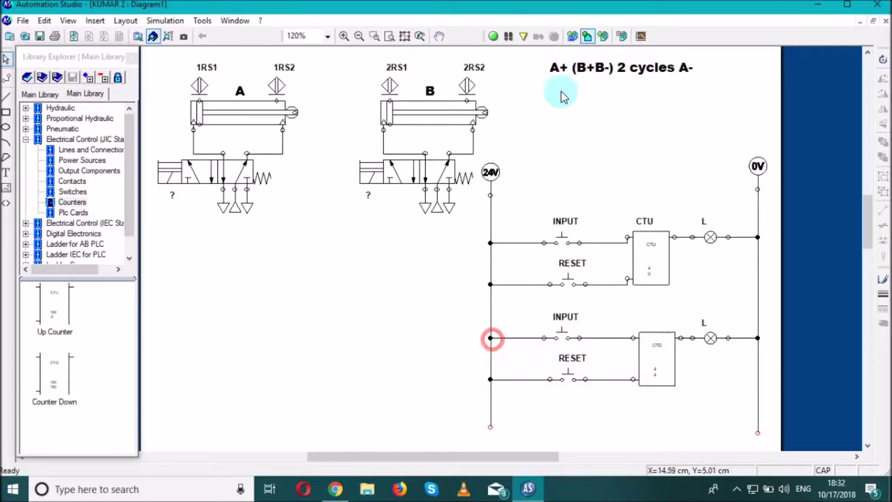
Simulate the circuit with the Messages window closed, pulse the lower INPUT pushbutton to test the down counter, and stop the simulation.
{"action": "left_click", "coordinate": [493, 38]}
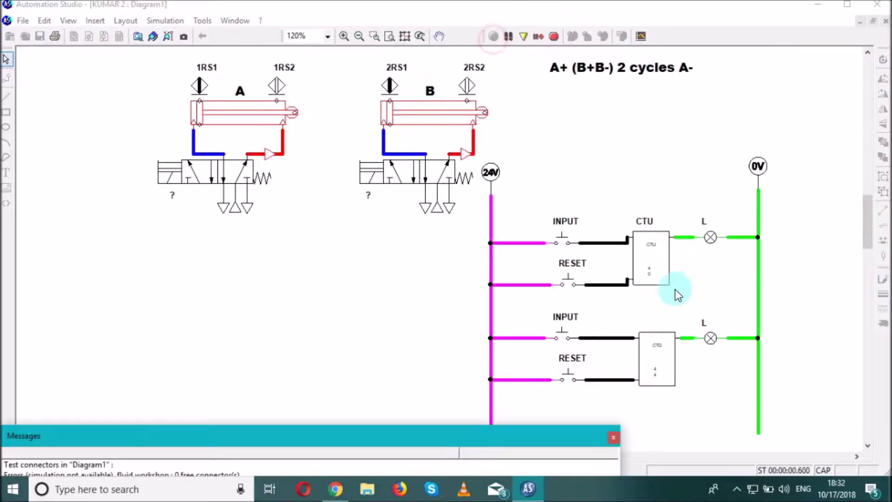
{"action": "left_click", "coordinate": [615, 437]}
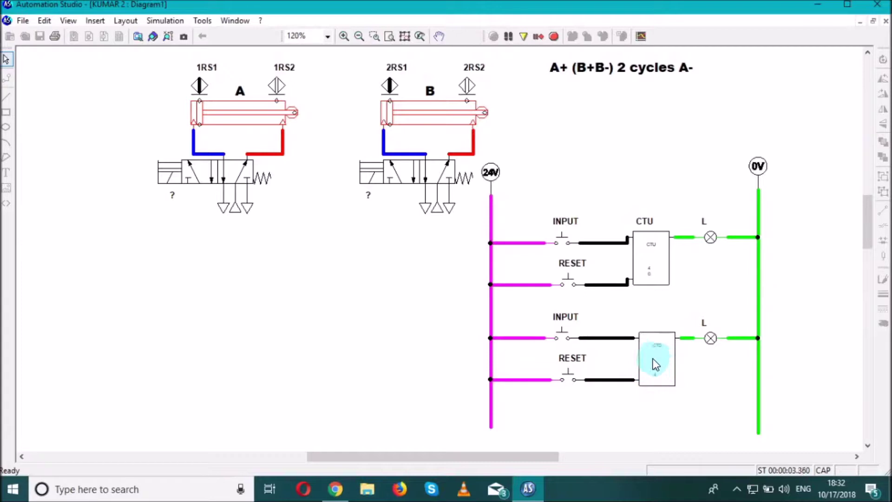
{"action": "left_click", "coordinate": [562, 336]}
{"action": "left_click", "coordinate": [561, 338]}
{"action": "left_click", "coordinate": [570, 339]}
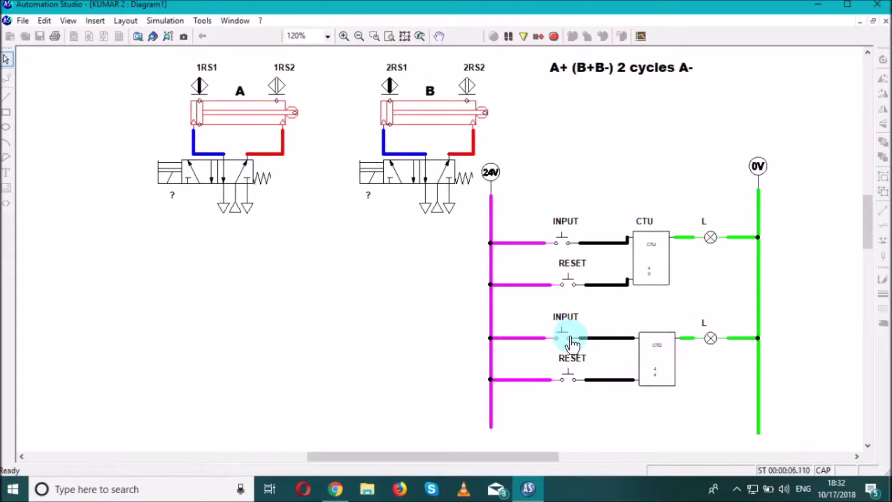
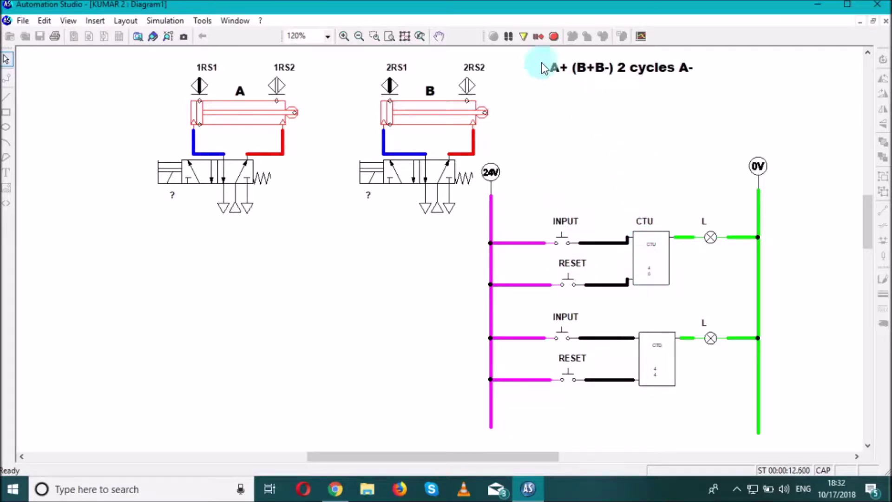
{"action": "left_click", "coordinate": [554, 34]}
Assign the tag name CTD to the down counter's variable.
{"action": "double_click", "coordinate": [658, 344]}
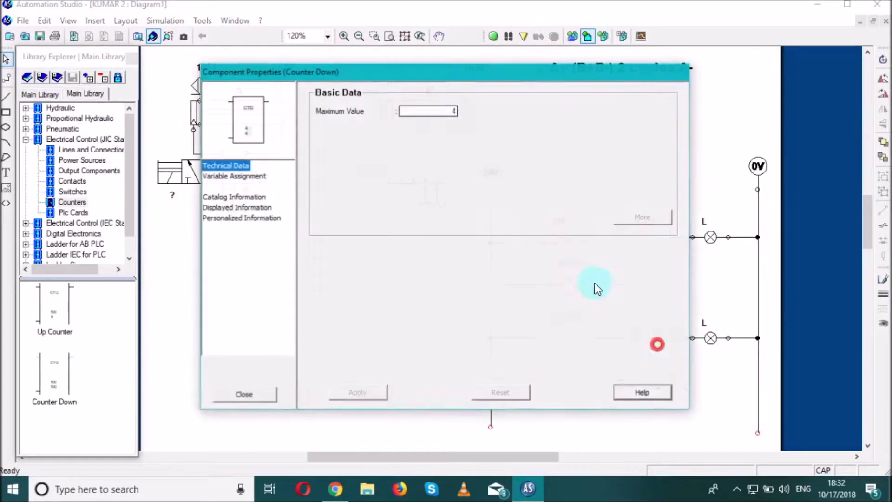
{"action": "left_click", "coordinate": [223, 174]}
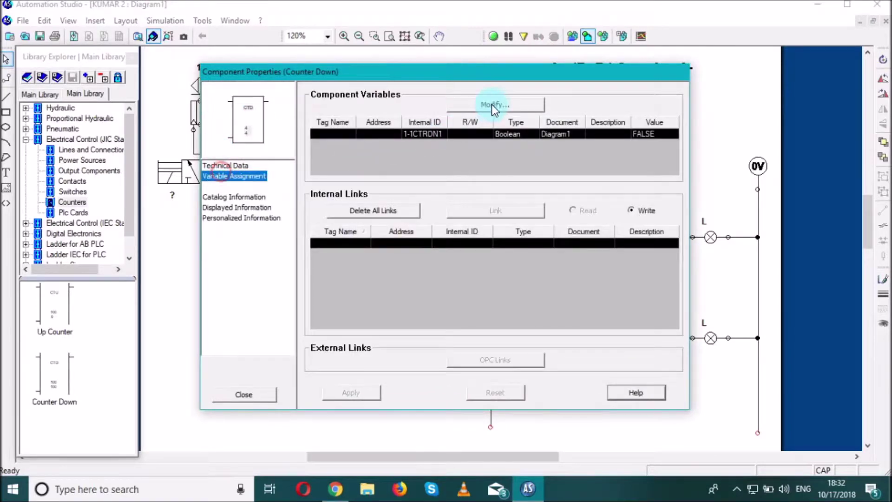
{"action": "left_click", "coordinate": [493, 105]}
{"action": "type", "text": "CTD"}
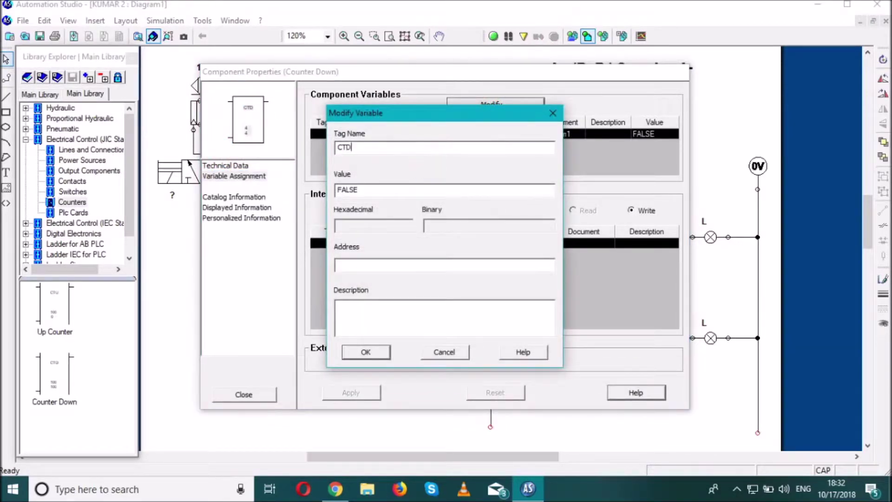
{"action": "left_click", "coordinate": [366, 352]}
{"action": "left_click", "coordinate": [242, 395]}
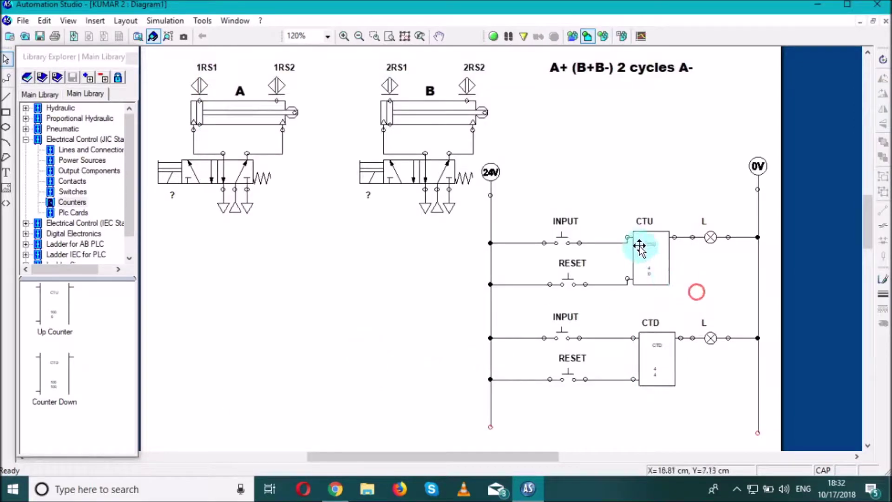
Simulate both counter circuits with the Messages window closed, operate the CTD RESET and INPUT pushbuttons and the CTU INPUT pushbutton, and stop the simulation.
{"action": "left_click", "coordinate": [493, 37]}
{"action": "left_click", "coordinate": [493, 37]}
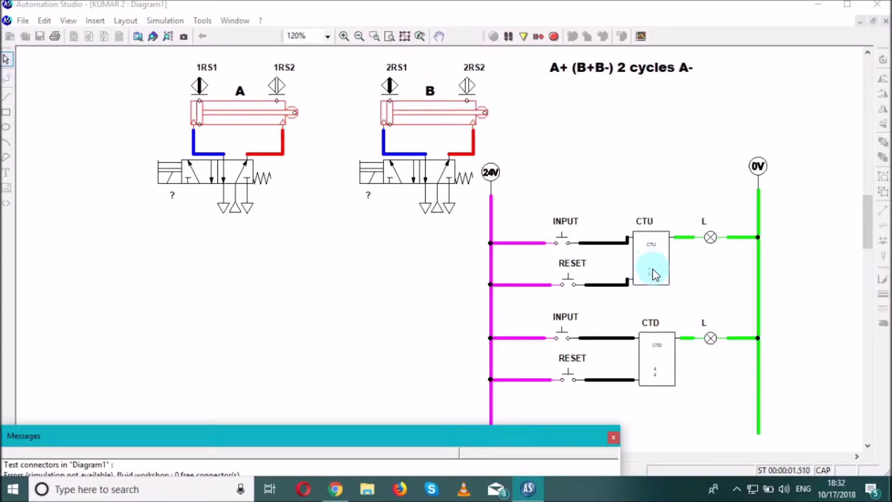
{"action": "left_click", "coordinate": [613, 437]}
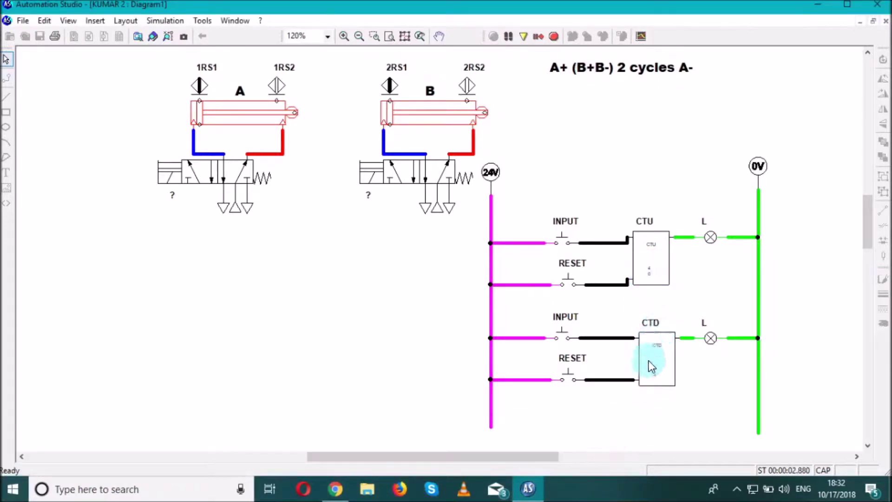
{"action": "left_click", "coordinate": [566, 378]}
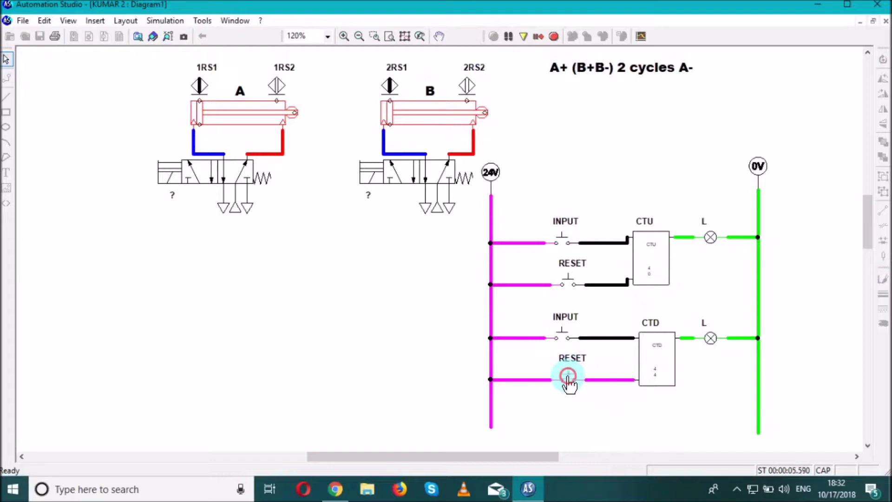
{"action": "left_click", "coordinate": [563, 336]}
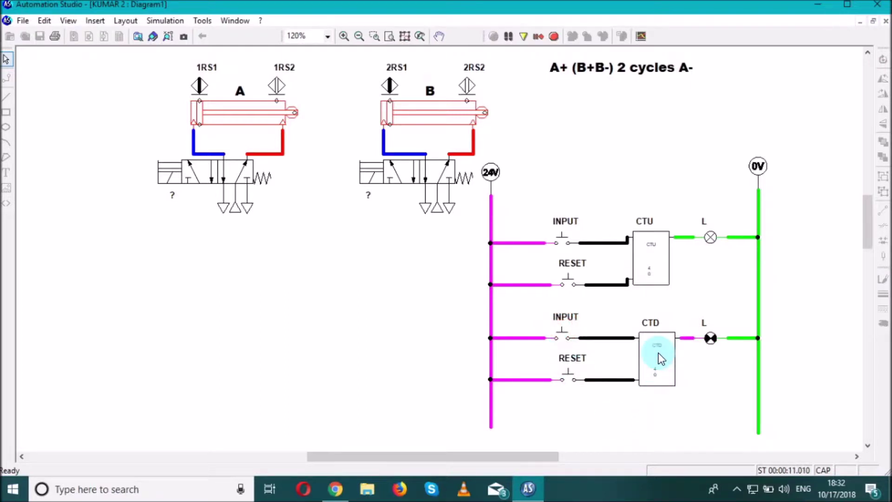
{"action": "left_click", "coordinate": [571, 379]}
{"action": "left_click", "coordinate": [562, 336]}
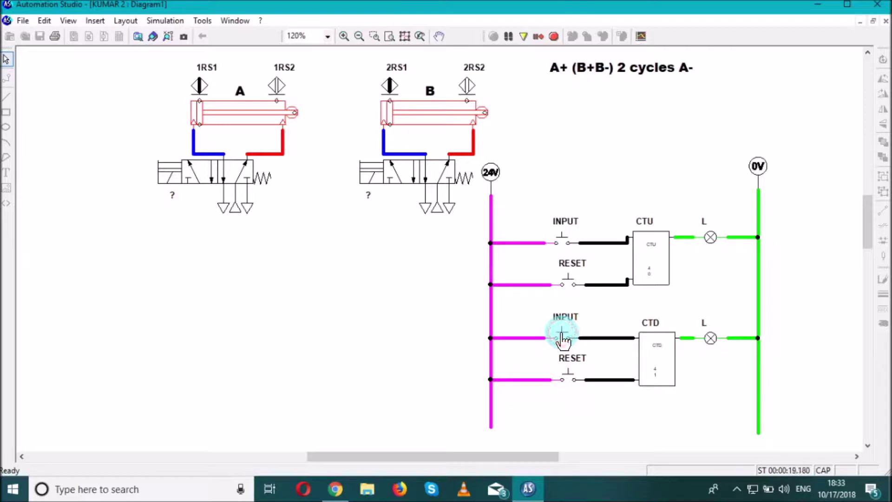
{"action": "left_click", "coordinate": [562, 333]}
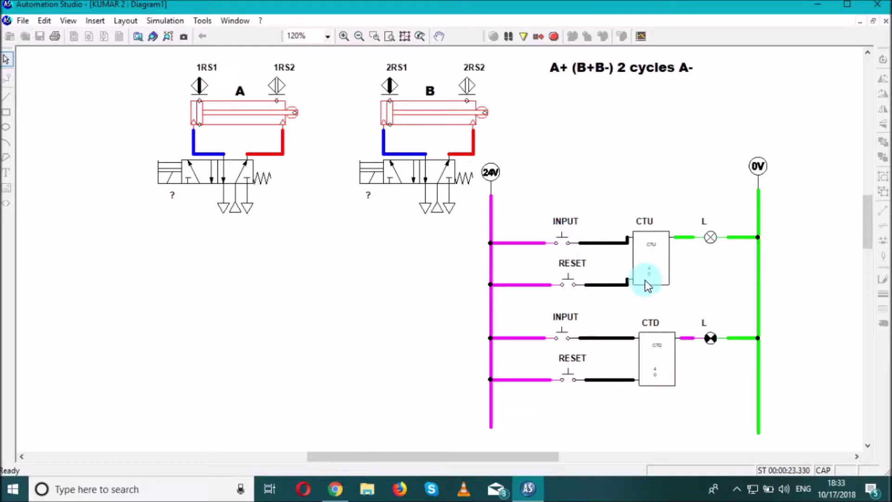
{"action": "left_click", "coordinate": [562, 243]}
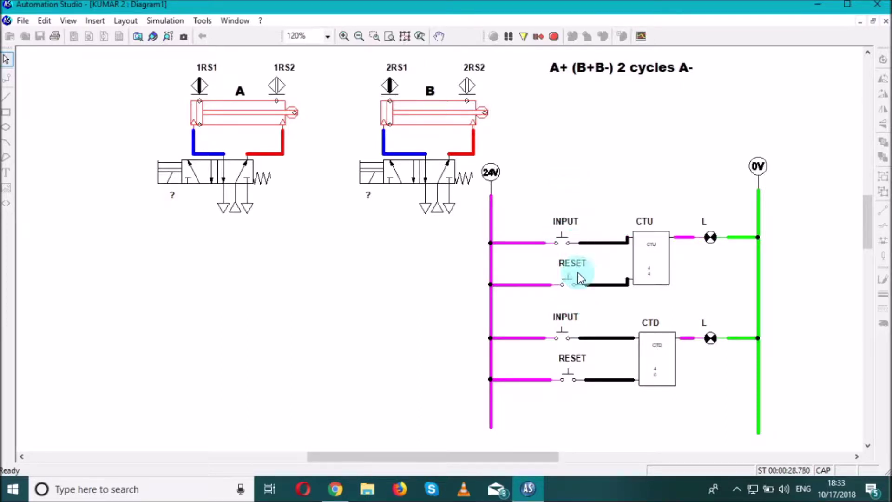
{"action": "left_click", "coordinate": [551, 36]}
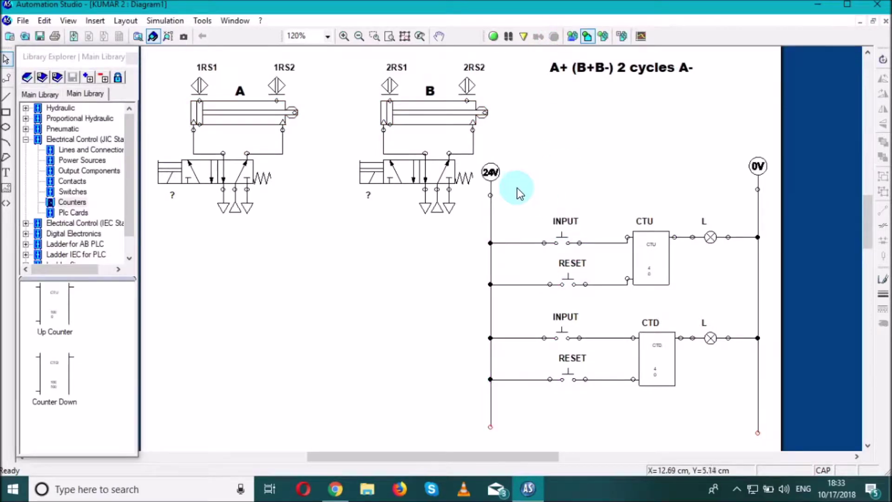
Delete the up and down counter test circuits between the 24V and 0V lines, including their connecting wires.
{"action": "left_click_drag", "start_coordinate": [525, 192], "coordinate": [739, 422]}
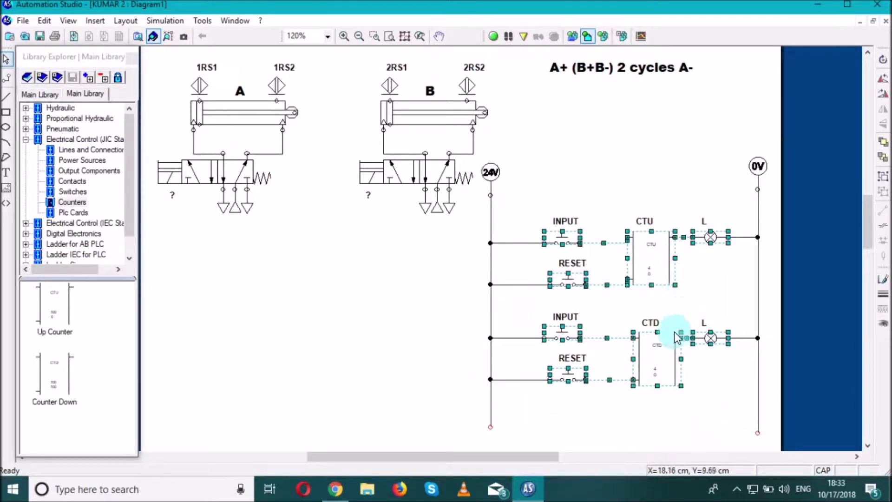
{"action": "key", "text": "Delete"}
{"action": "left_click_drag", "start_coordinate": [595, 405], "coordinate": [481, 203]}
{"action": "key", "text": "Delete"}
{"action": "left_click_drag", "start_coordinate": [638, 215], "coordinate": [810, 381]}
{"action": "key", "text": "Delete"}
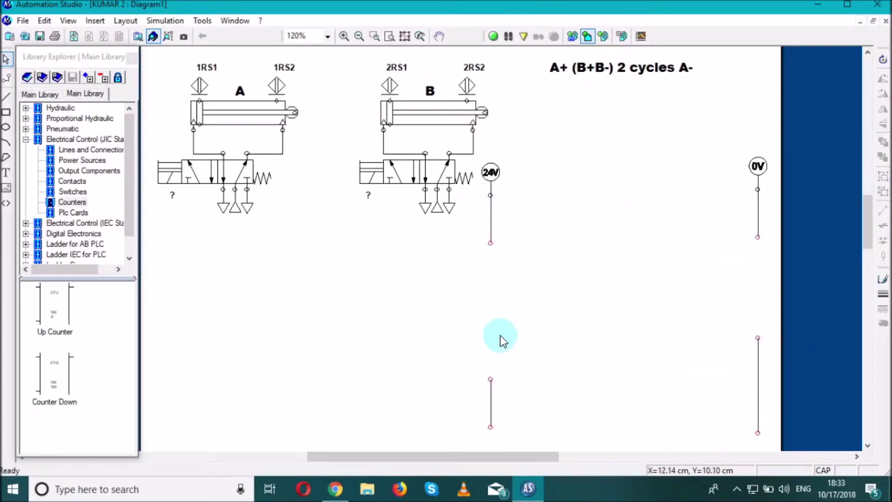
Delete the leftover line segments of the 24V and 0V supplies.
{"action": "left_click", "coordinate": [490, 413]}
{"action": "key", "text": "Delete"}
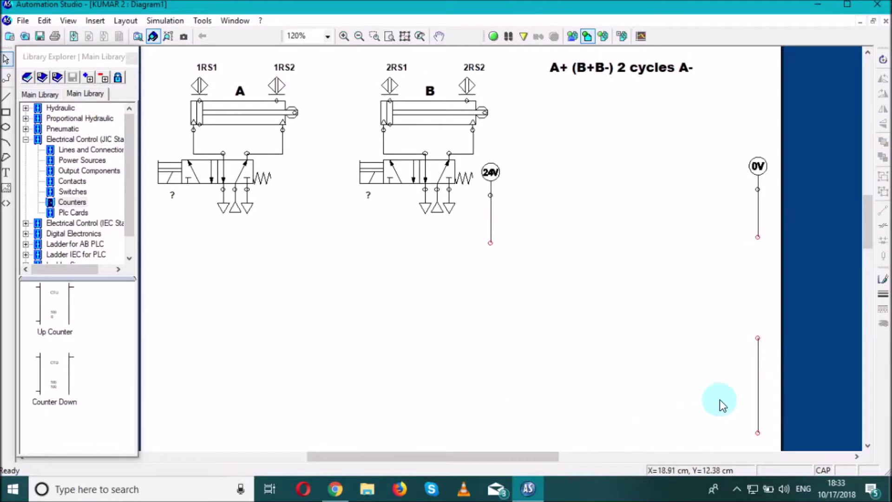
{"action": "left_click", "coordinate": [758, 394]}
{"action": "key", "text": "Delete"}
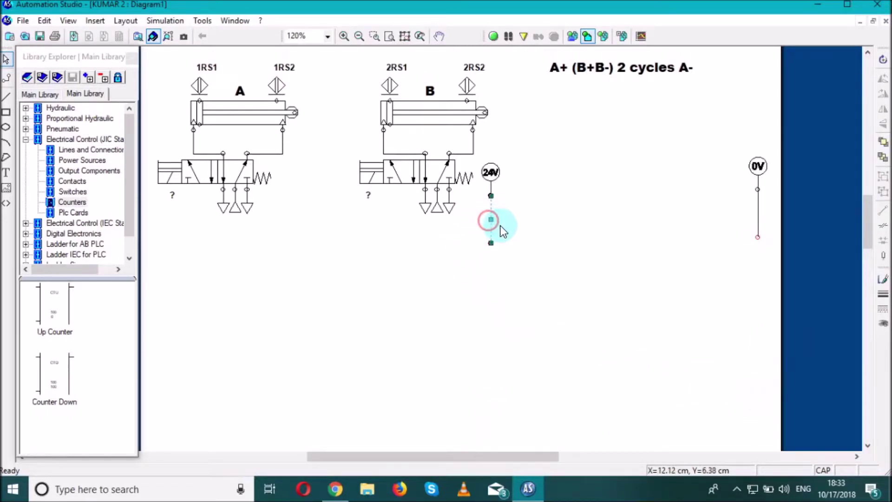
{"action": "left_click", "coordinate": [758, 212]}
{"action": "key", "text": "Delete"}
Draw new long vertical supply lines down from the 24V and 0V power sources.
{"action": "left_click", "coordinate": [490, 194]}
{"action": "left_click_drag", "start_coordinate": [489, 193], "coordinate": [490, 444]}
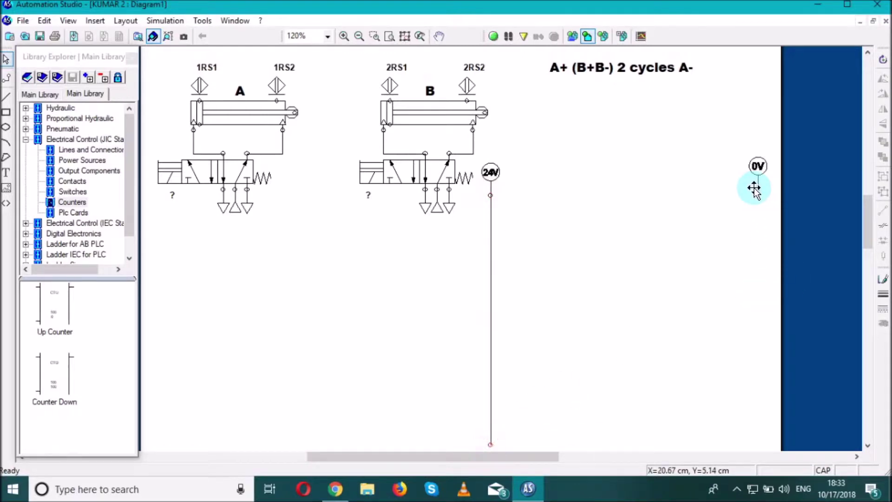
{"action": "left_click_drag", "start_coordinate": [756, 189], "coordinate": [757, 449]}
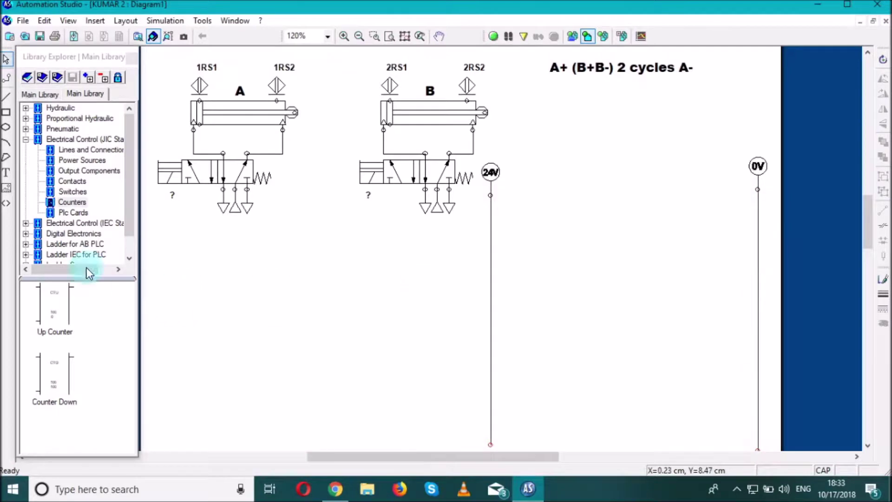
{"action": "left_click", "coordinate": [77, 161]}
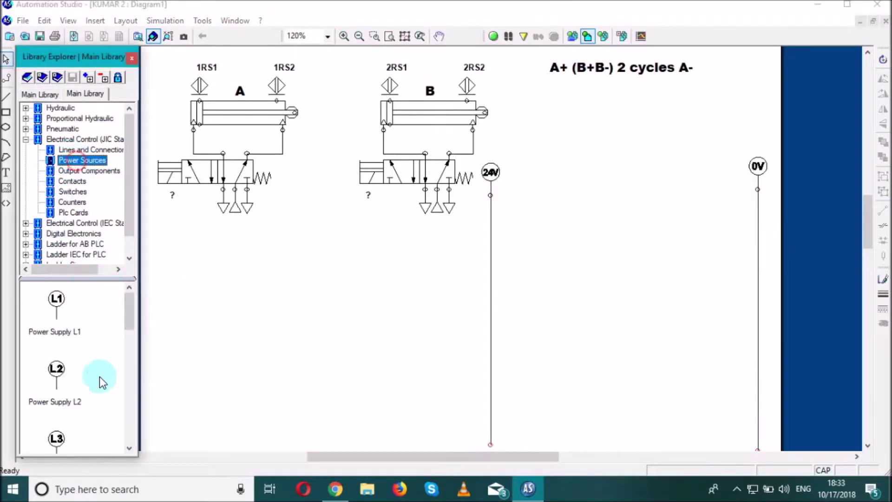
{"action": "left_click_drag", "start_coordinate": [127, 302], "coordinate": [128, 361]}
{"action": "left_click", "coordinate": [56, 374]}
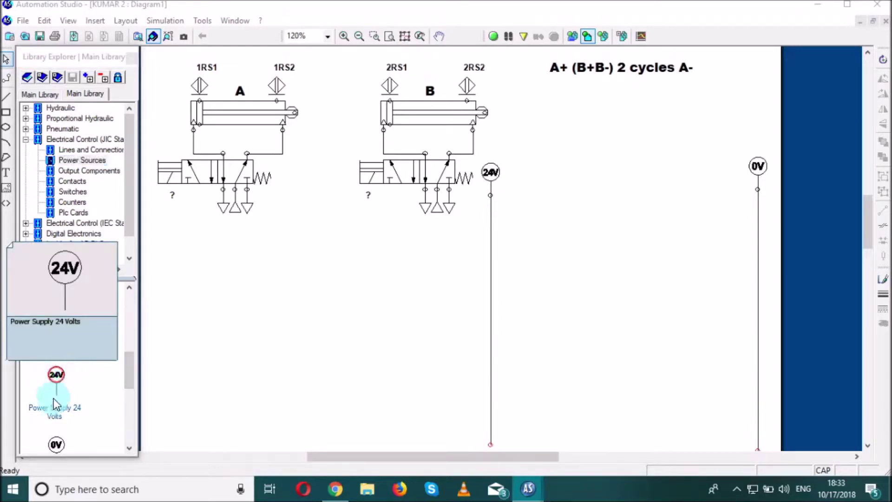
Place a normally closed pushbutton on the 24V line and a normally open pushbutton in series after it.
{"action": "left_click", "coordinate": [73, 192]}
{"action": "left_click_drag", "start_coordinate": [128, 393], "coordinate": [140, 332]}
{"action": "left_click_drag", "start_coordinate": [69, 370], "coordinate": [506, 211]}
{"action": "left_click", "coordinate": [519, 259]}
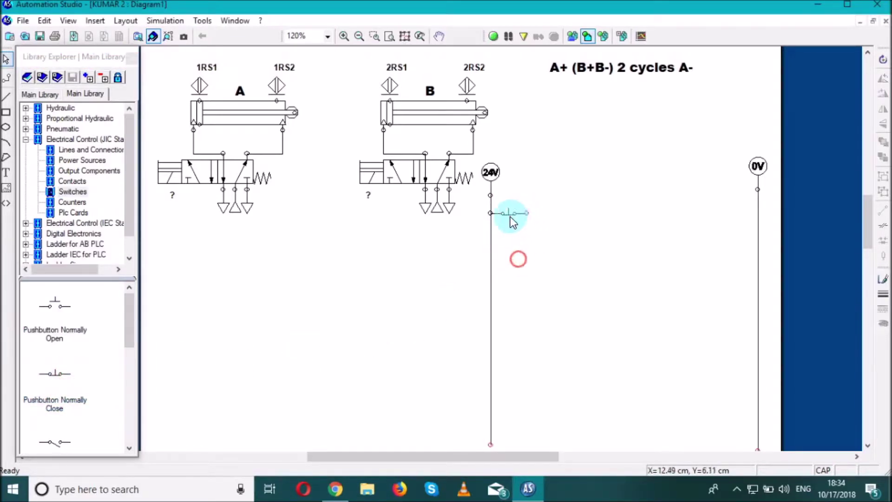
{"action": "left_click", "coordinate": [65, 300]}
{"action": "left_click_drag", "start_coordinate": [56, 306], "coordinate": [545, 207]}
{"action": "left_click", "coordinate": [541, 255]}
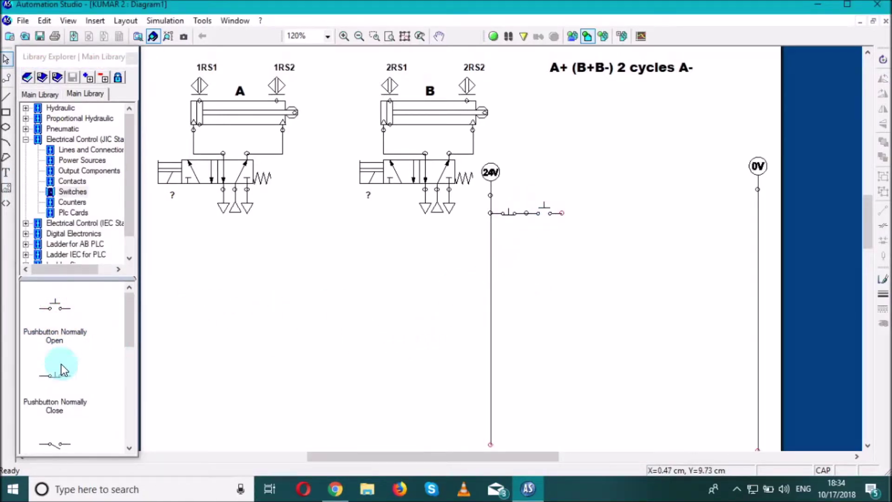
{"action": "left_click", "coordinate": [92, 357]}
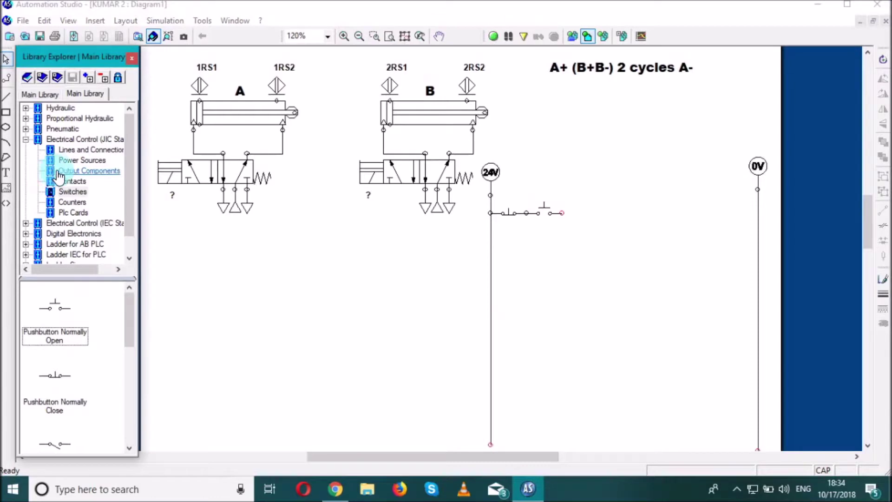
Add a coil tagged CM at the 0V line and wire it straight to the normally open pushbutton.
{"action": "left_click", "coordinate": [89, 171]}
{"action": "left_click_drag", "start_coordinate": [53, 375], "coordinate": [739, 227]}
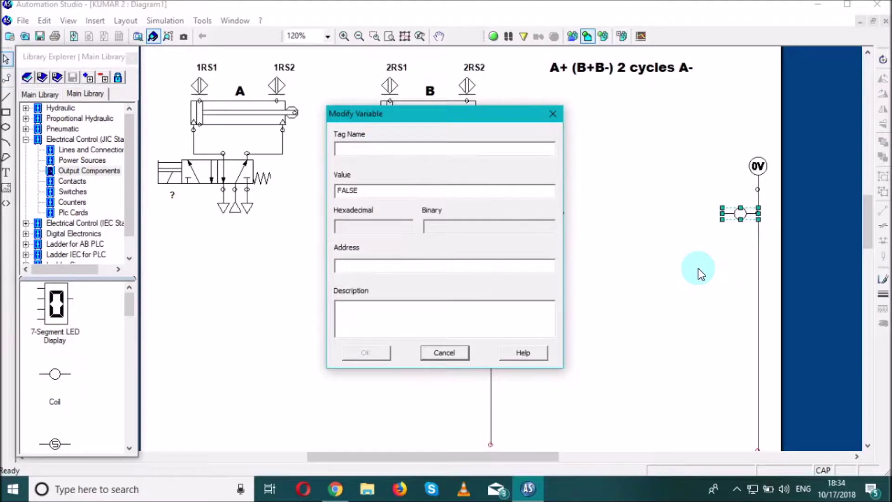
{"action": "type", "text": "CM"}
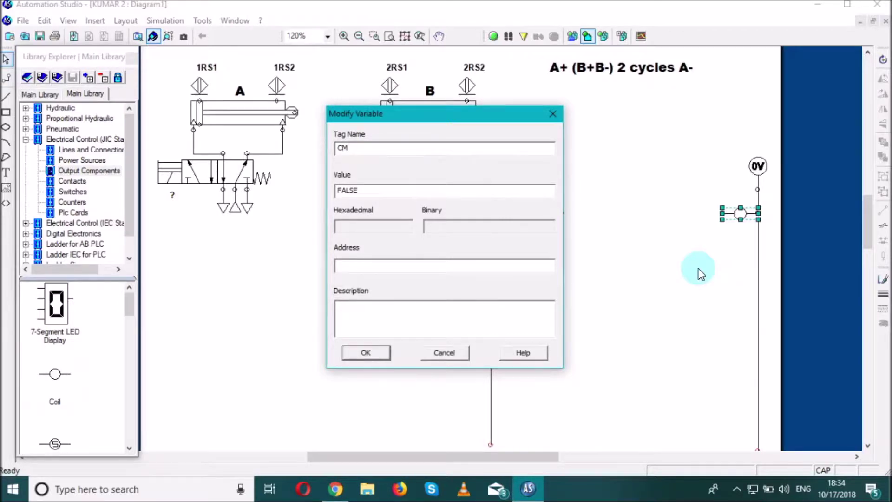
{"action": "left_click", "coordinate": [356, 360]}
{"action": "left_click", "coordinate": [644, 299]}
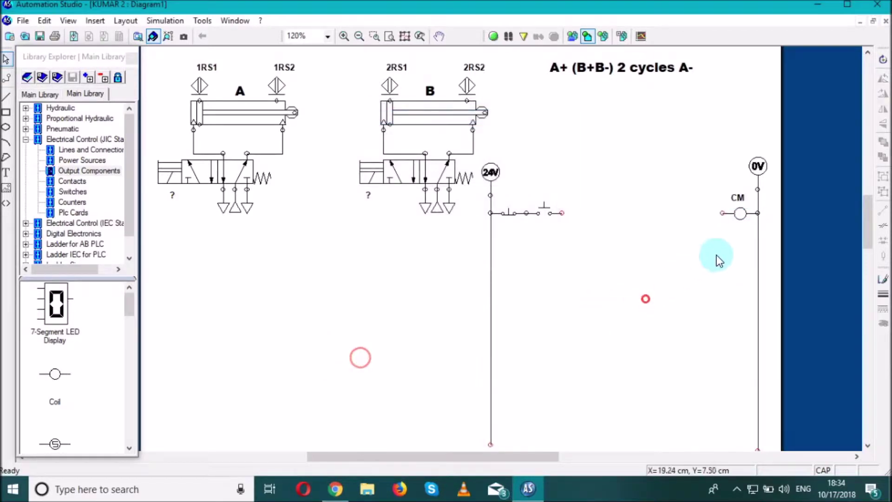
{"action": "left_click_drag", "start_coordinate": [722, 213], "coordinate": [562, 213]}
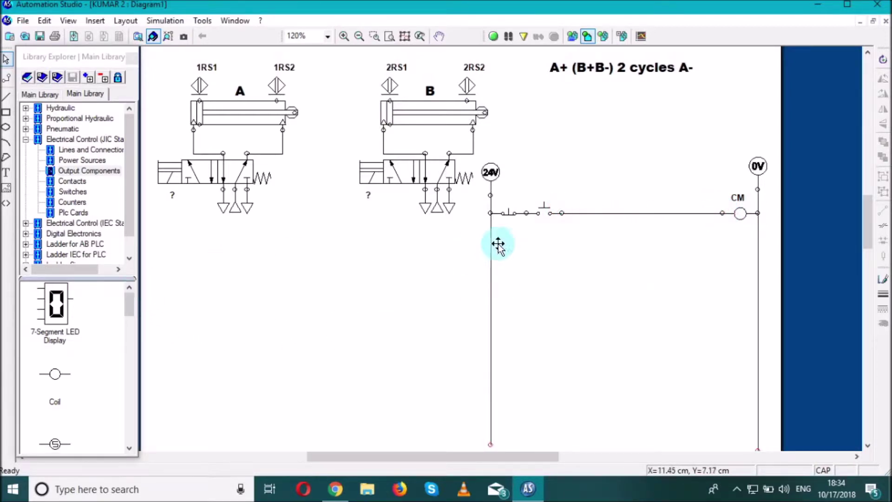
Connect a normally open contact in parallel with the normally open pushbutton and link it to the CM coil variable.
{"action": "left_click", "coordinate": [72, 181]}
{"action": "left_click_drag", "start_coordinate": [59, 304], "coordinate": [561, 213]}
{"action": "left_click_drag", "start_coordinate": [526, 238], "coordinate": [526, 213]}
{"action": "double_click", "coordinate": [542, 238]}
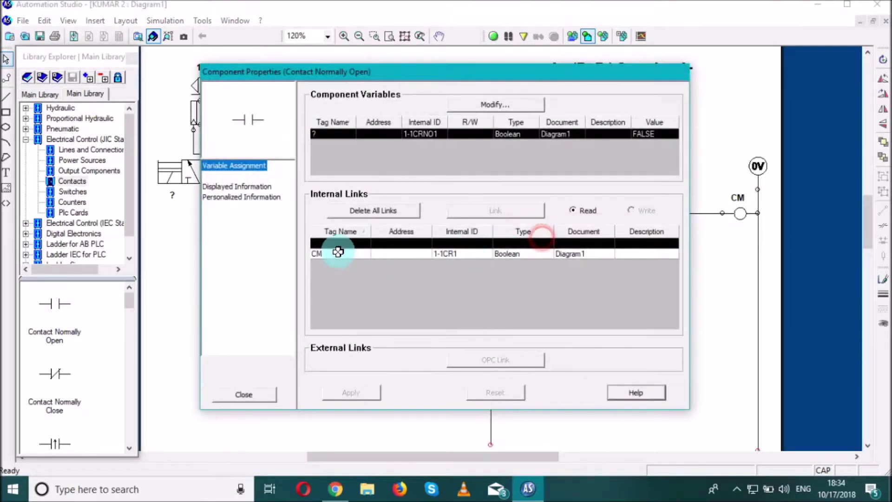
{"action": "left_click", "coordinate": [337, 253]}
{"action": "left_click", "coordinate": [478, 213]}
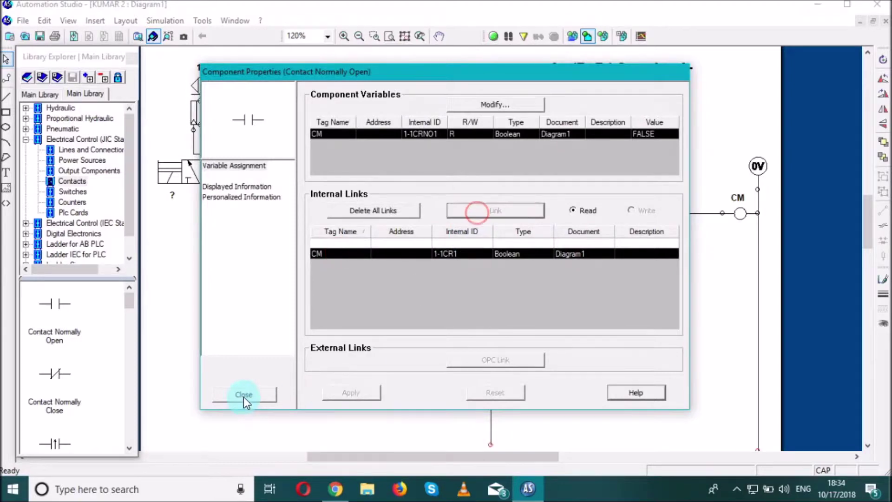
{"action": "left_click", "coordinate": [244, 395]}
{"action": "left_click", "coordinate": [680, 335]}
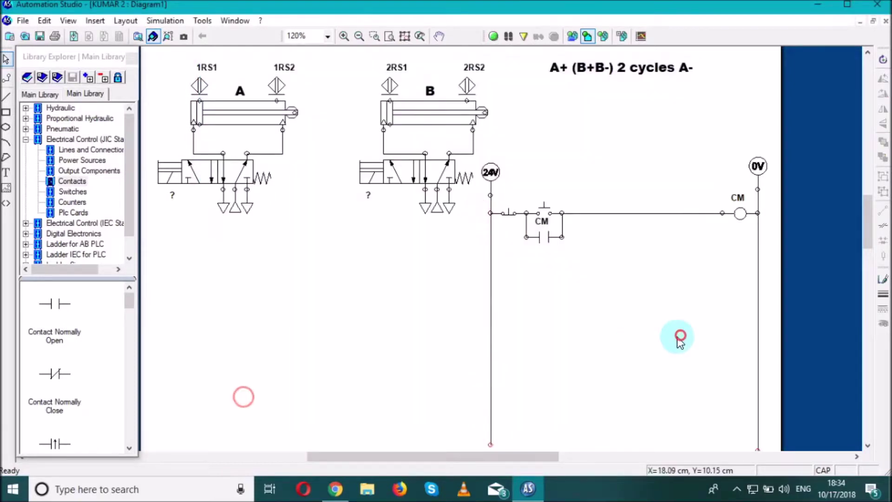
Assign the tag name S0 to the normally closed pushbutton's variable.
{"action": "double_click", "coordinate": [509, 215]}
{"action": "left_click", "coordinate": [490, 102]}
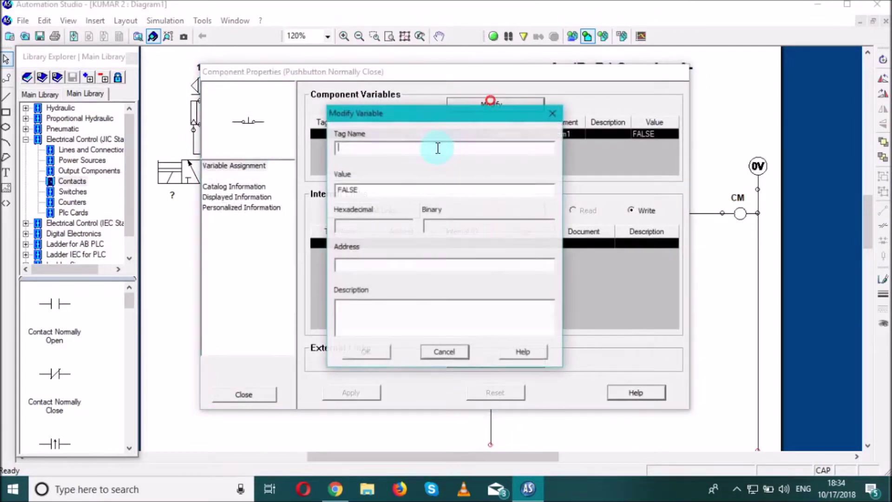
{"action": "left_click", "coordinate": [438, 148]}
{"action": "type", "text": "S0"}
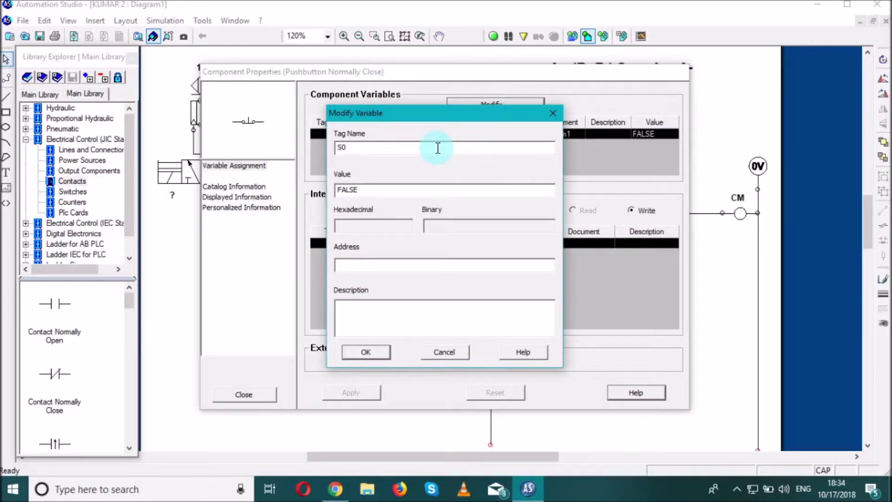
{"action": "key", "text": "Return"}
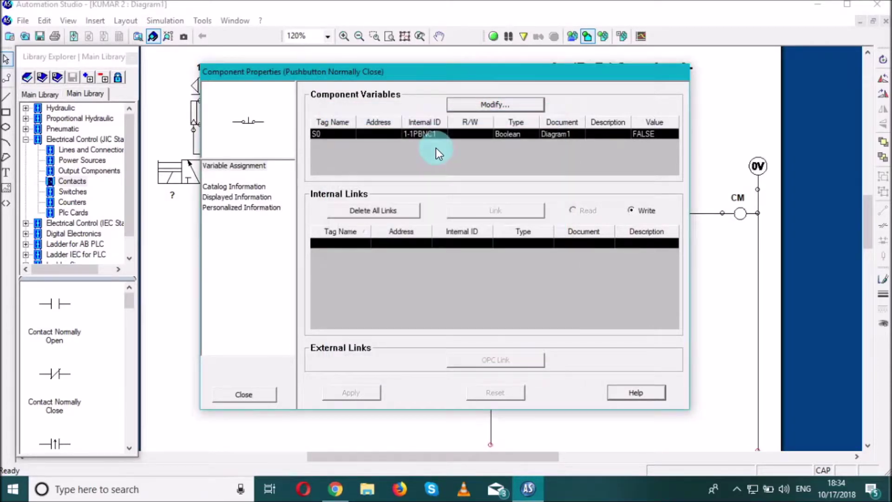
{"action": "left_click", "coordinate": [245, 395]}
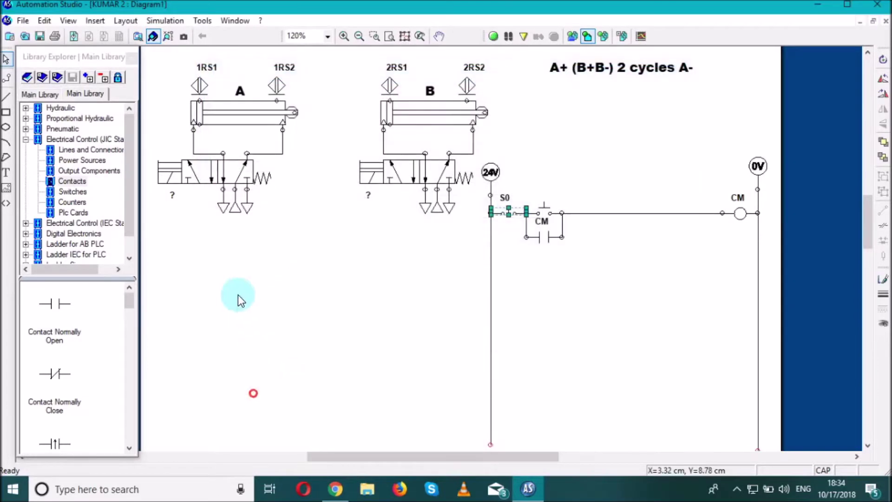
Assign the tag name S1 to the normally open pushbutton's variable.
{"action": "left_click", "coordinate": [545, 206]}
{"action": "double_click", "coordinate": [546, 209]}
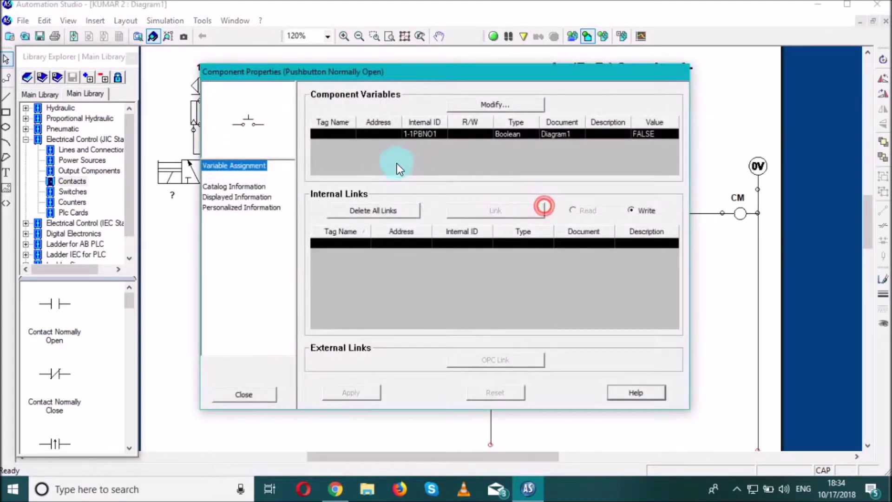
{"action": "left_click", "coordinate": [474, 103]}
{"action": "type", "text": "S1"}
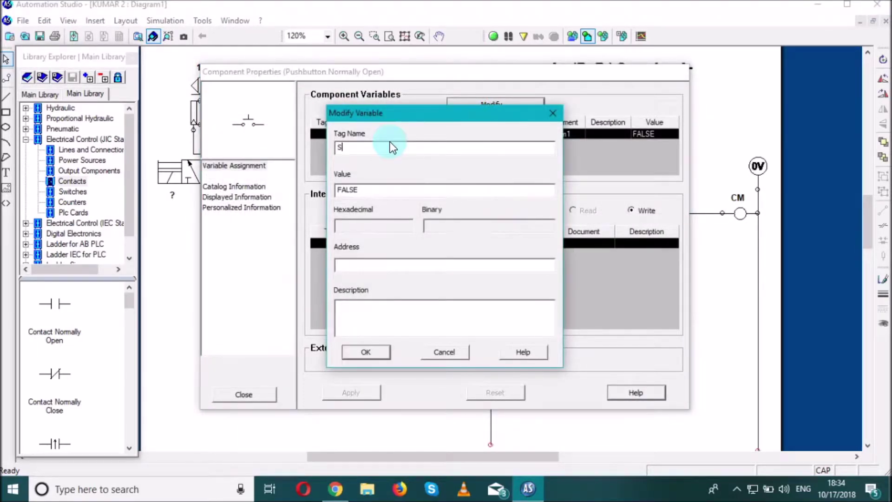
{"action": "key", "text": "Return"}
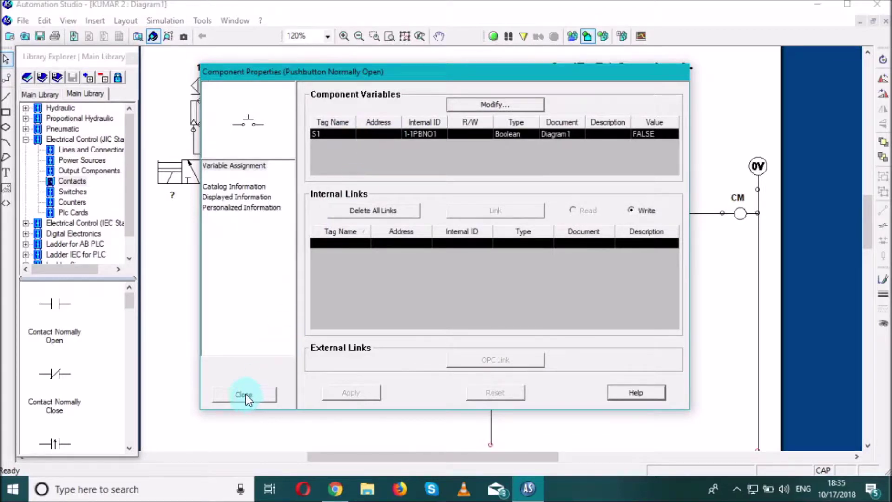
{"action": "left_click", "coordinate": [245, 395]}
{"action": "left_click", "coordinate": [565, 367]}
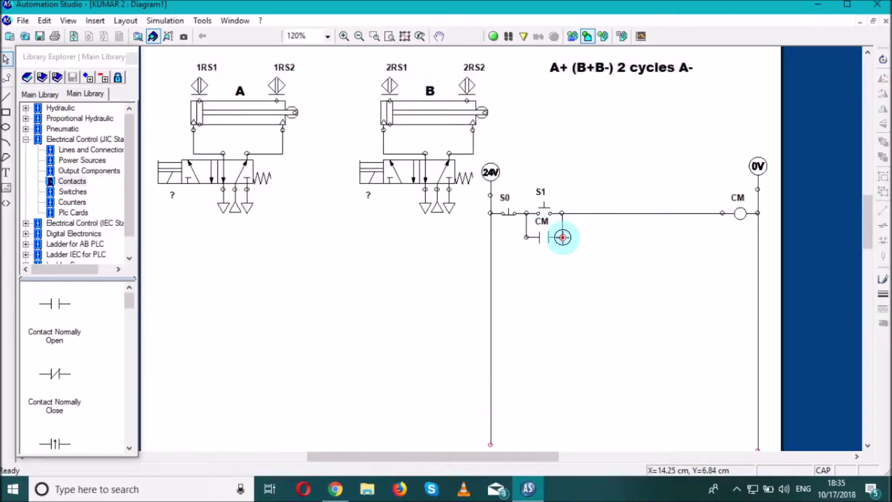
Draw a vertical line downward from the CM contact's output end, reaching nearly as far as the 24V line.
{"action": "left_click_drag", "start_coordinate": [562, 237], "coordinate": [562, 440]}
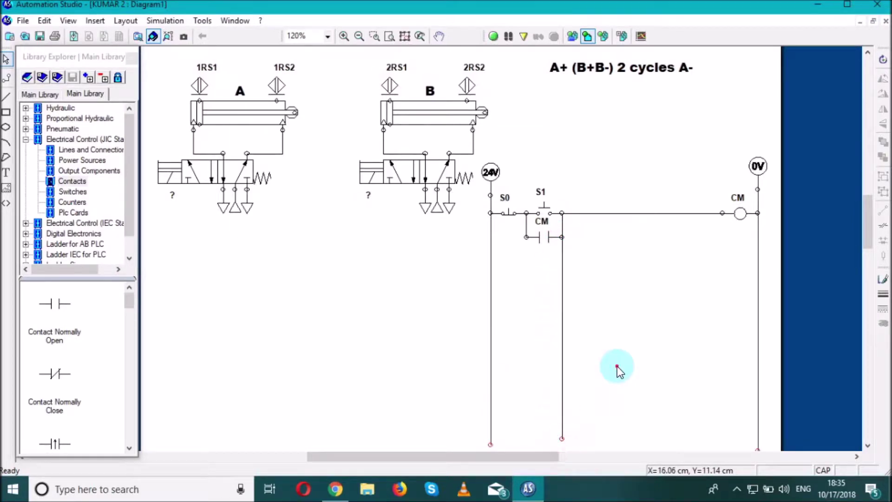
Place a normally open proximity switch on the vertical branch line, level with the CM contact, to start a new rung.
{"action": "left_click", "coordinate": [617, 366]}
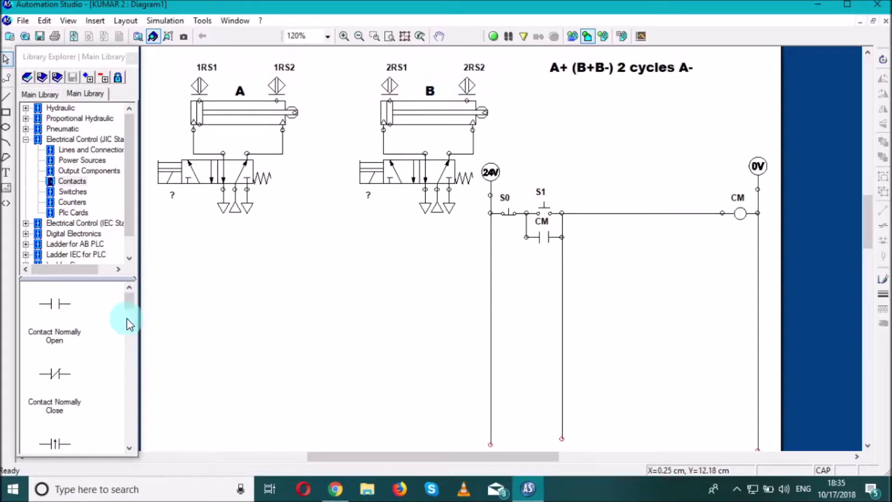
{"action": "left_click", "coordinate": [132, 300]}
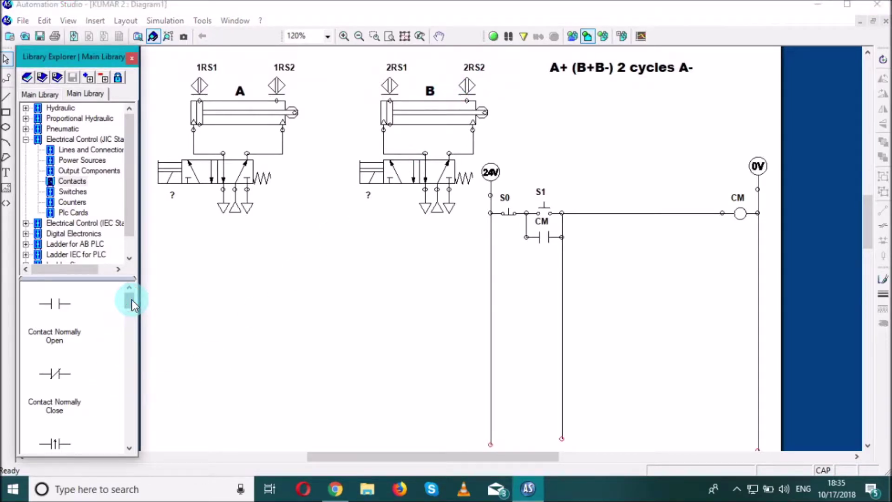
{"action": "left_click_drag", "start_coordinate": [132, 299], "coordinate": [113, 389]}
{"action": "left_click_drag", "start_coordinate": [46, 372], "coordinate": [577, 244]}
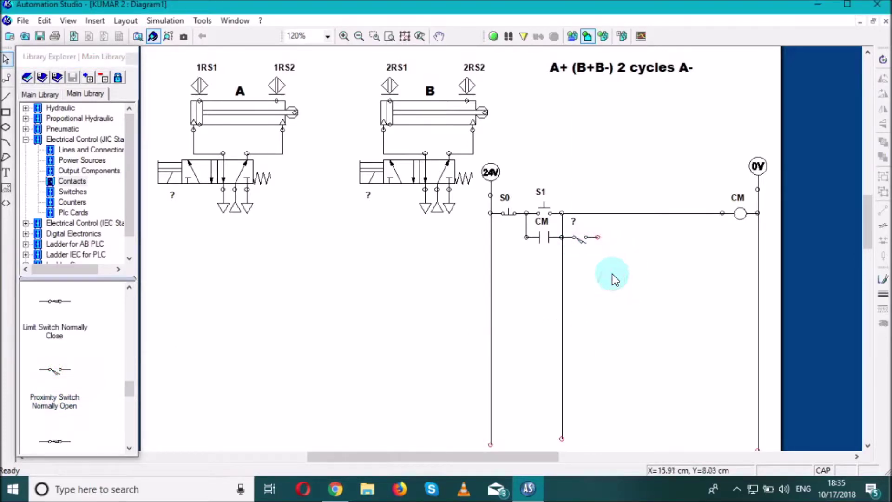
Add a normally closed contact in series after the proximity switch and shift it slightly farther along the rung.
{"action": "left_click", "coordinate": [54, 324]}
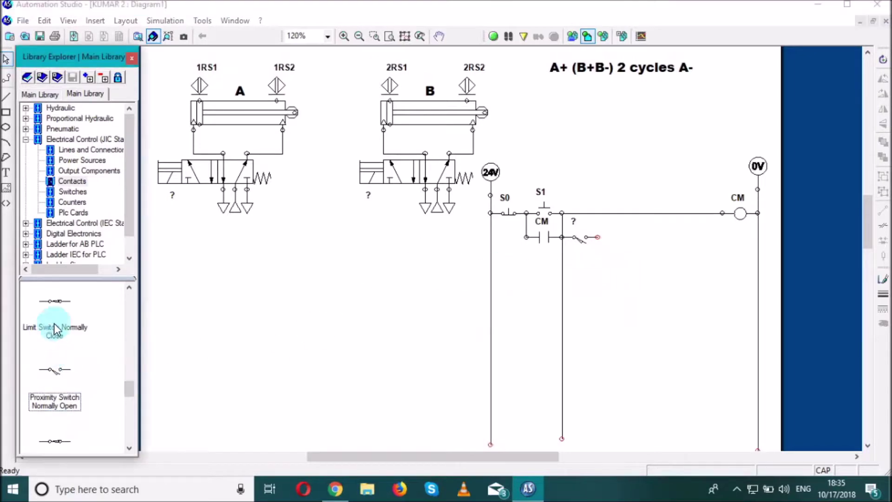
{"action": "left_click_drag", "start_coordinate": [129, 387], "coordinate": [134, 298]}
{"action": "left_click_drag", "start_coordinate": [59, 376], "coordinate": [617, 269]}
{"action": "left_click_drag", "start_coordinate": [628, 247], "coordinate": [622, 240]}
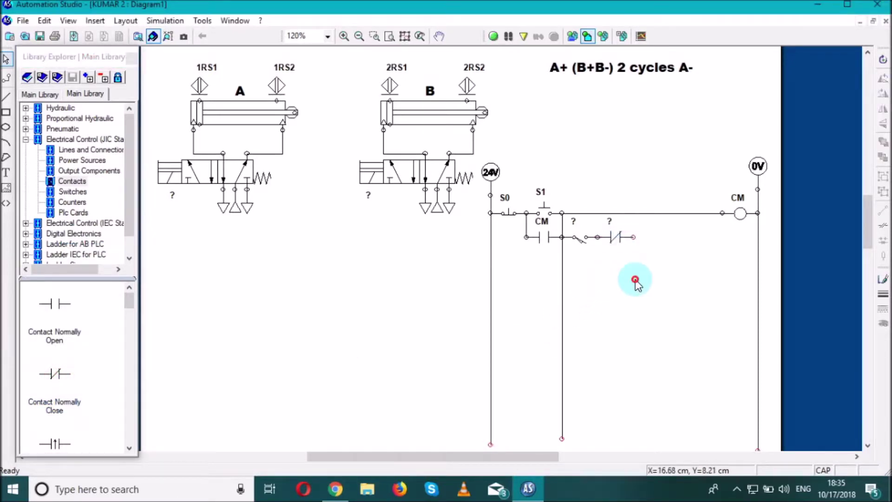
{"action": "left_click", "coordinate": [619, 237]}
{"action": "key", "text": "Right"}
{"action": "key", "text": "Right"}
{"action": "key", "text": "Right"}
{"action": "key", "text": "Right"}
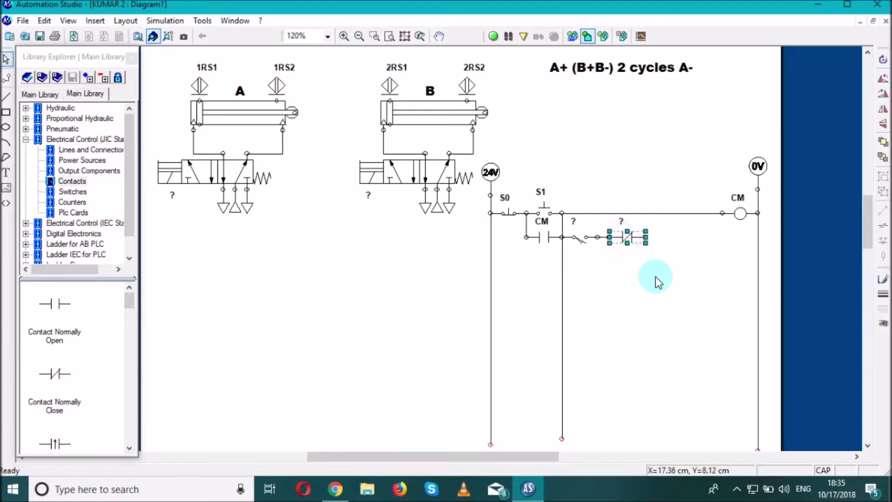
{"action": "left_click", "coordinate": [660, 282]}
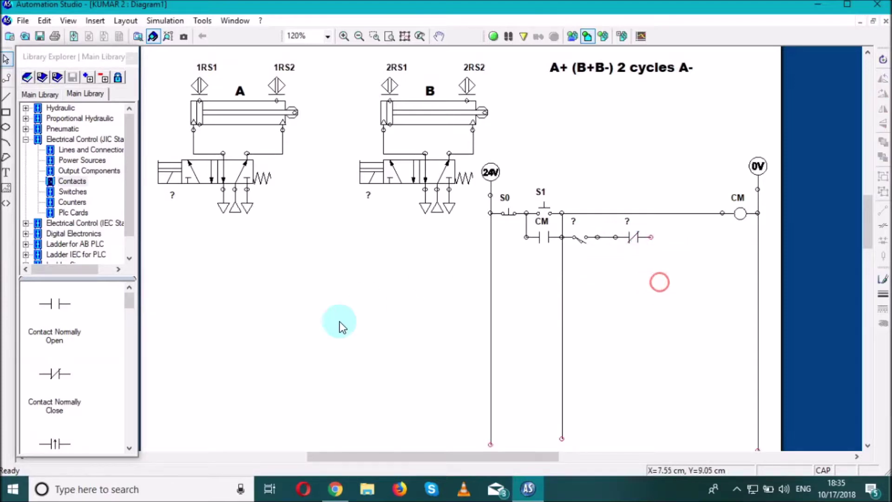
Place a coil tagged C1 on the 0V line below the CM coil and wire it to the normally closed contact.
{"action": "left_click", "coordinate": [78, 169]}
{"action": "left_click_drag", "start_coordinate": [55, 378], "coordinate": [740, 243]}
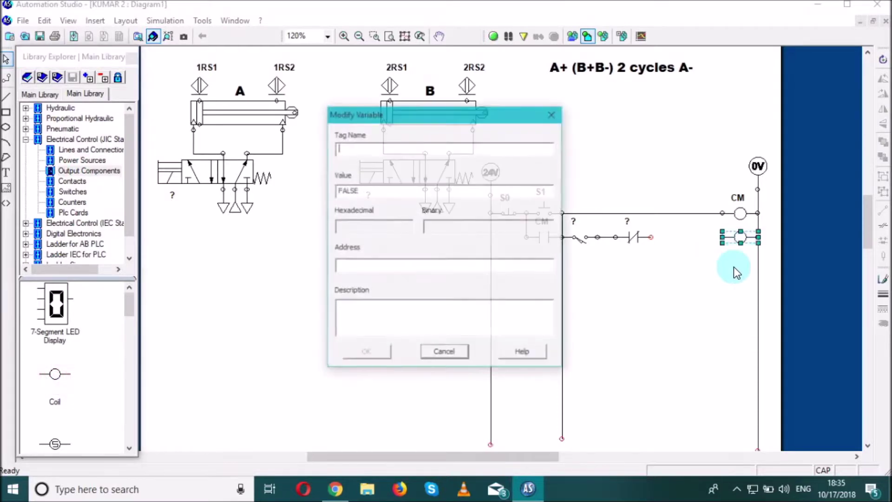
{"action": "type", "text": "C1"}
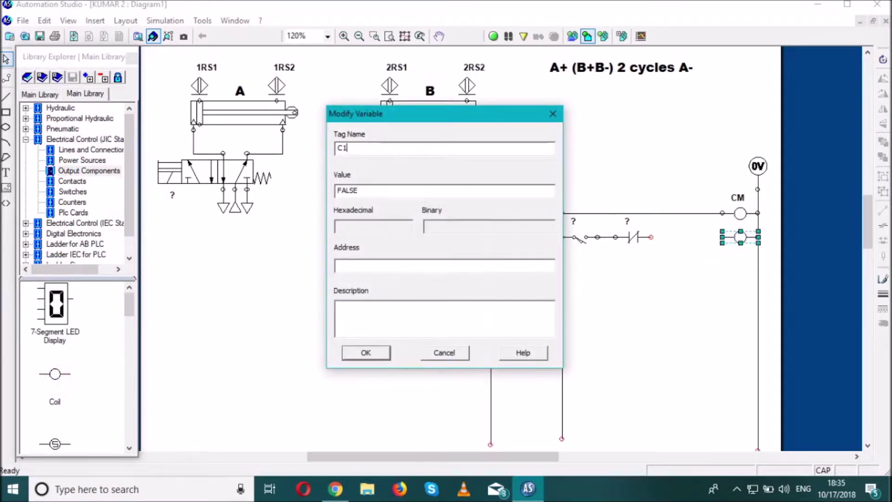
{"action": "key", "text": "Return"}
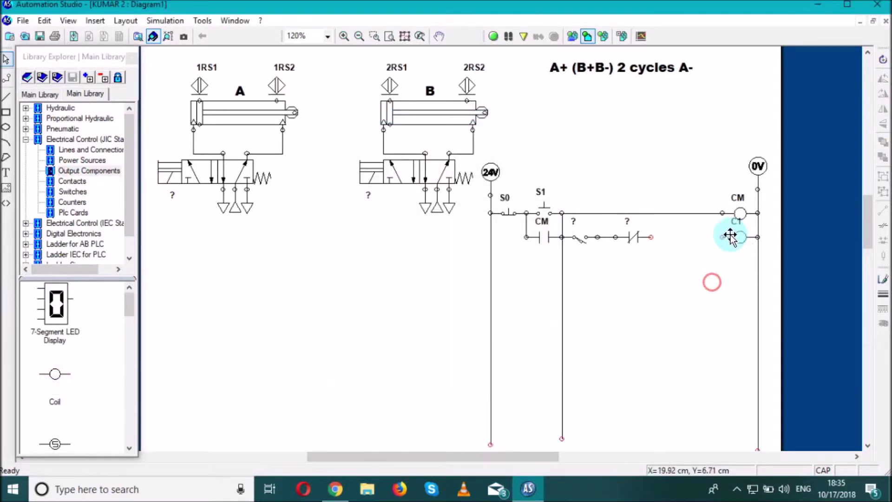
{"action": "left_click", "coordinate": [723, 237]}
{"action": "mouse_move", "coordinate": [723, 237]}
{"action": "left_mouse_down"}
{"action": "mouse_move", "coordinate": [641, 237]}
{"action": "mouse_move", "coordinate": [651, 238]}
{"action": "left_mouse_up"}
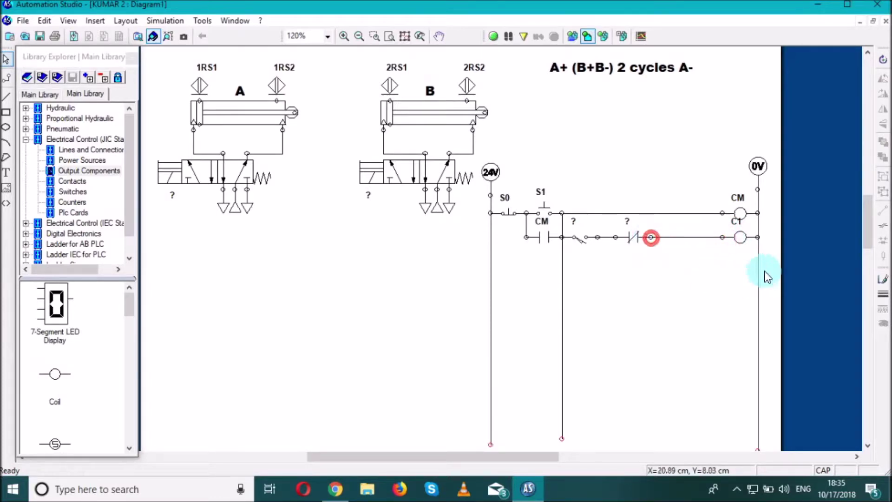
Shift the whole C1 rung, including the proximity switch, slightly downward to separate it from the CM rung.
{"action": "left_click", "coordinate": [586, 231]}
{"action": "left_click_drag", "start_coordinate": [586, 231], "coordinate": [785, 270]}
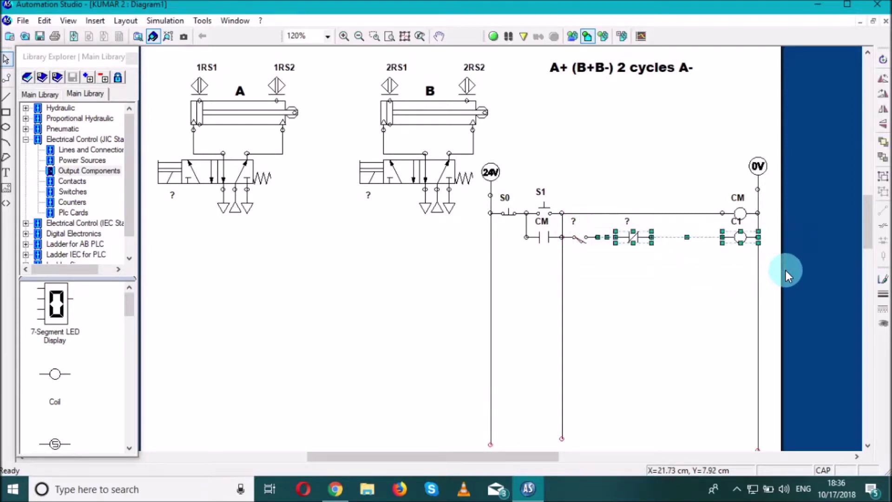
{"action": "left_click", "coordinate": [626, 297]}
{"action": "left_click", "coordinate": [571, 238]}
{"action": "left_click_drag", "start_coordinate": [572, 238], "coordinate": [572, 244]}
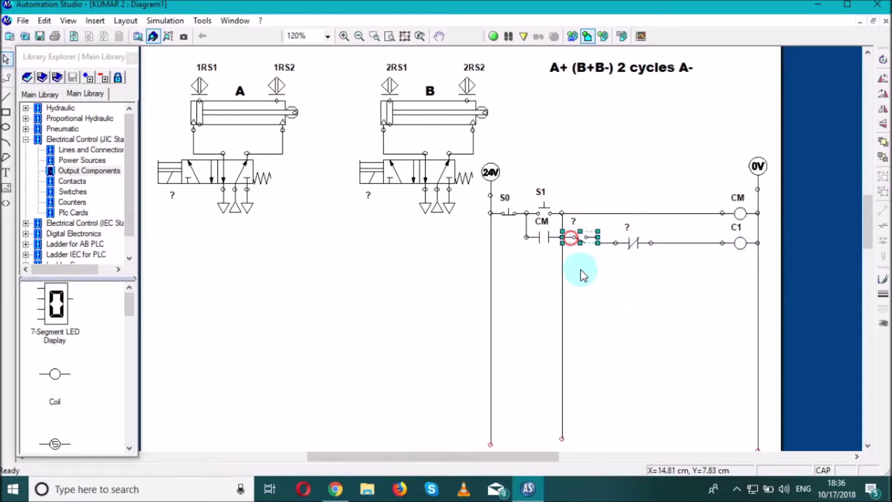
{"action": "left_click", "coordinate": [604, 278]}
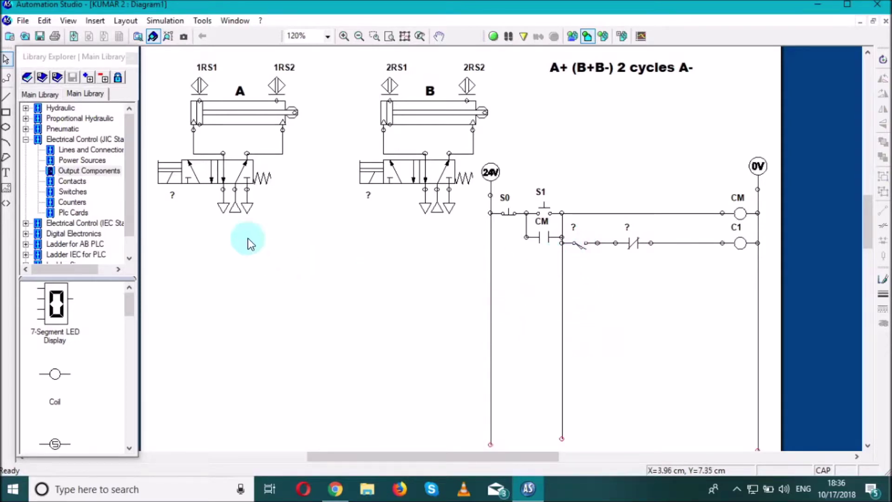
Connect a normally open contact in parallel with the C1 rung's proximity switch.
{"action": "left_click", "coordinate": [83, 338]}
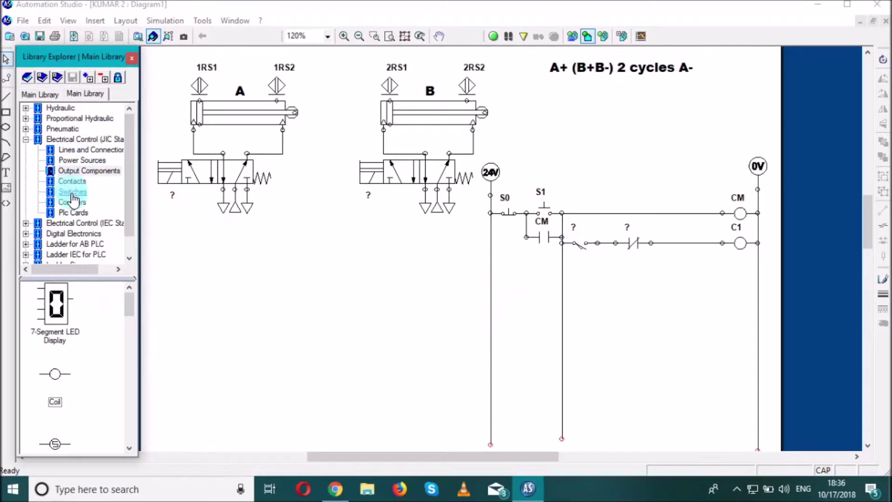
{"action": "left_click", "coordinate": [72, 181]}
{"action": "mouse_move", "coordinate": [63, 305]}
{"action": "left_mouse_down"}
{"action": "mouse_move", "coordinate": [629, 304]}
{"action": "mouse_move", "coordinate": [581, 275]}
{"action": "mouse_move", "coordinate": [598, 243]}
{"action": "left_mouse_up"}
{"action": "left_click", "coordinate": [631, 319]}
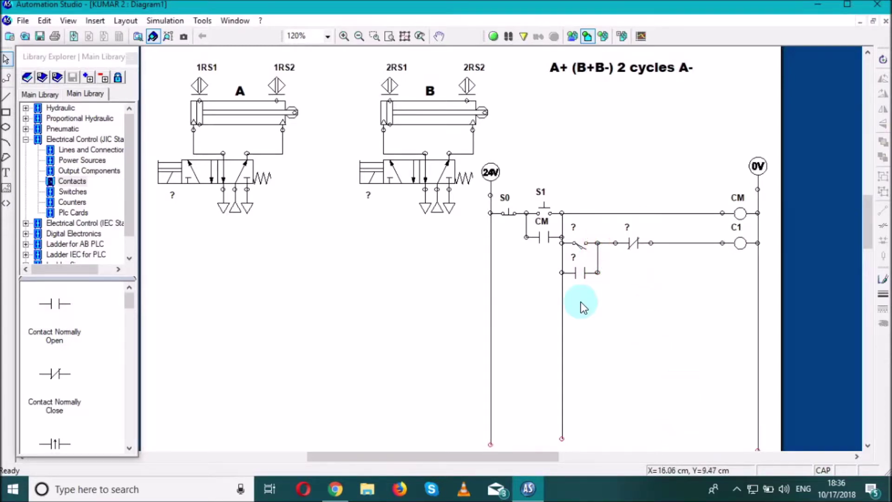
Place a DC/AC solenoid below the C1 coil and assign it the tag name SOL1.
{"action": "left_click", "coordinate": [88, 171]}
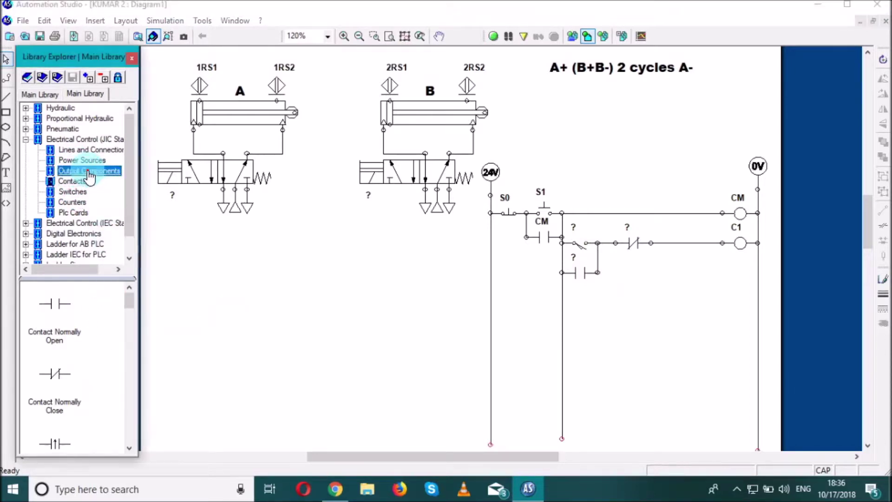
{"action": "left_click_drag", "start_coordinate": [130, 306], "coordinate": [127, 370]}
{"action": "left_click_drag", "start_coordinate": [51, 327], "coordinate": [739, 275]}
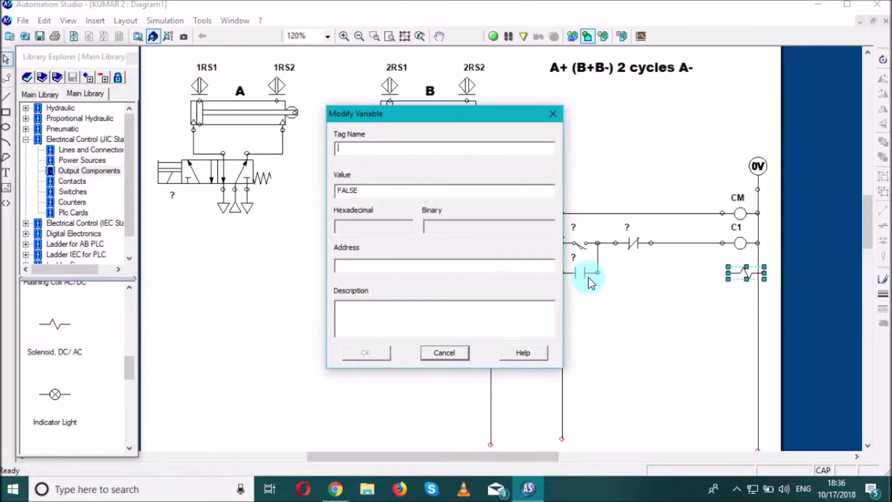
{"action": "type", "text": "SOL1"}
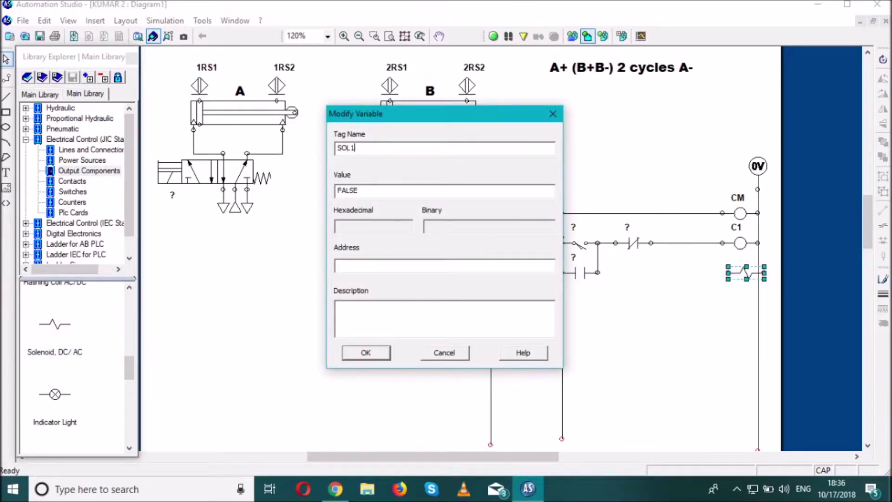
{"action": "left_click", "coordinate": [359, 356]}
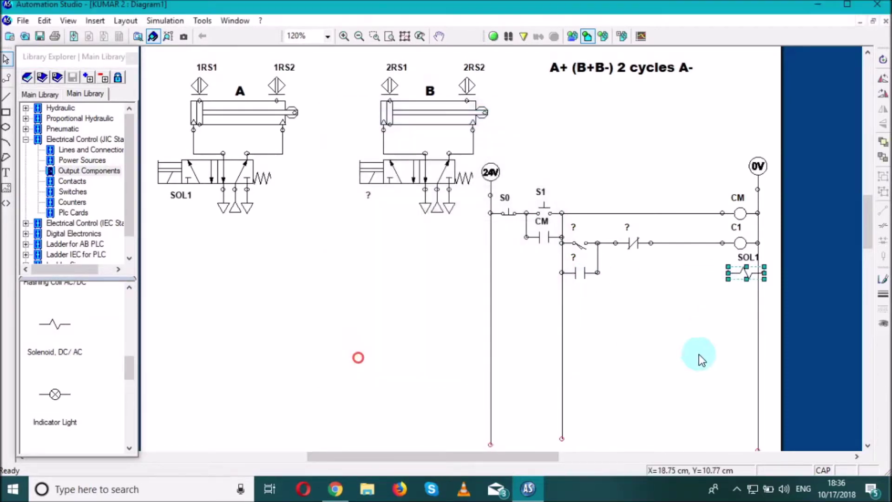
Reposition the SOL1 solenoid and wire it in parallel with the C1 coil to the 0V line.
{"action": "left_click_drag", "start_coordinate": [746, 273], "coordinate": [740, 273]}
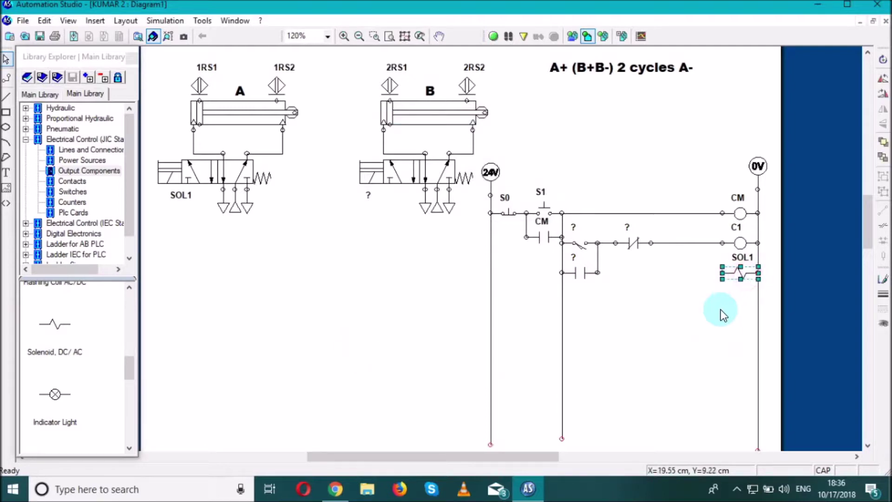
{"action": "mouse_move", "coordinate": [733, 278]}
{"action": "left_mouse_down"}
{"action": "mouse_move", "coordinate": [740, 284]}
{"action": "mouse_move", "coordinate": [740, 271]}
{"action": "mouse_move", "coordinate": [736, 277]}
{"action": "left_mouse_up"}
{"action": "left_click", "coordinate": [738, 297]}
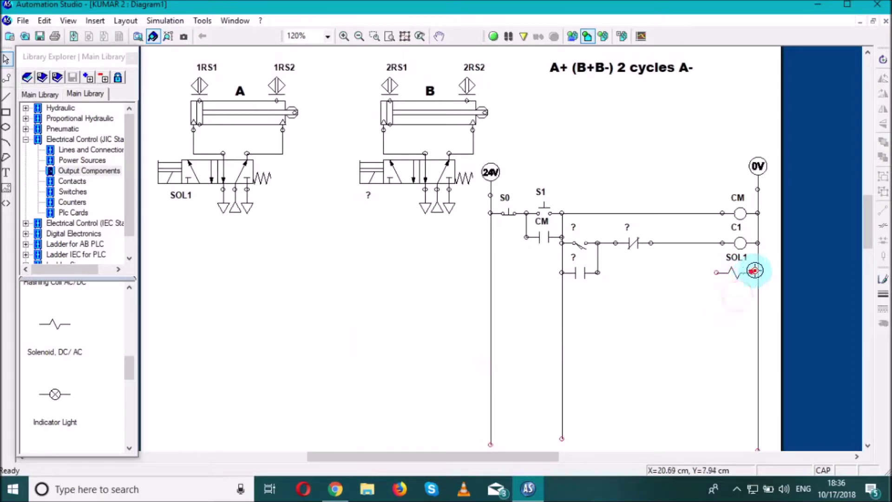
{"action": "left_click", "coordinate": [756, 272]}
{"action": "left_click_drag", "start_coordinate": [717, 272], "coordinate": [713, 241]}
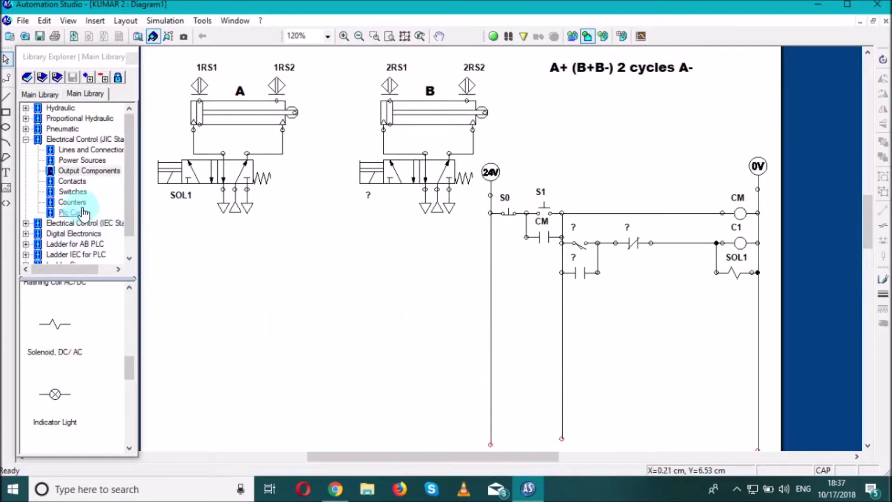
Start a new rung below the parallel contact with a normally open and a normally closed proximity switch in series.
{"action": "left_click", "coordinate": [74, 181]}
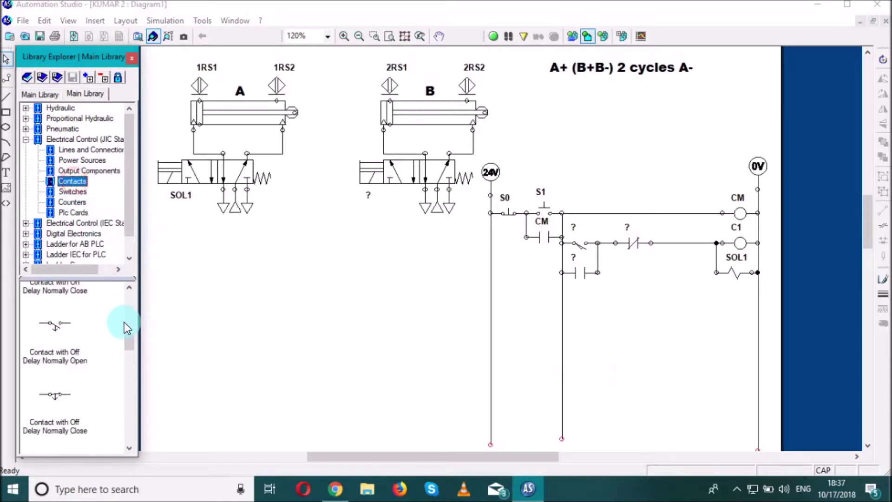
{"action": "left_click_drag", "start_coordinate": [124, 335], "coordinate": [132, 385]}
{"action": "left_click_drag", "start_coordinate": [61, 338], "coordinate": [583, 305]}
{"action": "left_click", "coordinate": [602, 334]}
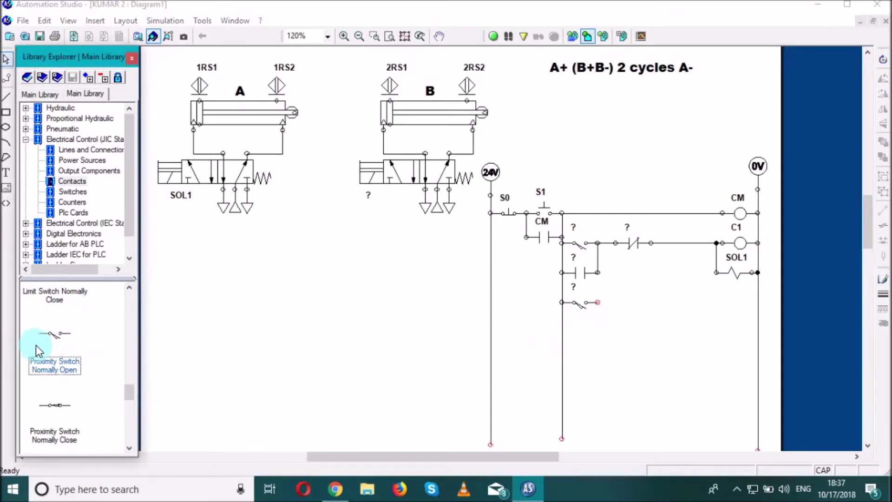
{"action": "left_click_drag", "start_coordinate": [55, 404], "coordinate": [612, 300]}
{"action": "left_click", "coordinate": [602, 339]}
Add two normally closed contacts in series after the normally closed proximity switch.
{"action": "left_click", "coordinate": [115, 373]}
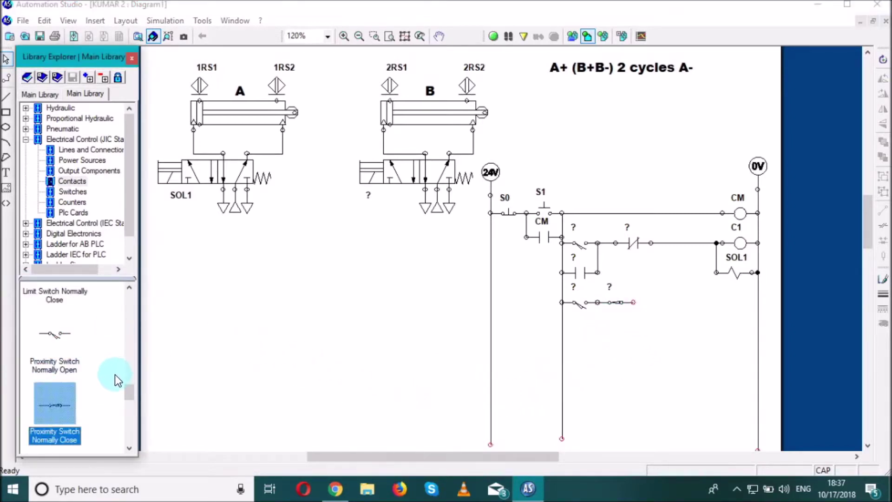
{"action": "left_click_drag", "start_coordinate": [126, 392], "coordinate": [141, 297]}
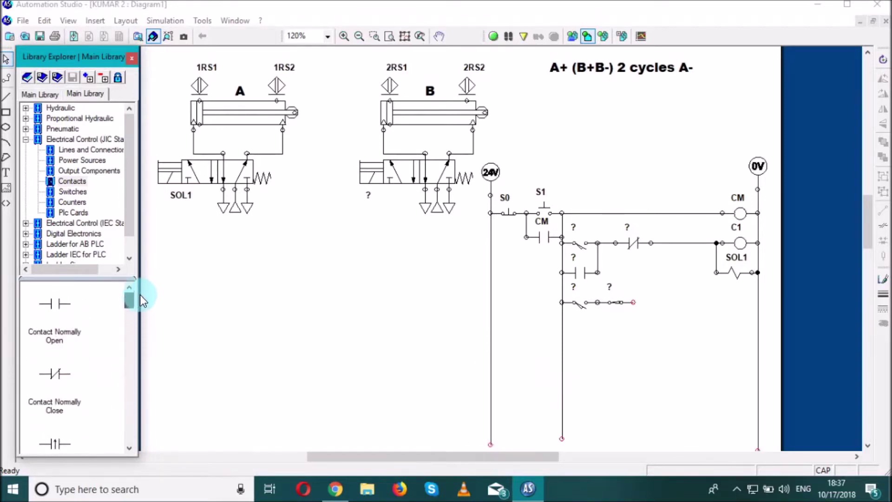
{"action": "left_click_drag", "start_coordinate": [60, 376], "coordinate": [657, 305]}
{"action": "left_click_drag", "start_coordinate": [56, 372], "coordinate": [684, 304]}
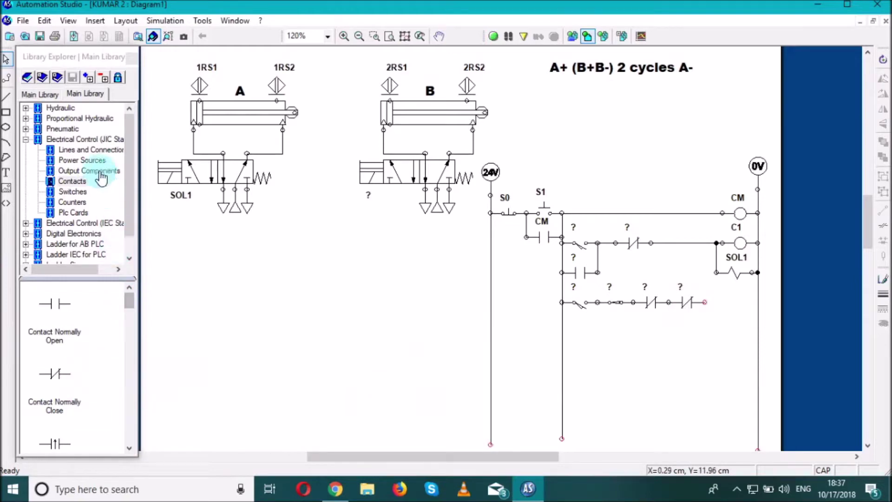
Place a coil on the 0V line at the end of the new rung and assign it the tag name C2.
{"action": "left_click", "coordinate": [84, 171]}
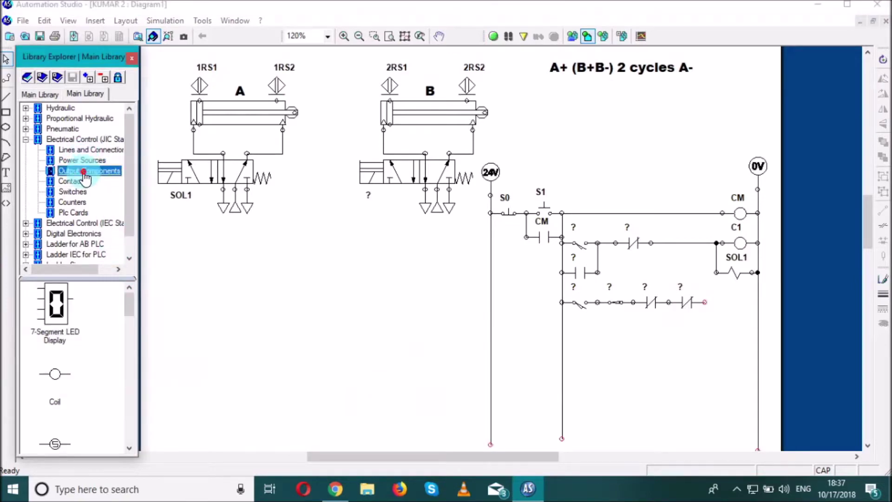
{"action": "left_click_drag", "start_coordinate": [55, 374], "coordinate": [740, 304]}
{"action": "type", "text": "C"}
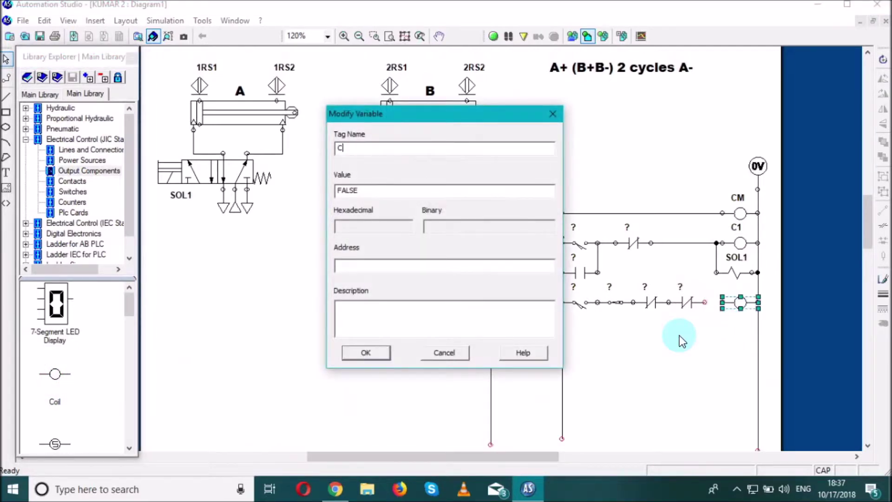
{"action": "type", "text": "2"}
{"action": "key", "text": "Return"}
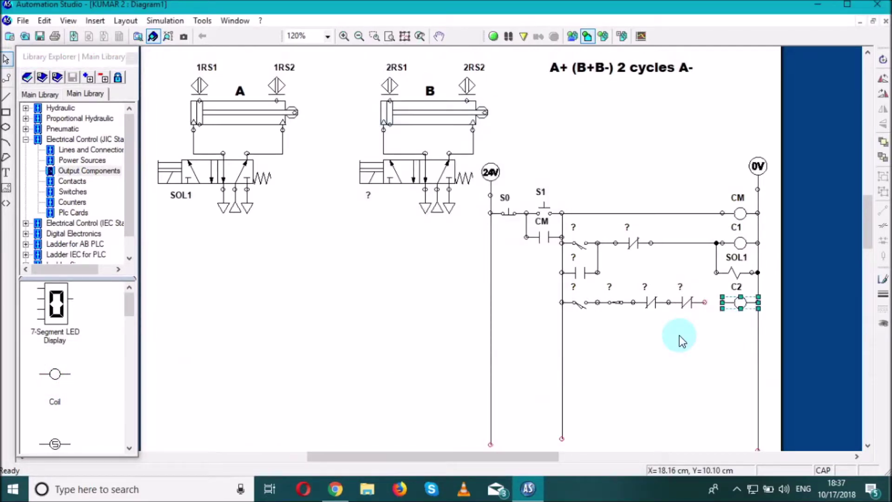
{"action": "left_click", "coordinate": [710, 341]}
Place a DC/AC solenoid tagged SOL2 on the 0V line below the C2 coil.
{"action": "left_click_drag", "start_coordinate": [129, 306], "coordinate": [124, 363]}
{"action": "left_click_drag", "start_coordinate": [54, 380], "coordinate": [737, 334]}
{"action": "type", "text": "S"}
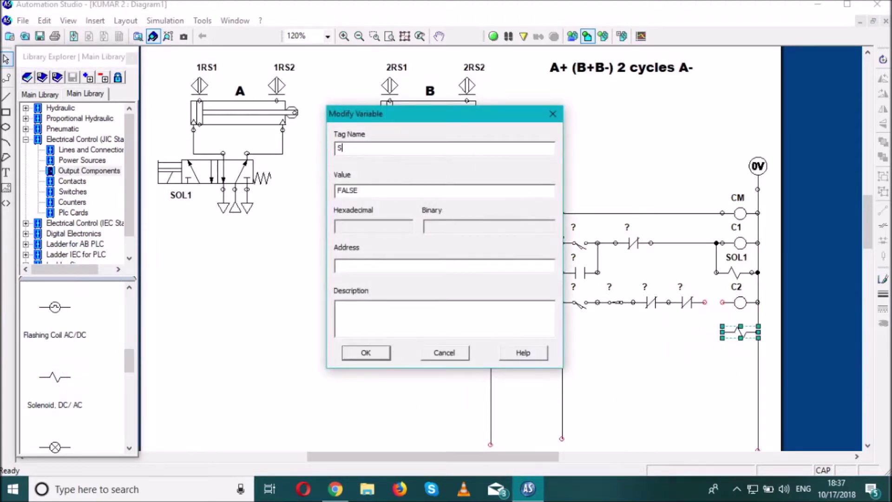
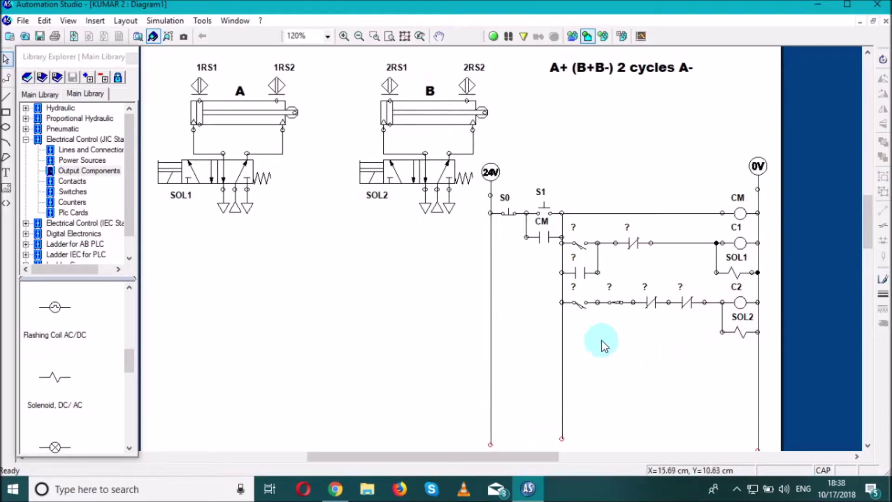
Add a normally open contact in parallel with the C2 rung's normally open proximity switch and wire its far end to the rung.
{"action": "left_click_drag", "start_coordinate": [129, 364], "coordinate": [138, 302]}
{"action": "left_click", "coordinate": [78, 181]}
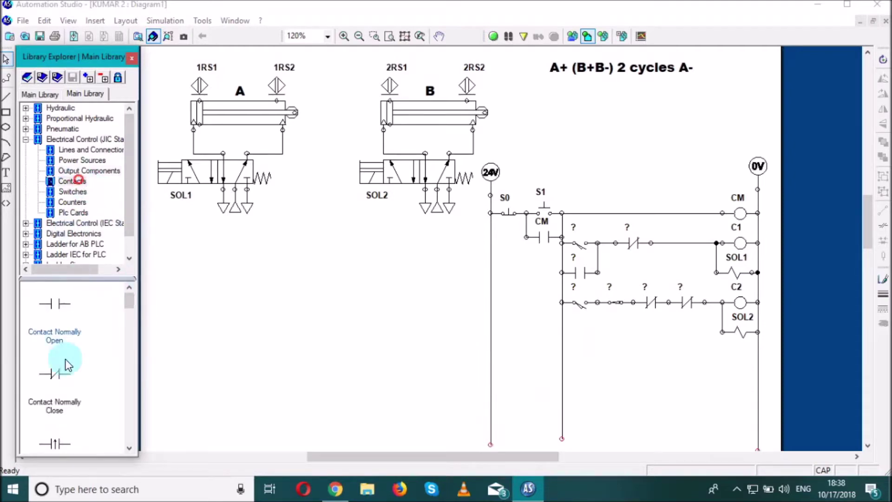
{"action": "left_click_drag", "start_coordinate": [66, 314], "coordinate": [587, 344]}
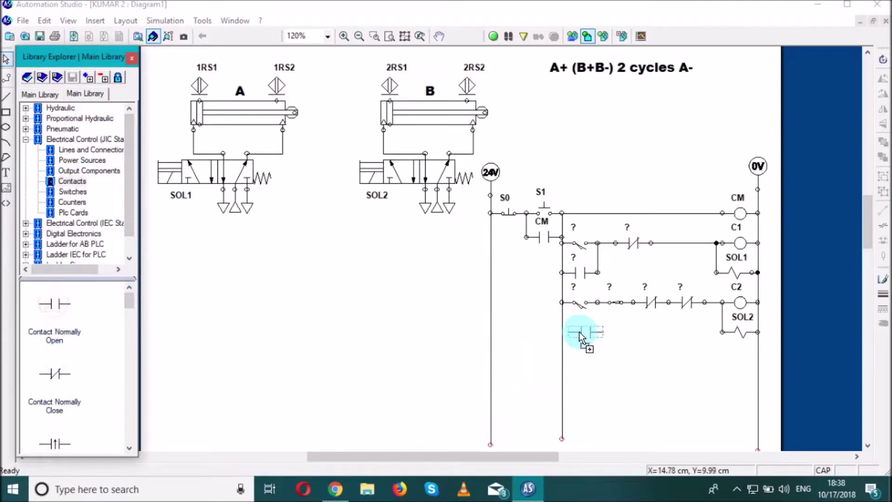
{"action": "left_click_drag", "start_coordinate": [578, 325], "coordinate": [570, 332]}
{"action": "left_click", "coordinate": [612, 350]}
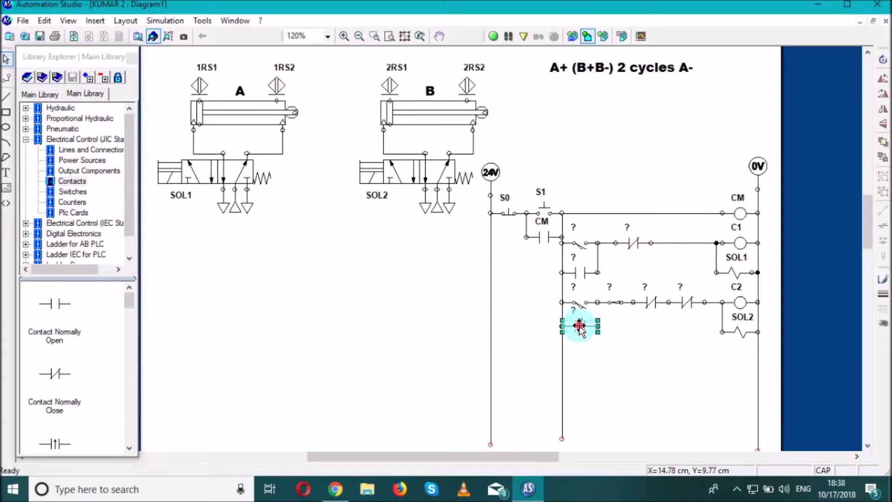
{"action": "left_click", "coordinate": [608, 372]}
{"action": "left_click_drag", "start_coordinate": [598, 332], "coordinate": [599, 302]}
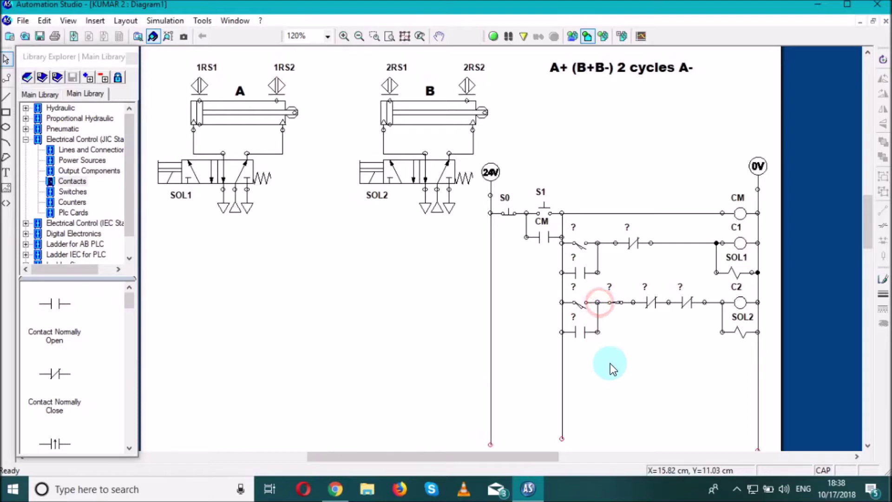
{"action": "left_click", "coordinate": [610, 363]}
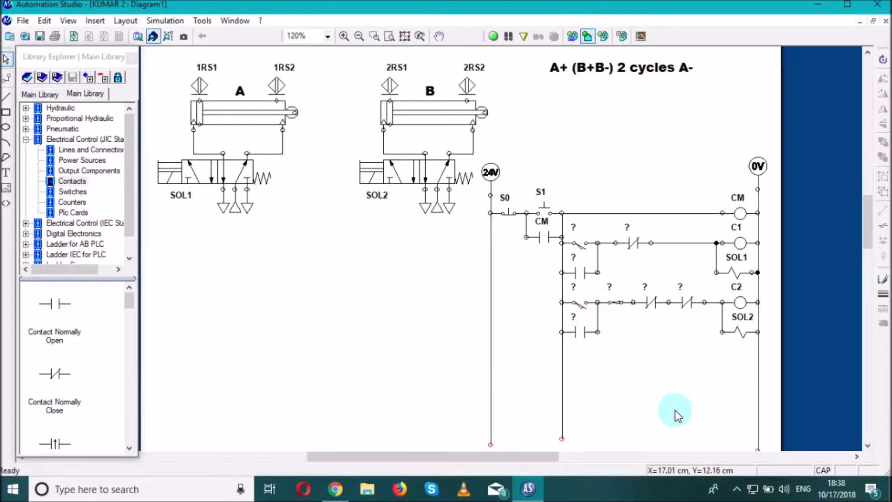
Place an up counter below the C2 and SOL2 rung and set its maximum value to 2.
{"action": "left_click_drag", "start_coordinate": [867, 232], "coordinate": [868, 241]}
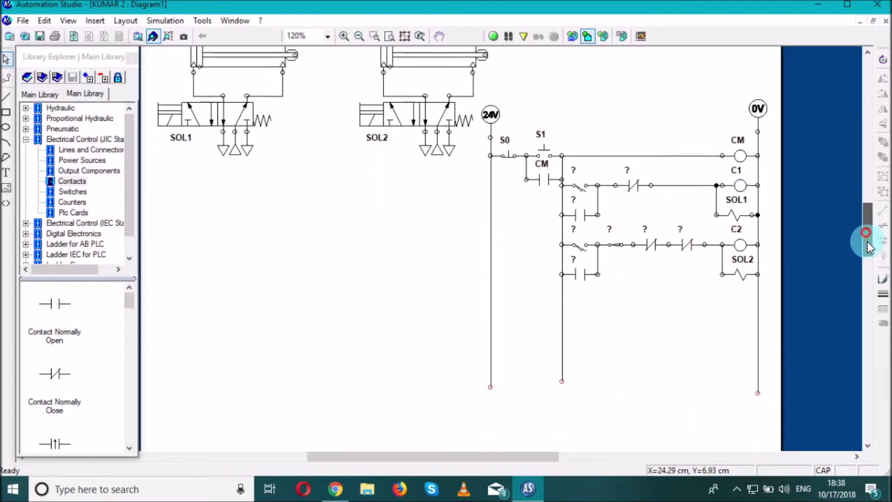
{"action": "left_click", "coordinate": [64, 407]}
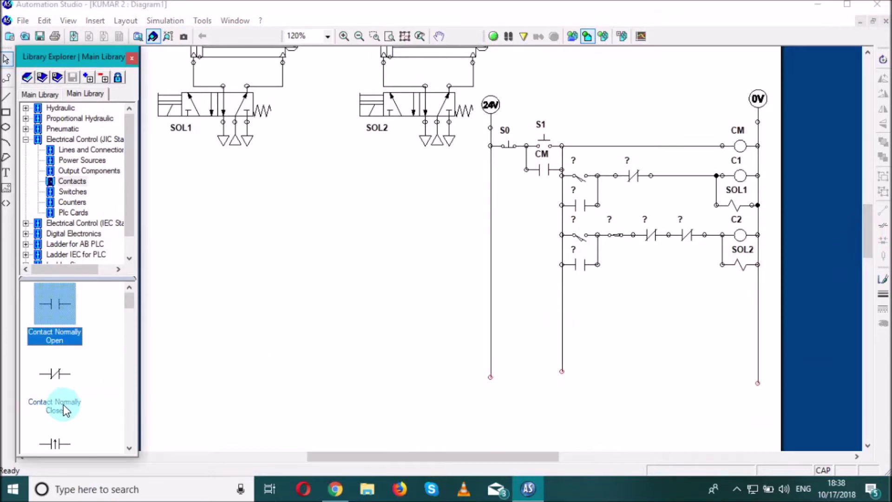
{"action": "left_click", "coordinate": [80, 203]}
{"action": "left_click", "coordinate": [57, 329]}
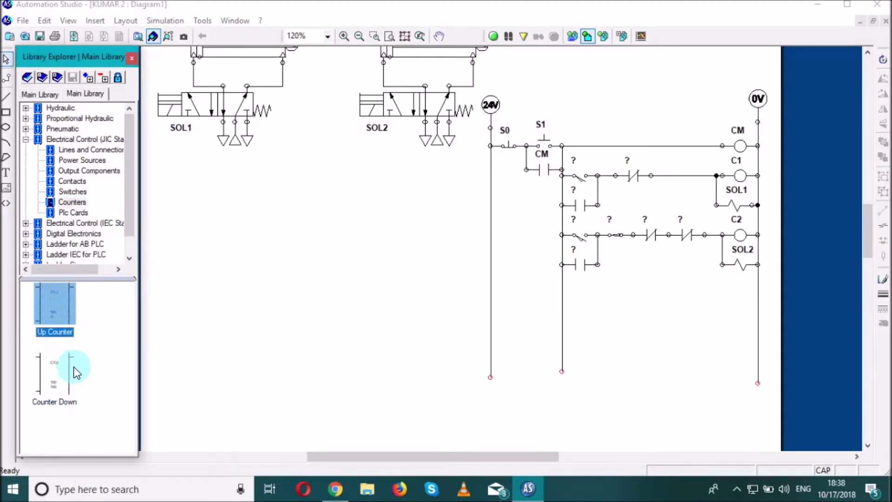
{"action": "left_click_drag", "start_coordinate": [54, 300], "coordinate": [663, 309]}
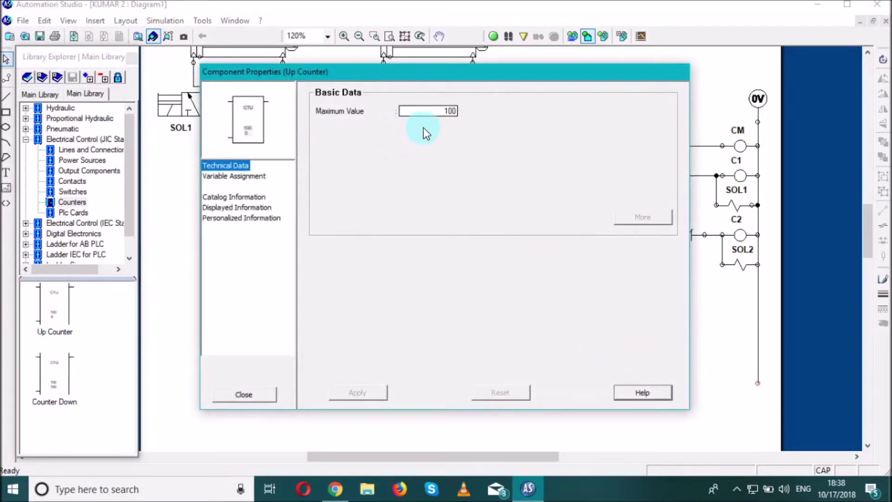
{"action": "double_click", "coordinate": [450, 110]}
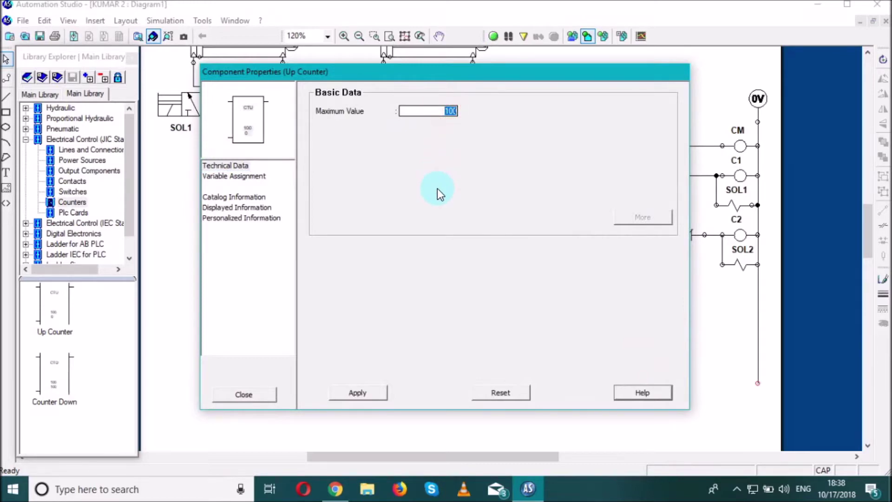
{"action": "type", "text": "2"}
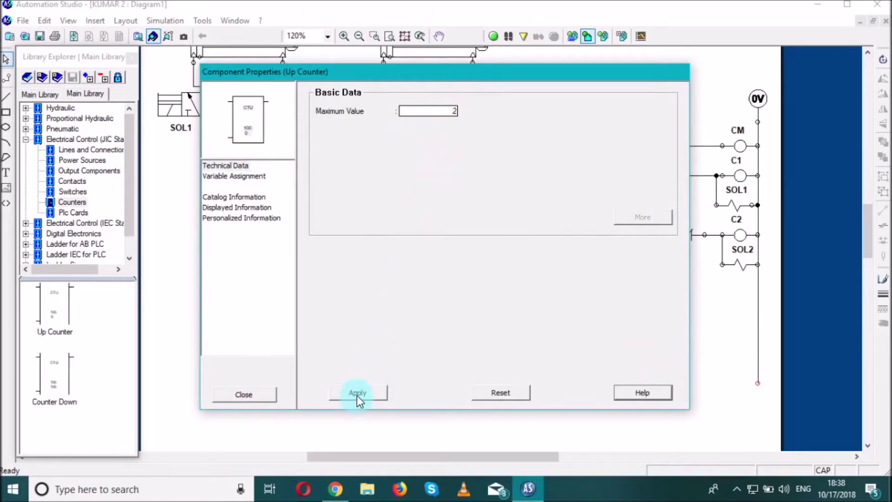
{"action": "left_click", "coordinate": [235, 178]}
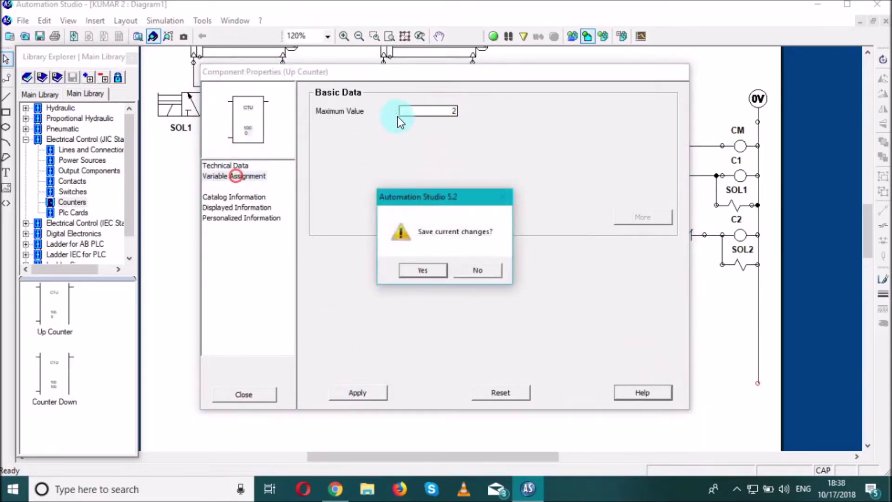
{"action": "left_click", "coordinate": [422, 272]}
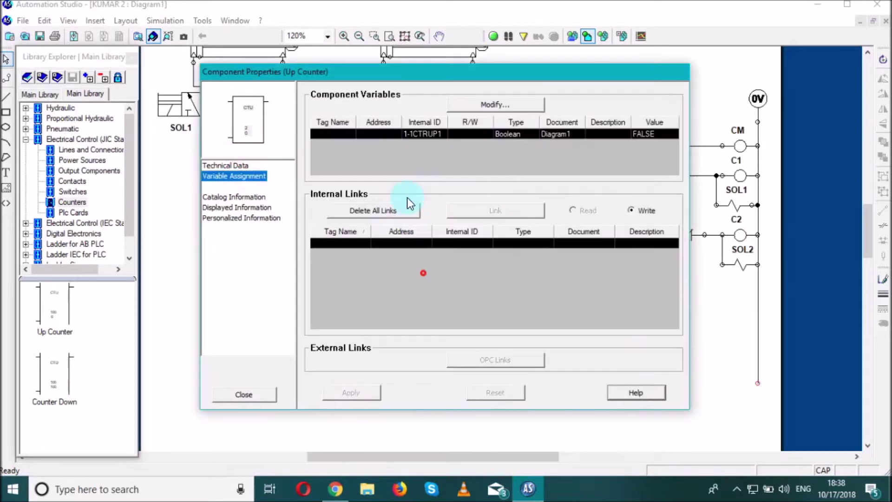
Assign the tag name CTU1 to the up counter.
{"action": "left_click", "coordinate": [491, 104]}
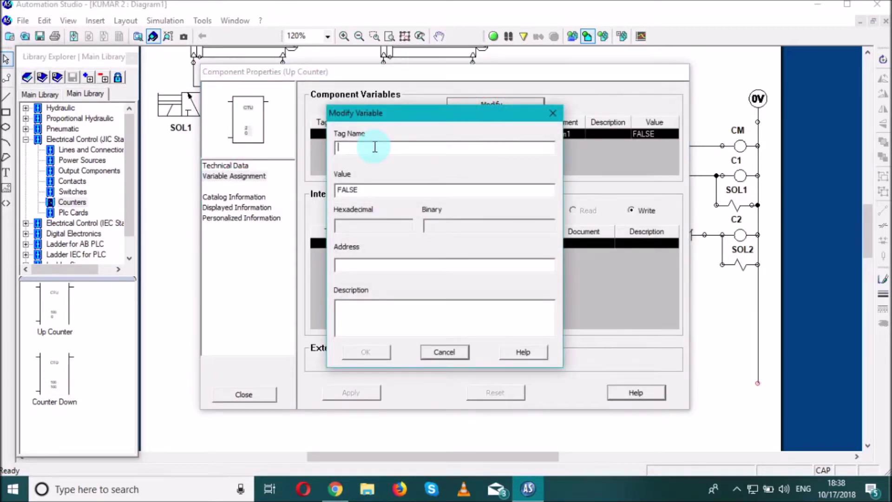
{"action": "type", "text": "CTU1"}
{"action": "key", "text": "Return"}
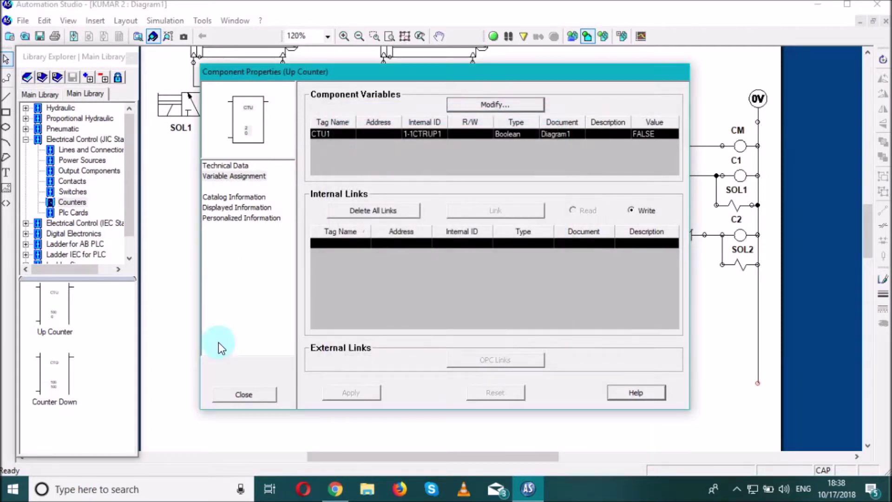
{"action": "left_click", "coordinate": [247, 393]}
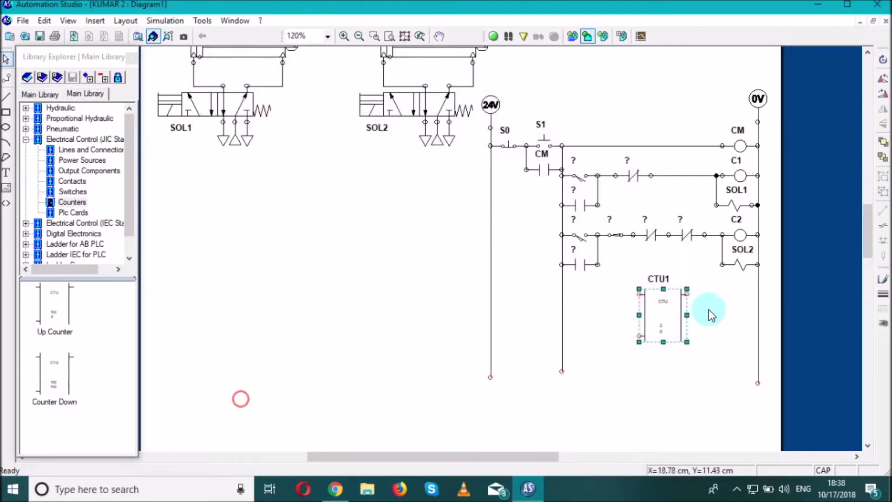
{"action": "left_click", "coordinate": [680, 373]}
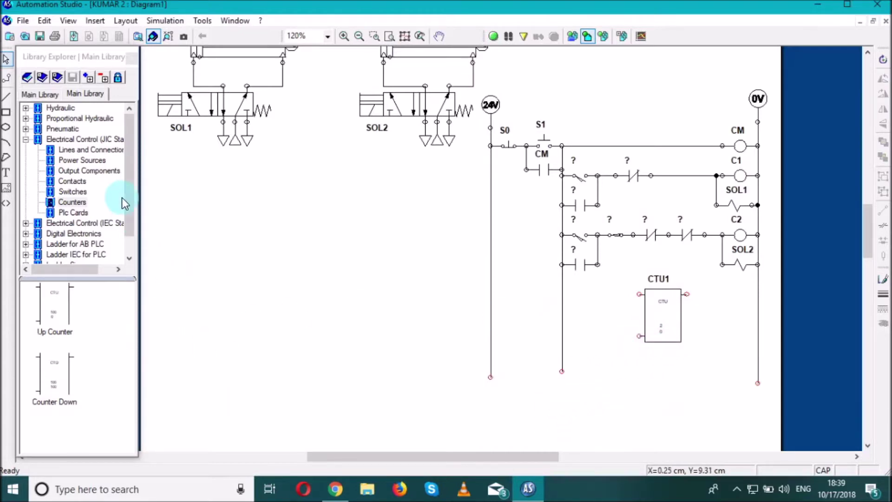
Place a coil tagged C3 on the 0V line and wire it to the CTU1 counter's output.
{"action": "left_click", "coordinate": [84, 171]}
{"action": "left_click_drag", "start_coordinate": [56, 379], "coordinate": [742, 293]}
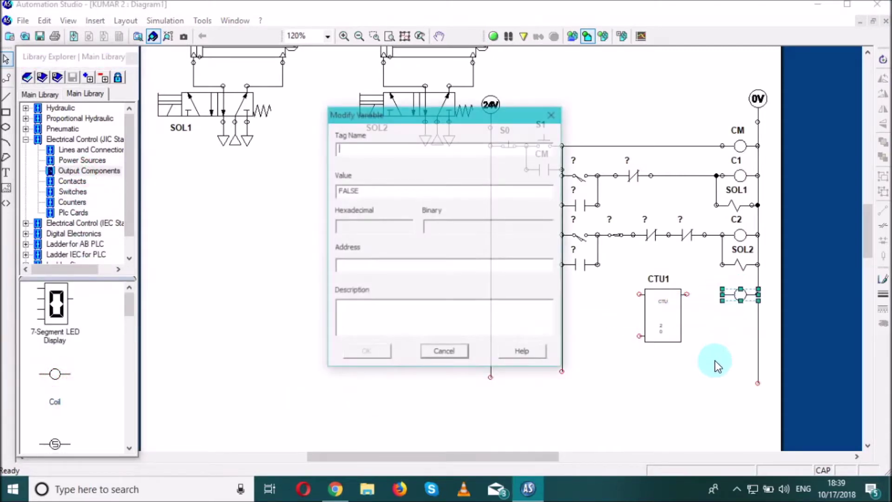
{"action": "type", "text": "C"}
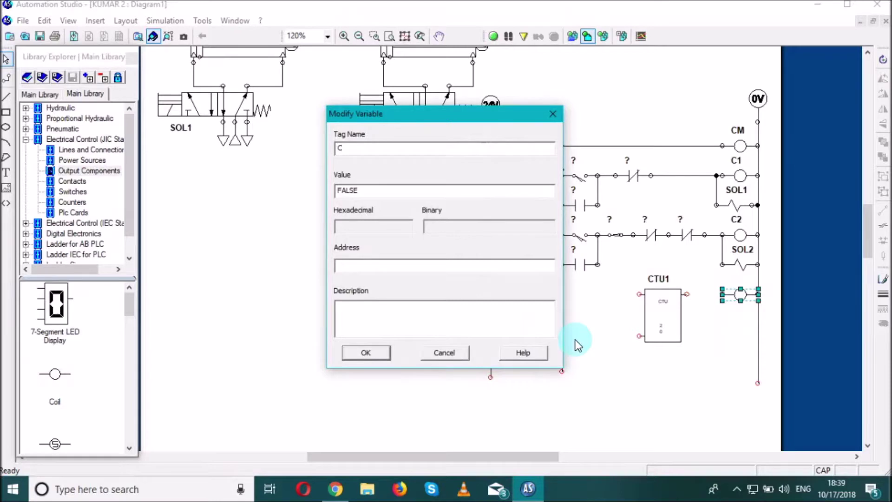
{"action": "type", "text": "3"}
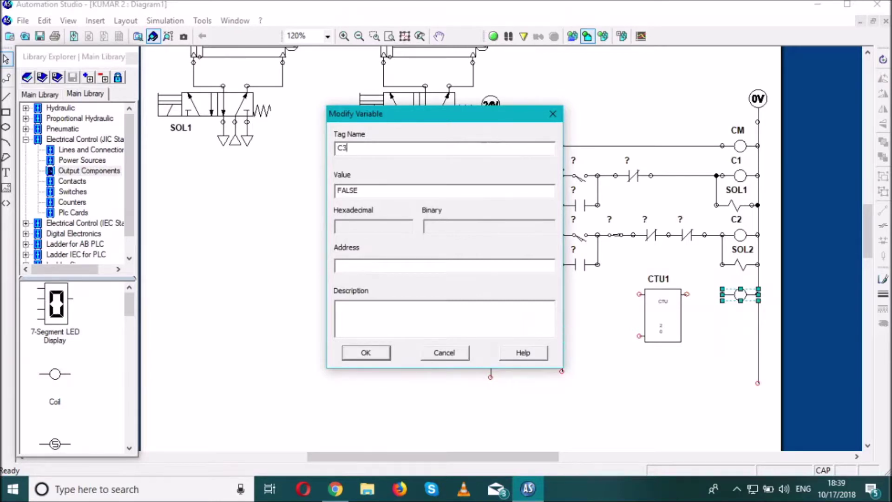
{"action": "left_click", "coordinate": [372, 353]}
{"action": "left_click", "coordinate": [663, 430]}
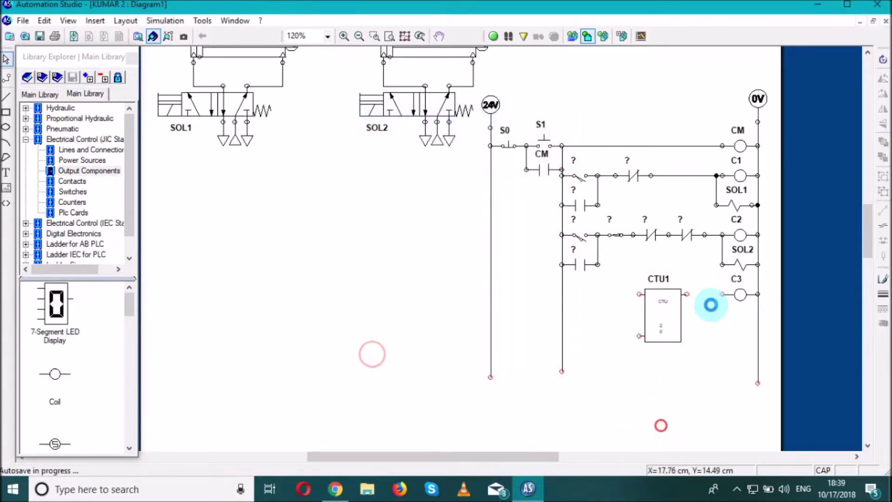
{"action": "left_click_drag", "start_coordinate": [721, 295], "coordinate": [686, 292]}
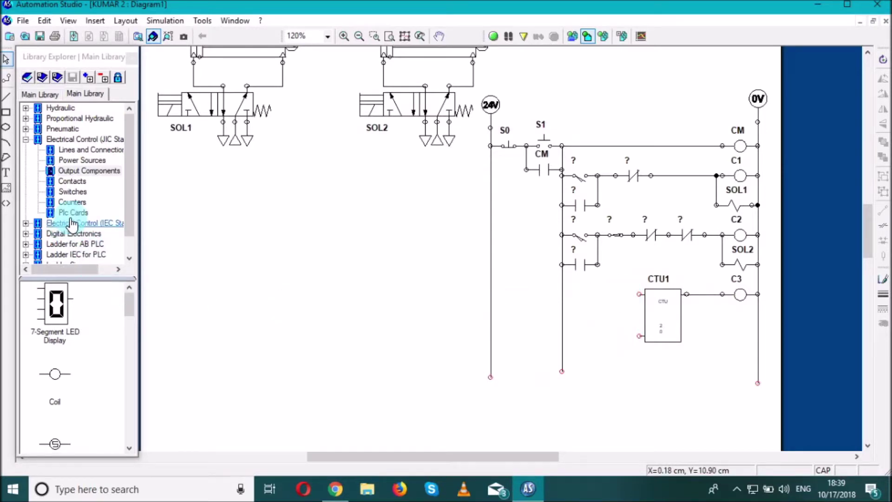
Attach a normally open proximity switch to CTU1's upper input and wire it to the vertical supply line after S1.
{"action": "left_click_drag", "start_coordinate": [130, 201], "coordinate": [127, 221]}
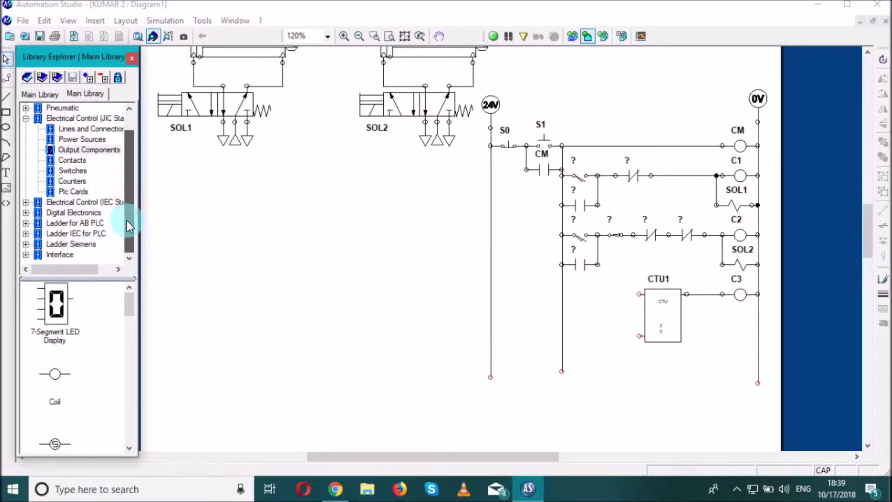
{"action": "left_click", "coordinate": [72, 161]}
{"action": "left_click_drag", "start_coordinate": [130, 300], "coordinate": [130, 384]}
{"action": "left_click_drag", "start_coordinate": [77, 392], "coordinate": [390, 342]}
{"action": "left_click_drag", "start_coordinate": [461, 341], "coordinate": [533, 329]}
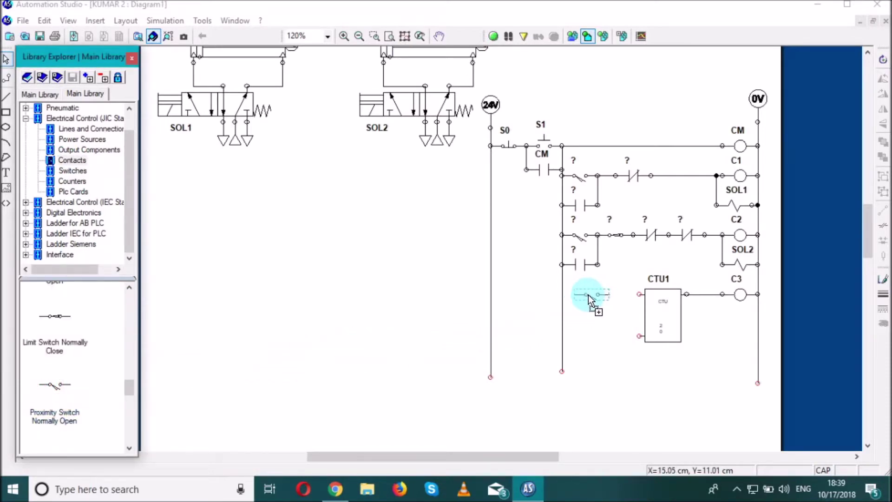
{"action": "left_click_drag", "start_coordinate": [612, 295], "coordinate": [615, 296]}
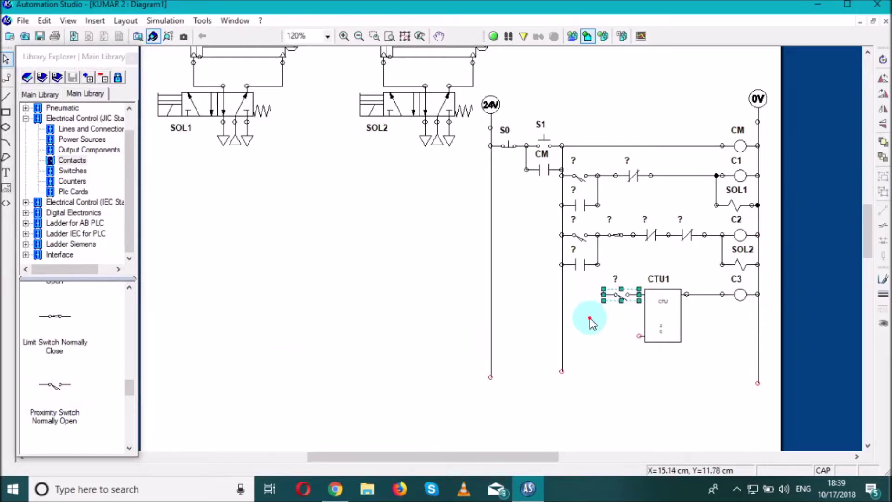
{"action": "left_click", "coordinate": [602, 293]}
{"action": "left_click", "coordinate": [561, 294]}
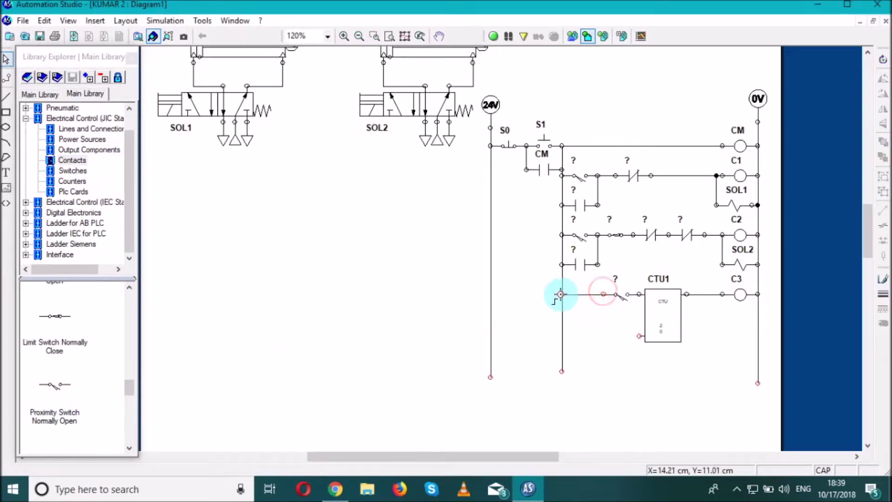
Attach a normally open contact to CTU1's lower input and wire it to the vertical supply line after S1.
{"action": "left_click", "coordinate": [82, 371]}
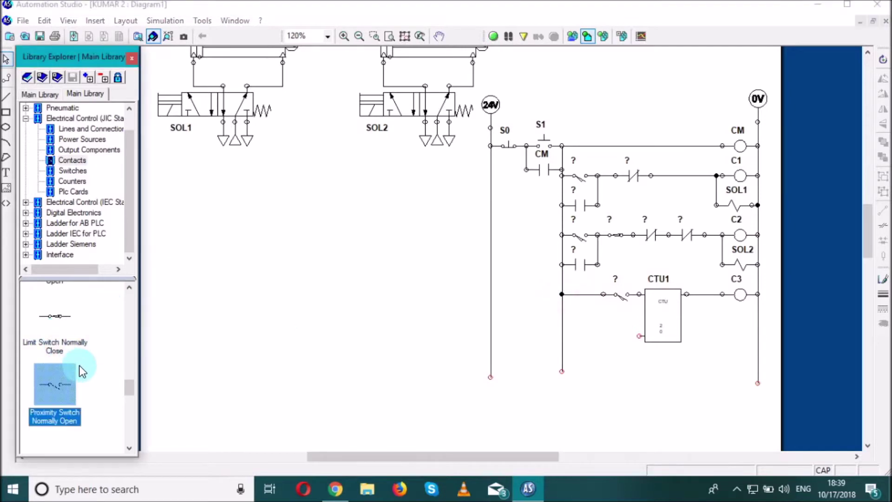
{"action": "left_click_drag", "start_coordinate": [131, 382], "coordinate": [156, 295]}
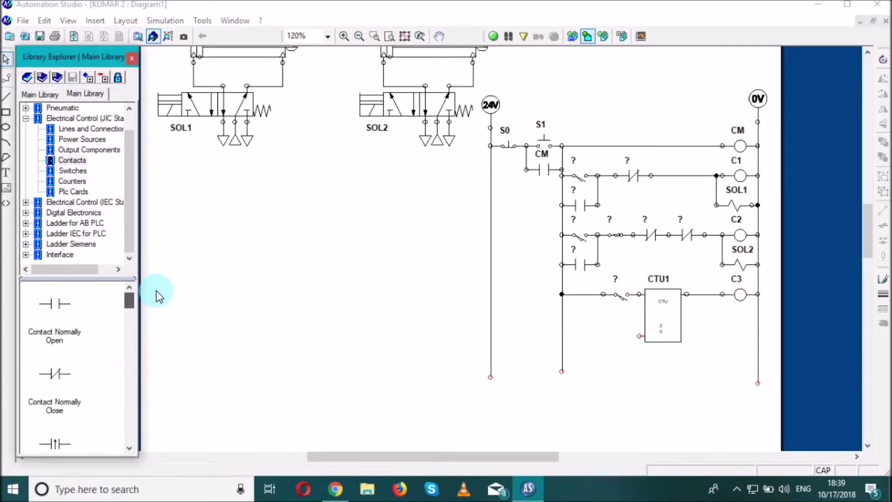
{"action": "left_click", "coordinate": [66, 307]}
{"action": "left_click_drag", "start_coordinate": [54, 304], "coordinate": [562, 335]}
{"action": "left_click", "coordinate": [610, 366]}
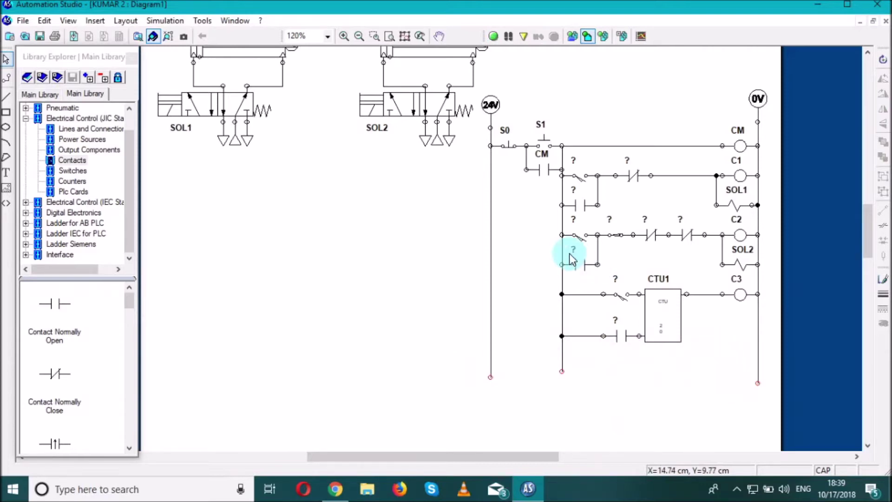
Duplicate the CTU1 counter together with its two input contacts and its C3 output coil.
{"action": "left_click", "coordinate": [590, 274]}
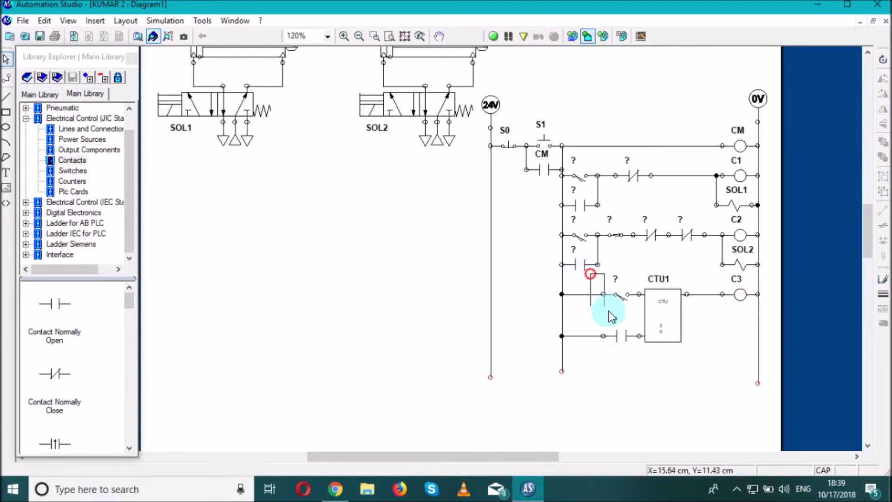
{"action": "left_click_drag", "start_coordinate": [757, 356], "coordinate": [768, 358]}
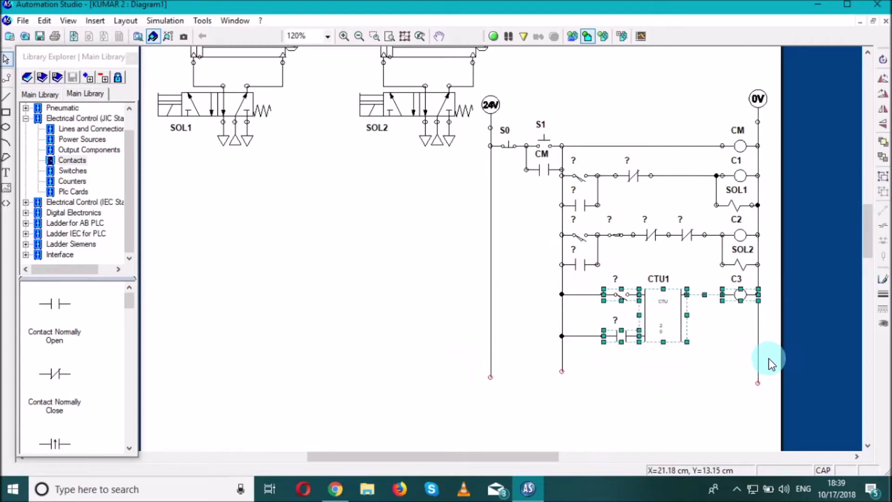
{"action": "left_click", "coordinate": [626, 391]}
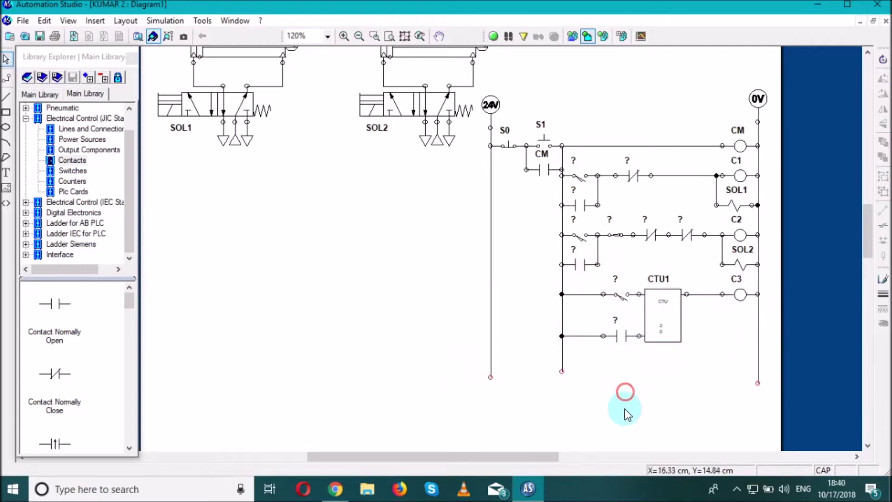
{"action": "key", "text": "ctrl+v"}
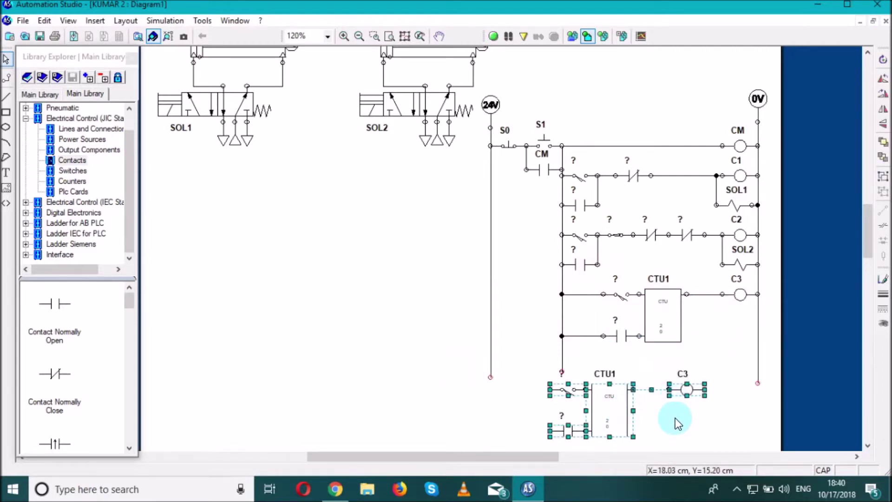
Position the copied counter rung just below the CTU1 rung and wire its coil to the 0V line.
{"action": "key", "text": "Right"}
{"action": "key", "text": "Right"}
{"action": "key", "text": "Right"}
{"action": "key", "text": "Right"}
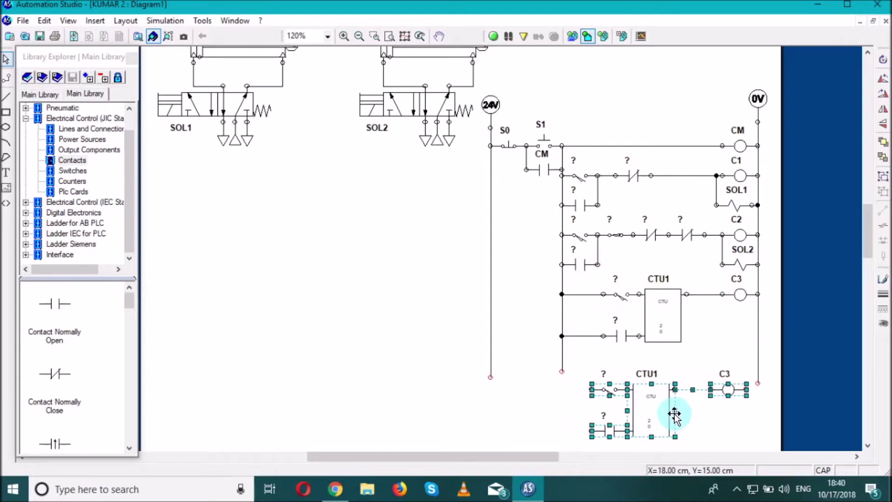
{"action": "left_click_drag", "start_coordinate": [673, 415], "coordinate": [666, 384]}
{"action": "key", "text": "Right"}
{"action": "key", "text": "Right"}
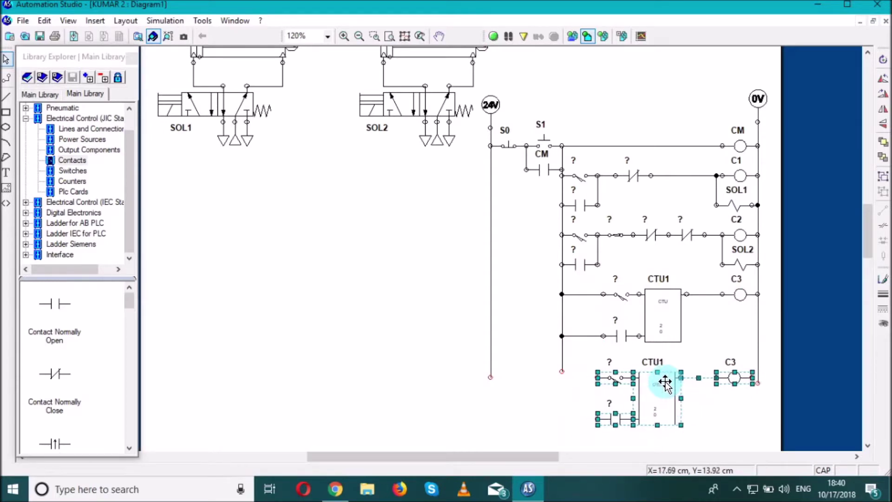
{"action": "key", "text": "Left"}
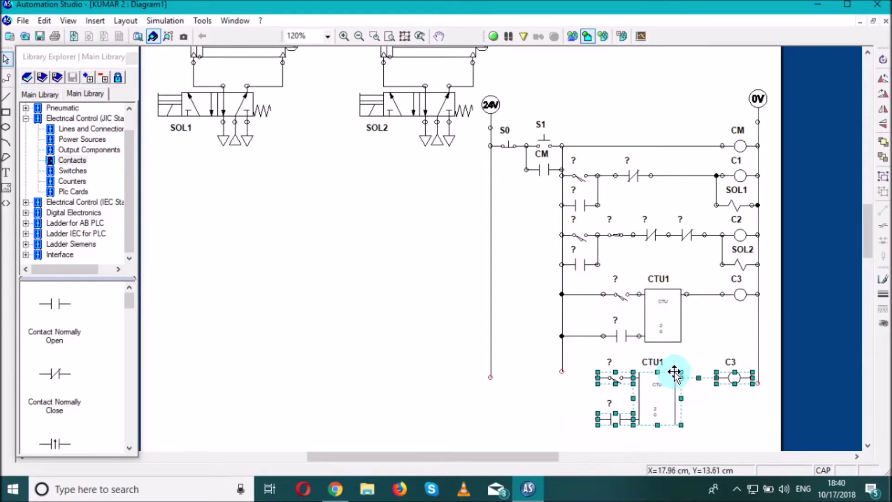
{"action": "left_click", "coordinate": [723, 348]}
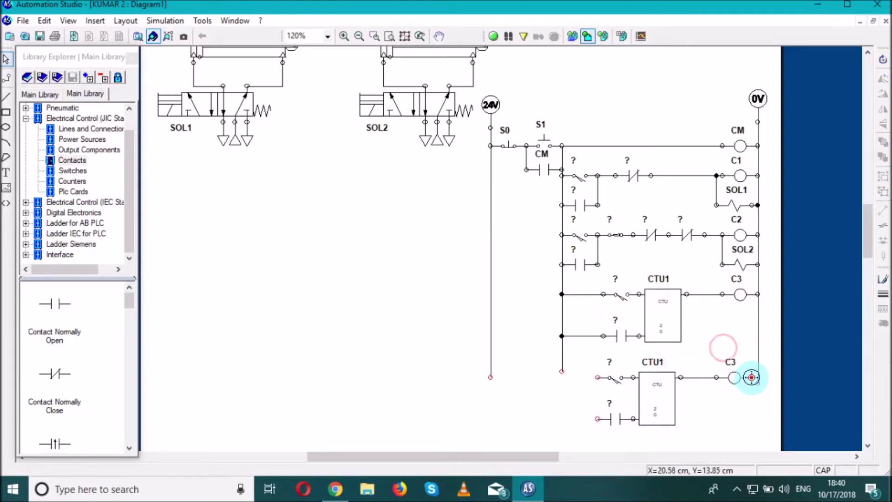
{"action": "left_click", "coordinate": [753, 377]}
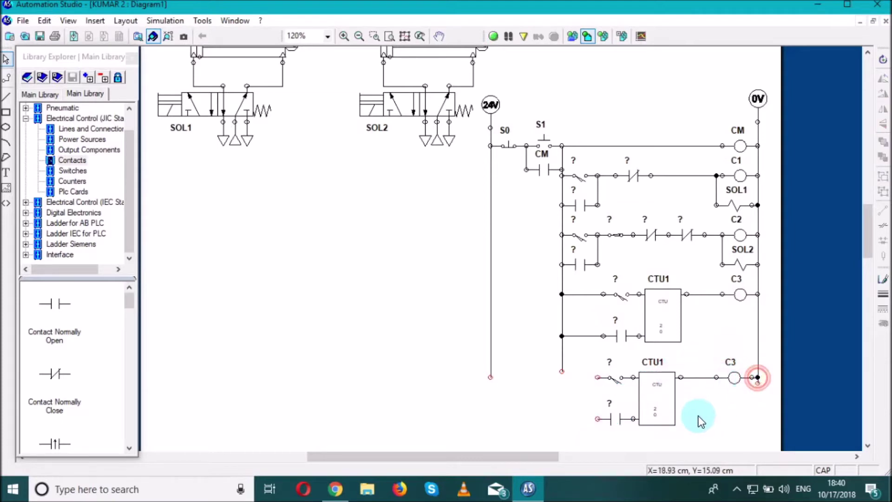
Change the tag name of the copied coil to C4.
{"action": "double_click", "coordinate": [735, 378]}
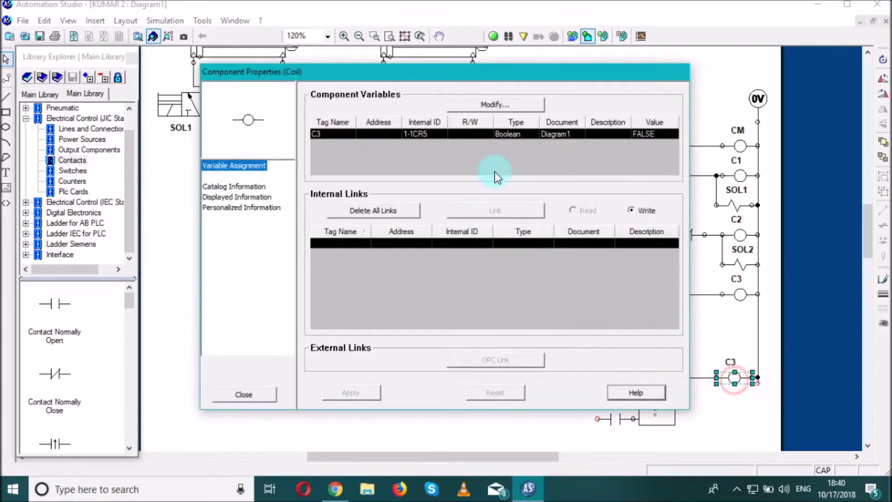
{"action": "left_click", "coordinate": [484, 106]}
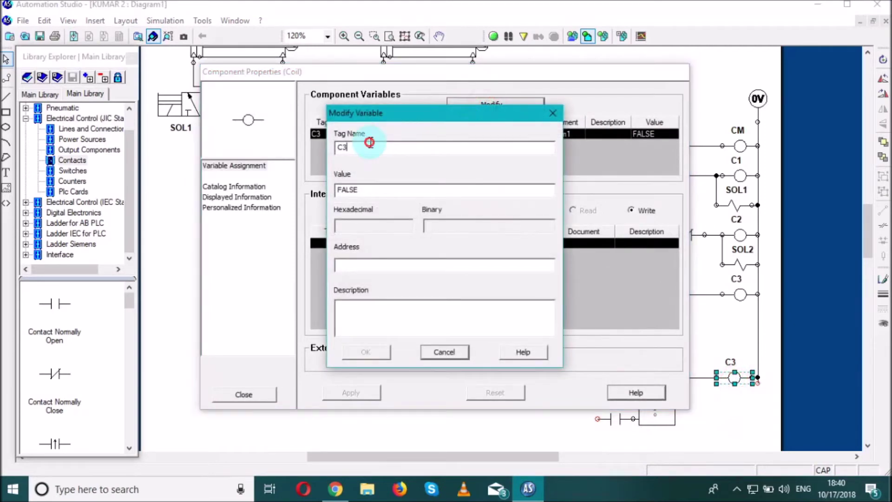
{"action": "key", "text": "BackSpace"}
{"action": "type", "text": "4"}
{"action": "left_click", "coordinate": [366, 354]}
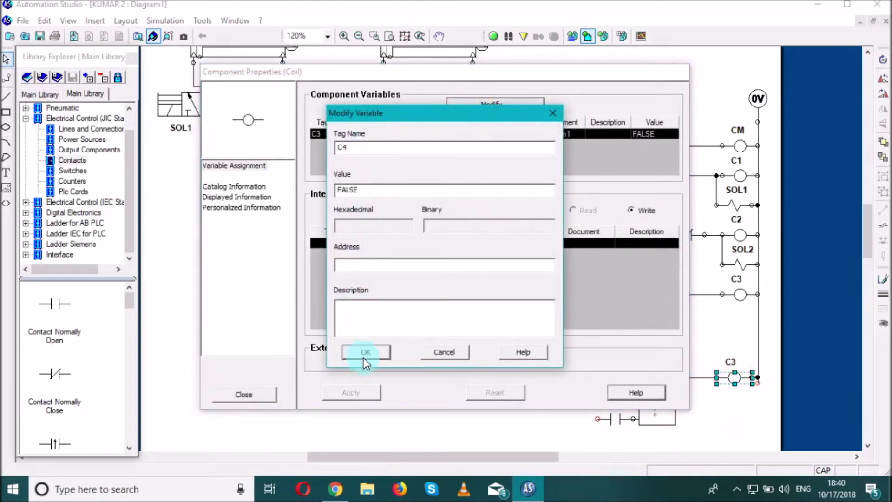
{"action": "left_click", "coordinate": [242, 395]}
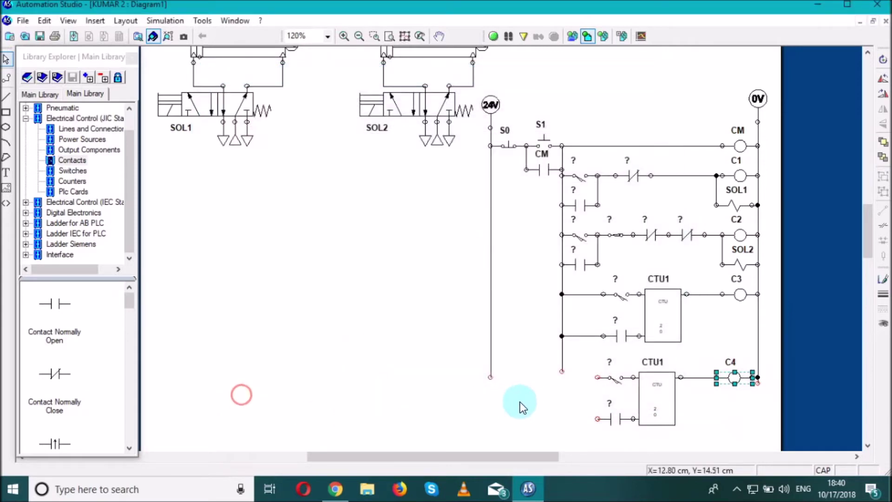
{"action": "left_click", "coordinate": [532, 400]}
Change the tag name of the copied up counter to CTU2.
{"action": "double_click", "coordinate": [651, 385]}
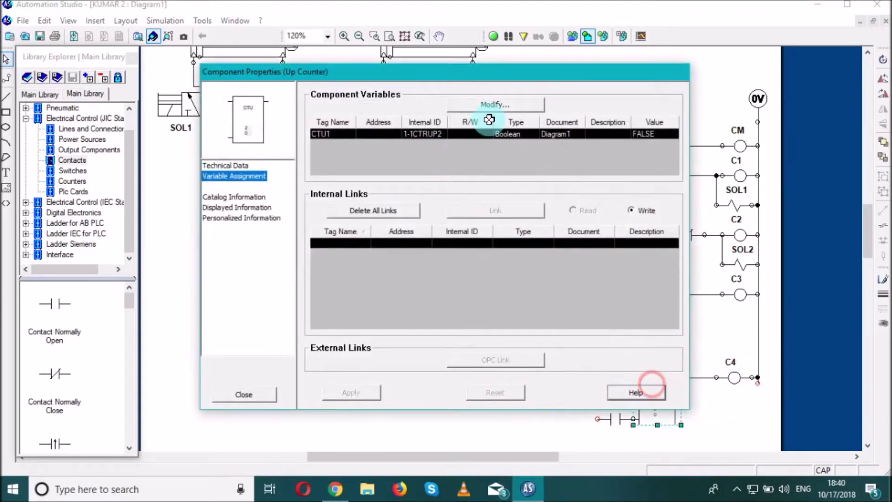
{"action": "left_click", "coordinate": [494, 103]}
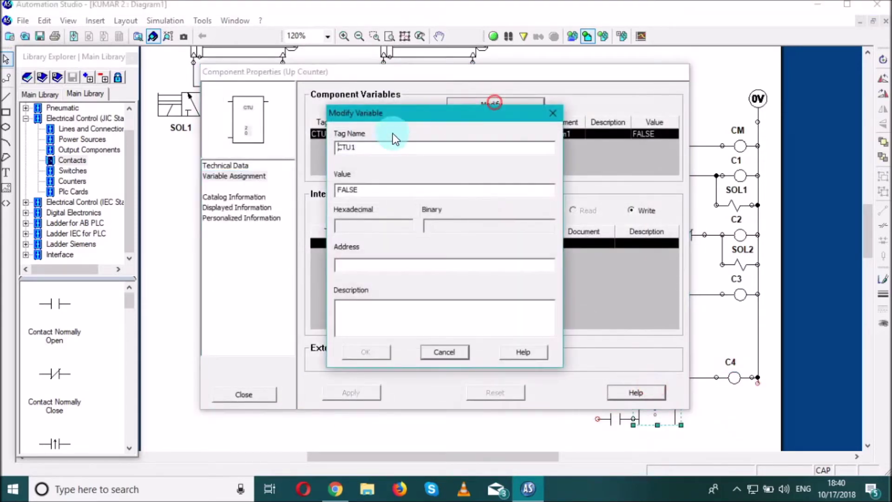
{"action": "left_click", "coordinate": [363, 145]}
{"action": "key", "text": "BackSpace"}
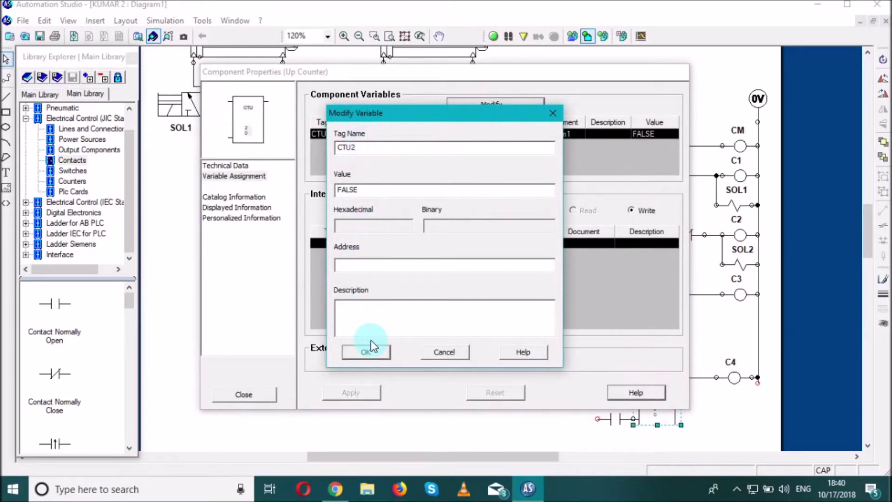
{"action": "left_click", "coordinate": [373, 351]}
{"action": "left_click", "coordinate": [264, 396]}
{"action": "left_click", "coordinate": [421, 375]}
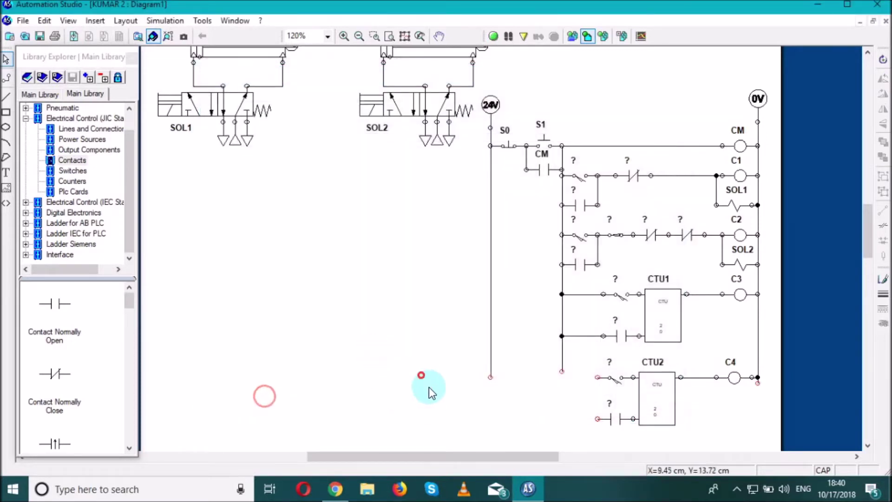
Replace the normally open contact at CTU2's lower input with a normally open proximity switch.
{"action": "left_click", "coordinate": [615, 418]}
{"action": "key", "text": "Delete"}
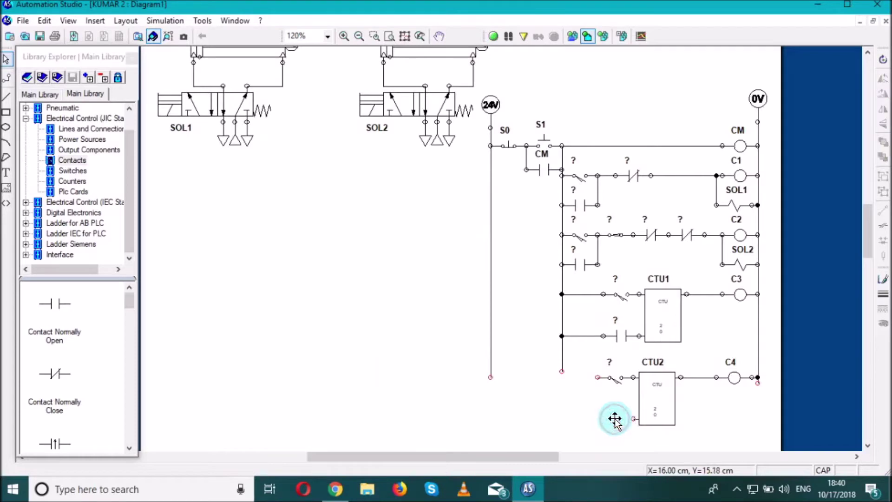
{"action": "left_click", "coordinate": [55, 385]}
{"action": "left_click_drag", "start_coordinate": [129, 303], "coordinate": [126, 395]}
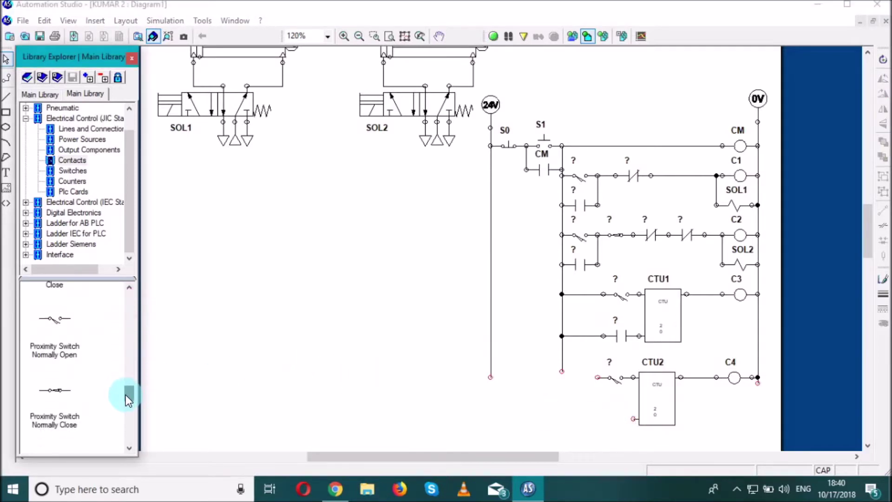
{"action": "left_click", "coordinate": [65, 352]}
{"action": "left_click_drag", "start_coordinate": [58, 328], "coordinate": [618, 431]}
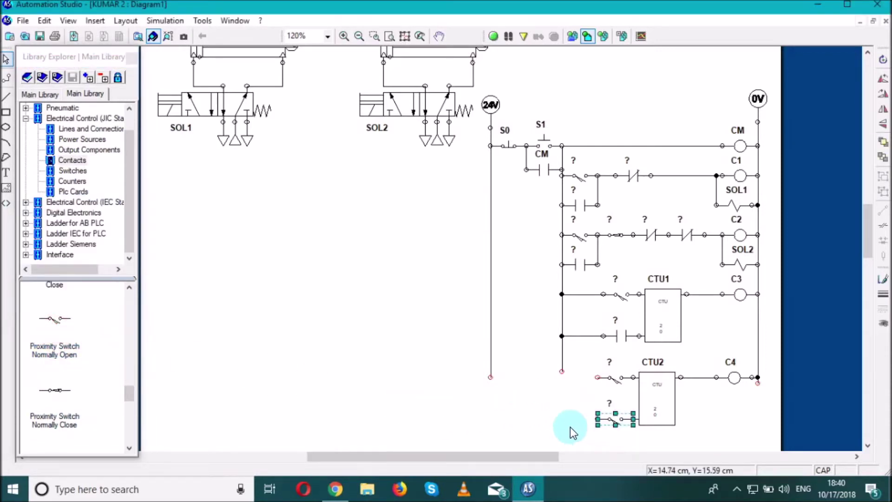
Extend the vertical supply line after S1 downward and wire CTU2's lower proximity switch to it.
{"action": "left_click", "coordinate": [561, 373]}
{"action": "left_click_drag", "start_coordinate": [561, 373], "coordinate": [561, 424]}
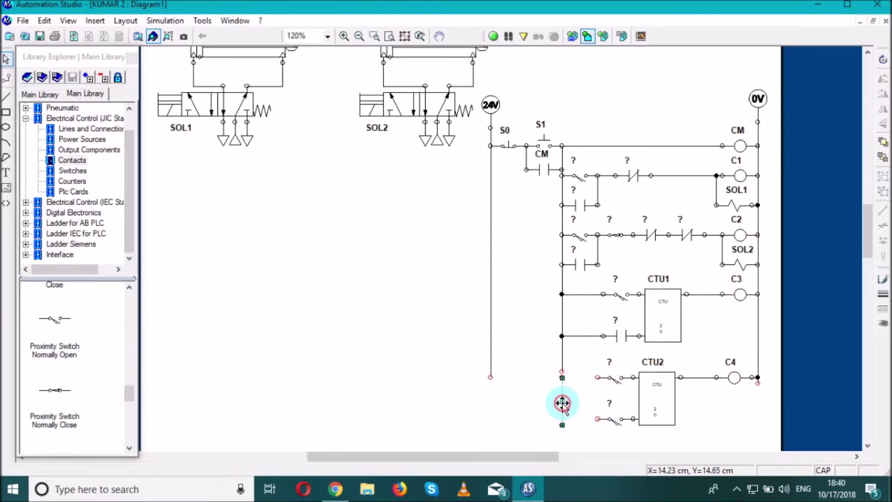
{"action": "left_click_drag", "start_coordinate": [562, 372], "coordinate": [564, 426]}
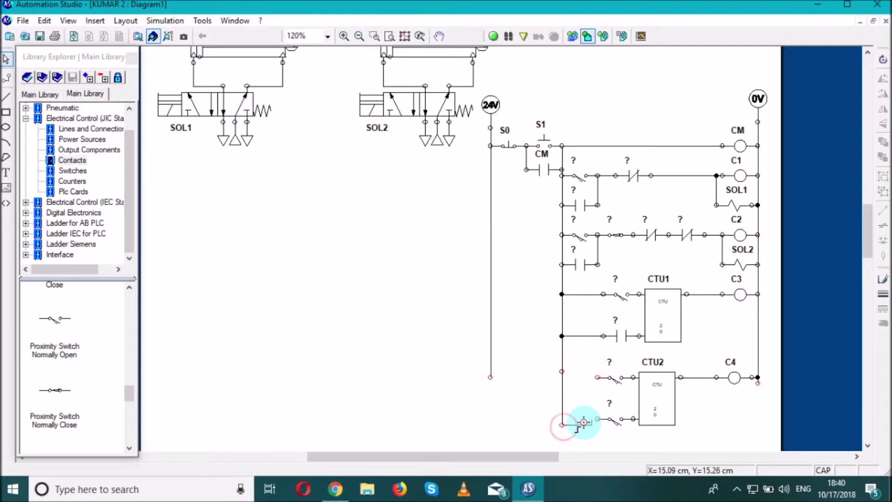
{"action": "left_click", "coordinate": [562, 429]}
{"action": "left_click_drag", "start_coordinate": [562, 427], "coordinate": [561, 418]}
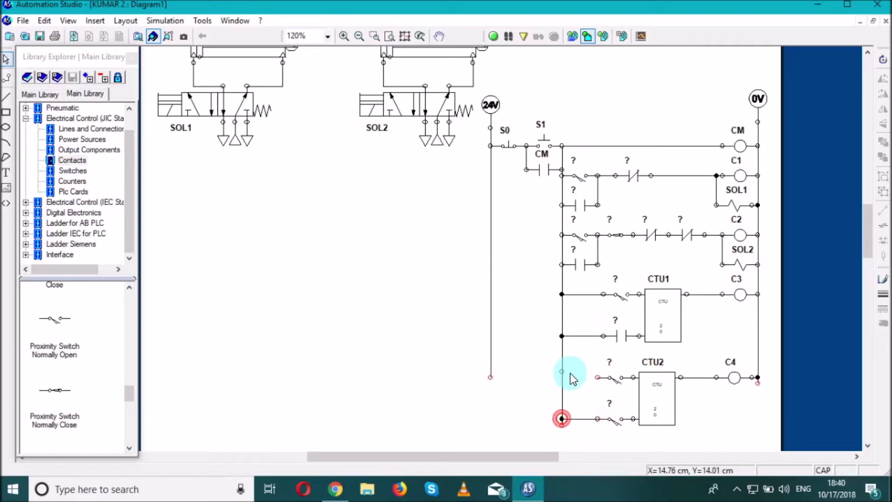
Wire CTU2's upper proximity switch to the vertical supply line after S1.
{"action": "left_click_drag", "start_coordinate": [594, 376], "coordinate": [562, 380]}
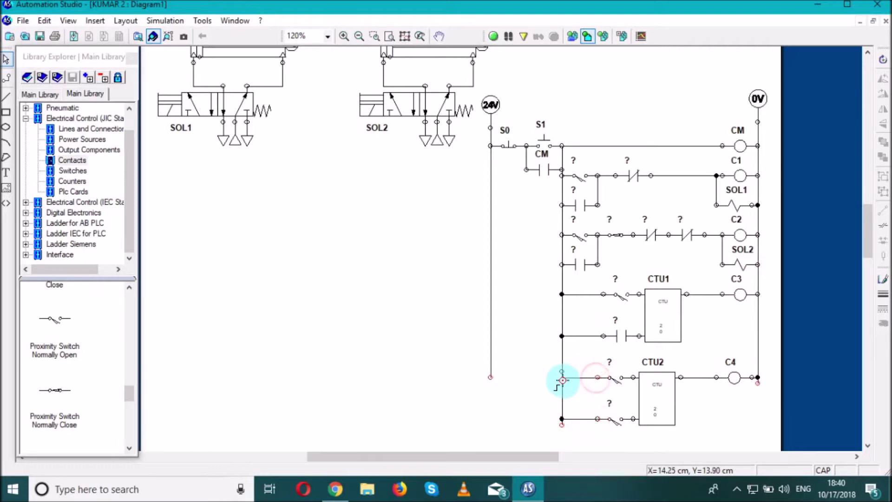
{"action": "left_click", "coordinate": [573, 377]}
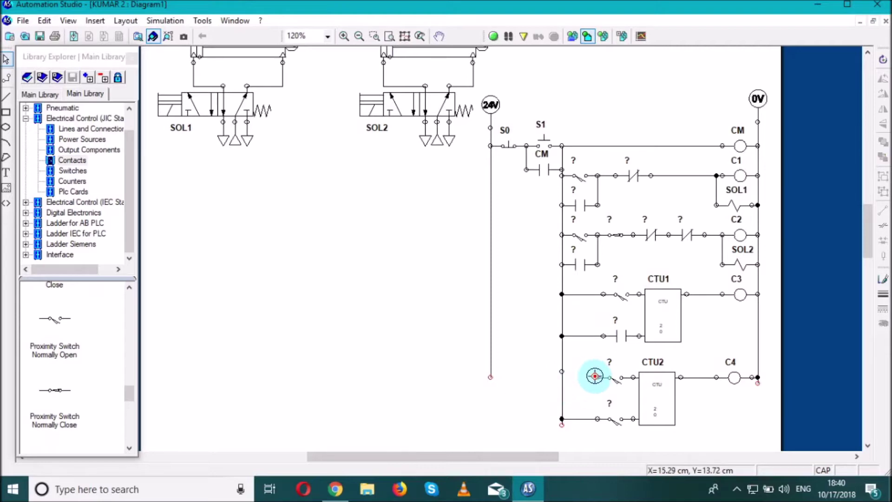
{"action": "left_click_drag", "start_coordinate": [597, 378], "coordinate": [562, 377]}
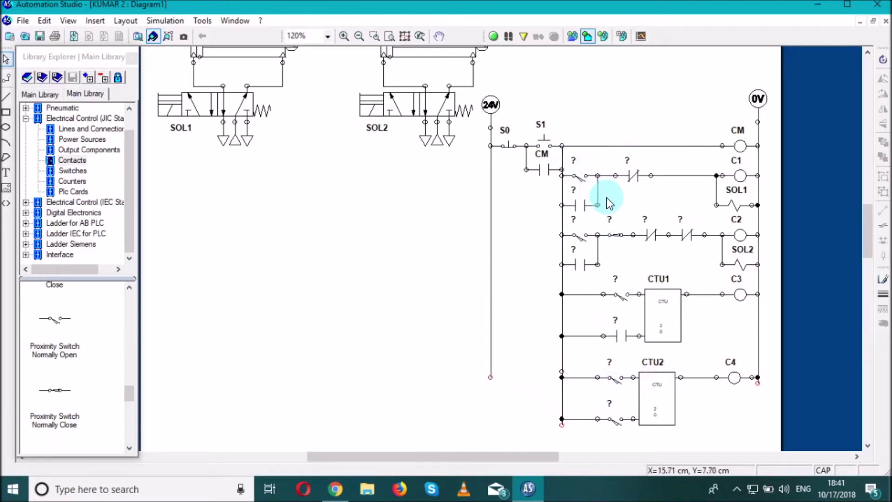
Link the normally open proximity switch in the C1 rung to the variable 1RS1.
{"action": "double_click", "coordinate": [581, 179]}
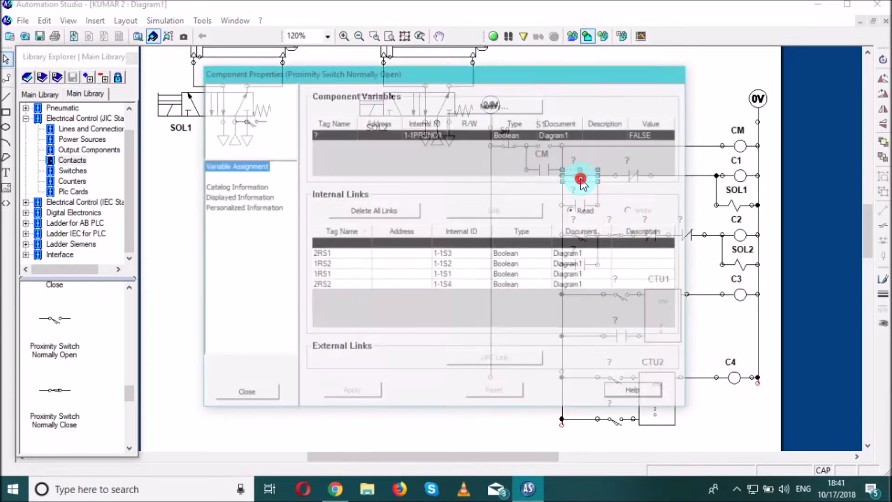
{"action": "left_click", "coordinate": [336, 276]}
{"action": "left_click", "coordinate": [506, 211]}
{"action": "left_click", "coordinate": [245, 395]}
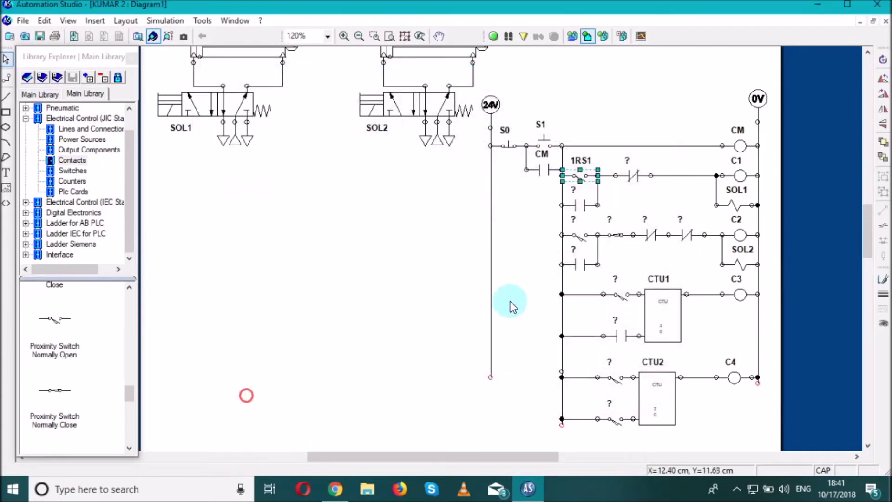
{"action": "left_click", "coordinate": [516, 234]}
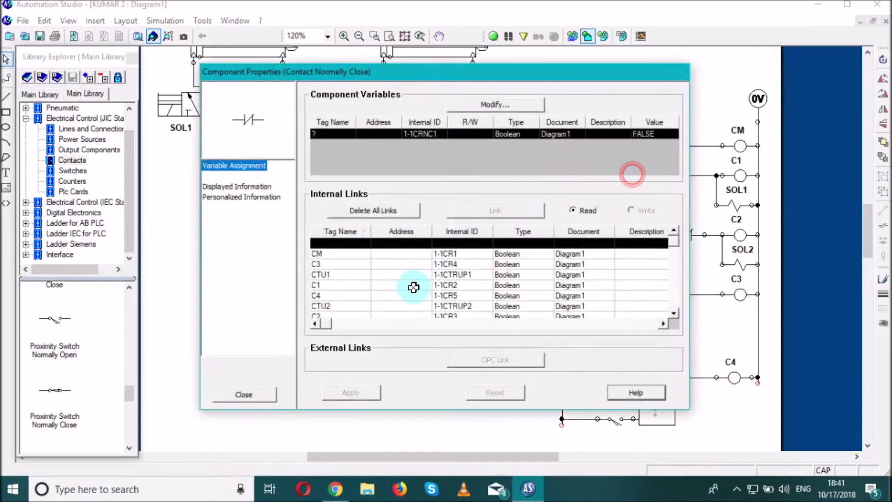
Link the normally closed contact in the C1 rung to the C4 coil variable.
{"action": "left_click", "coordinate": [329, 296]}
{"action": "left_click", "coordinate": [508, 208]}
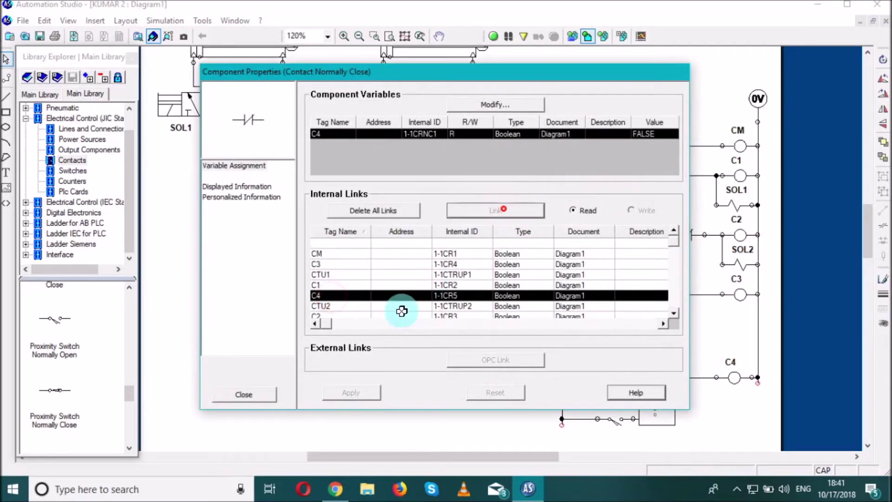
{"action": "left_click", "coordinate": [251, 394]}
{"action": "left_click", "coordinate": [233, 332]}
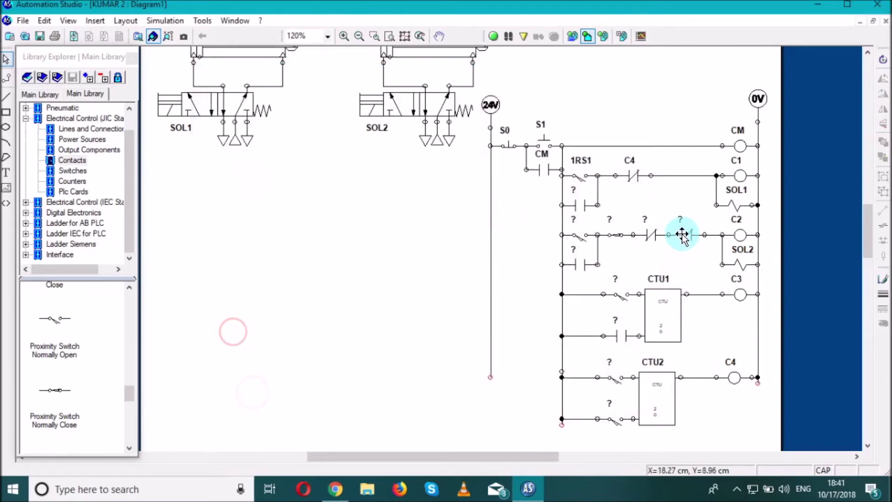
Link the first normally closed contact in the C2 rung to the C4 coil variable.
{"action": "double_click", "coordinate": [653, 236]}
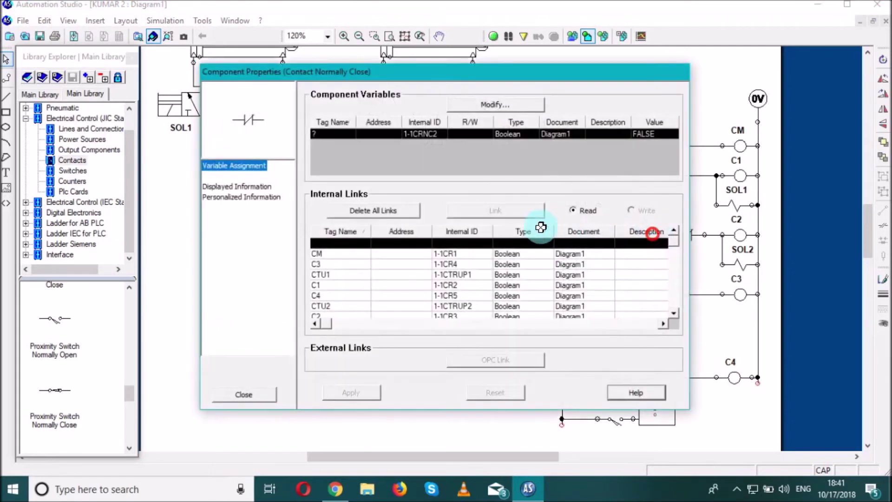
{"action": "left_click", "coordinate": [328, 296]}
{"action": "left_click", "coordinate": [508, 210]}
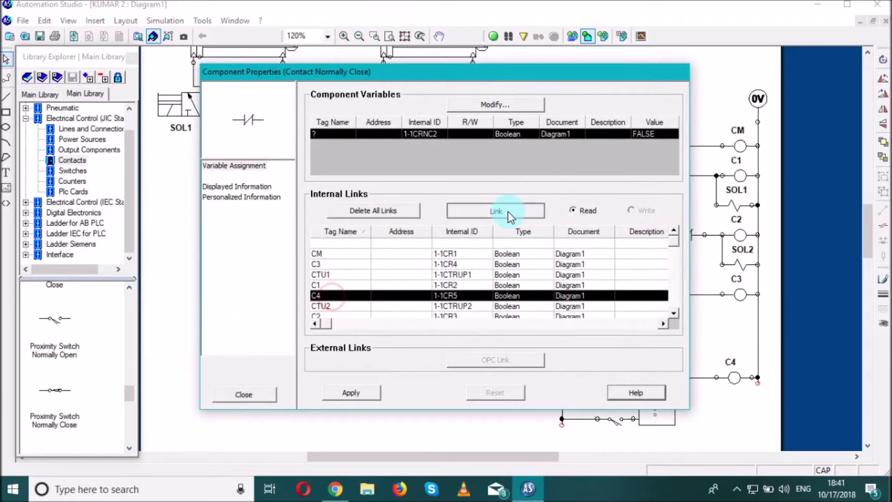
{"action": "left_click", "coordinate": [258, 394]}
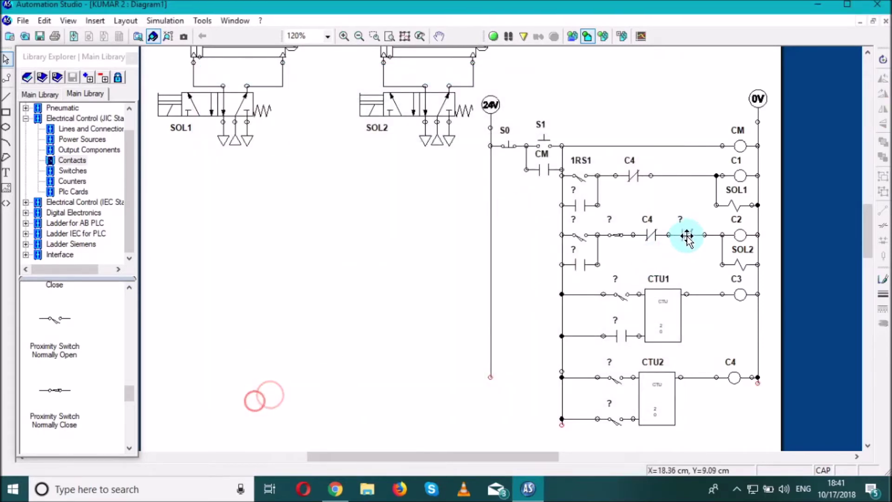
Link the second normally closed contact in the C2 rung to the C3 coil variable.
{"action": "double_click", "coordinate": [687, 236]}
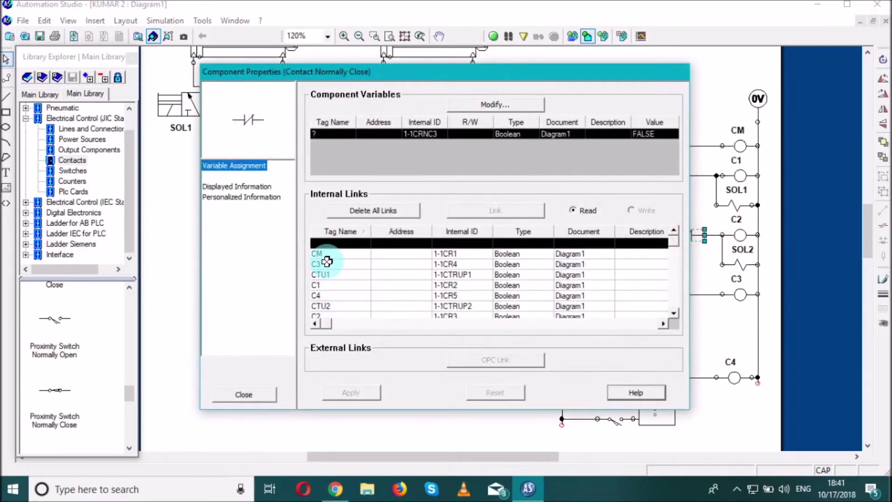
{"action": "left_click", "coordinate": [353, 263]}
{"action": "left_click", "coordinate": [488, 211]}
{"action": "left_click", "coordinate": [243, 393]}
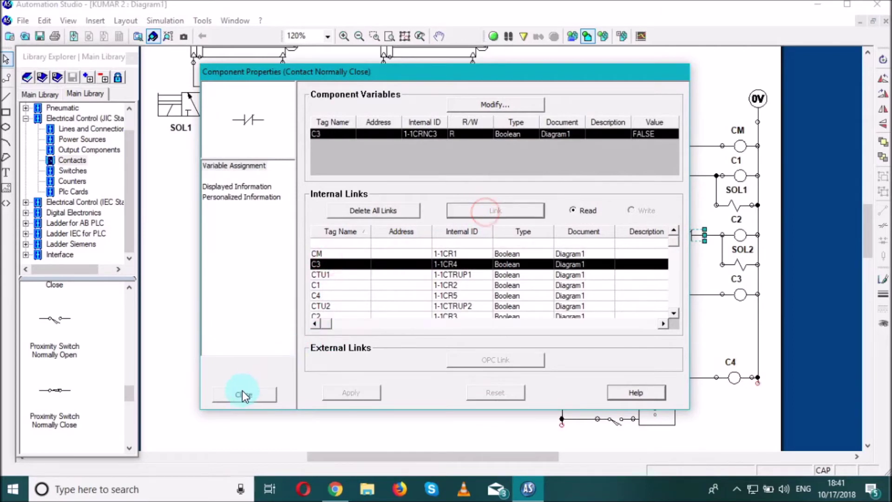
{"action": "left_click", "coordinate": [249, 407]}
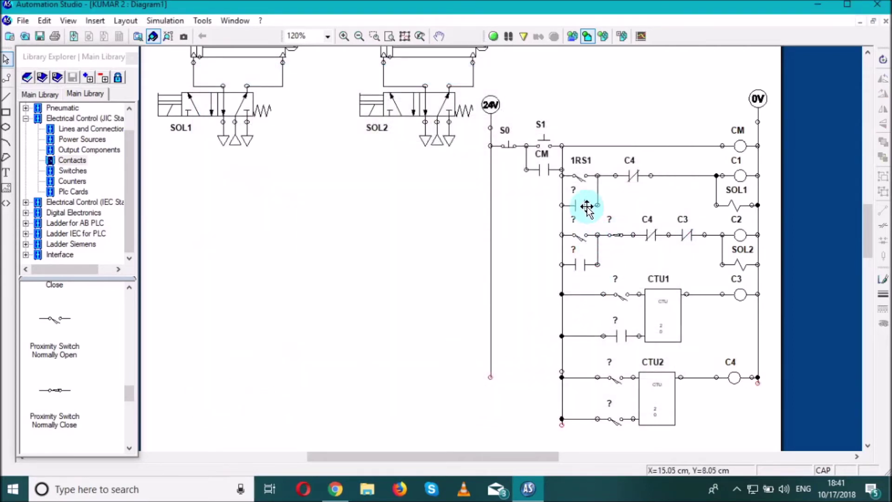
Link the normally open proximity switch in the C2 rung to the variable 1RS2.
{"action": "double_click", "coordinate": [587, 237]}
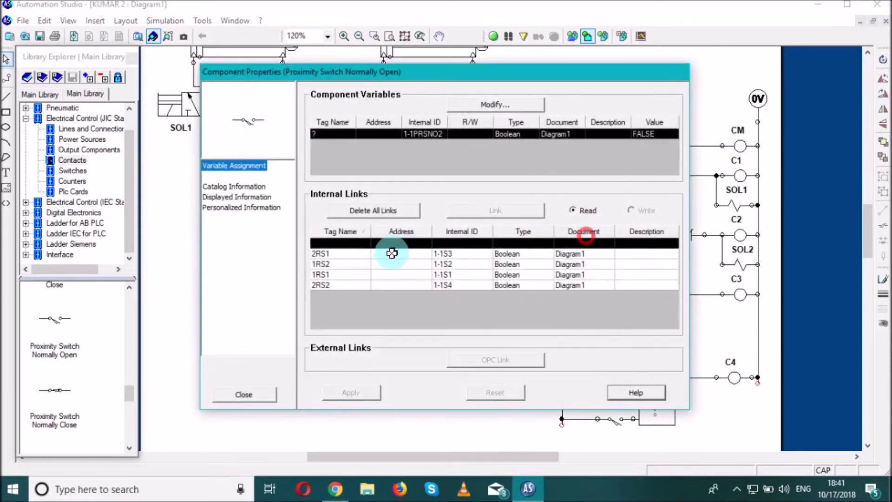
{"action": "left_click", "coordinate": [343, 265]}
{"action": "left_click", "coordinate": [493, 215]}
{"action": "left_click", "coordinate": [263, 390]}
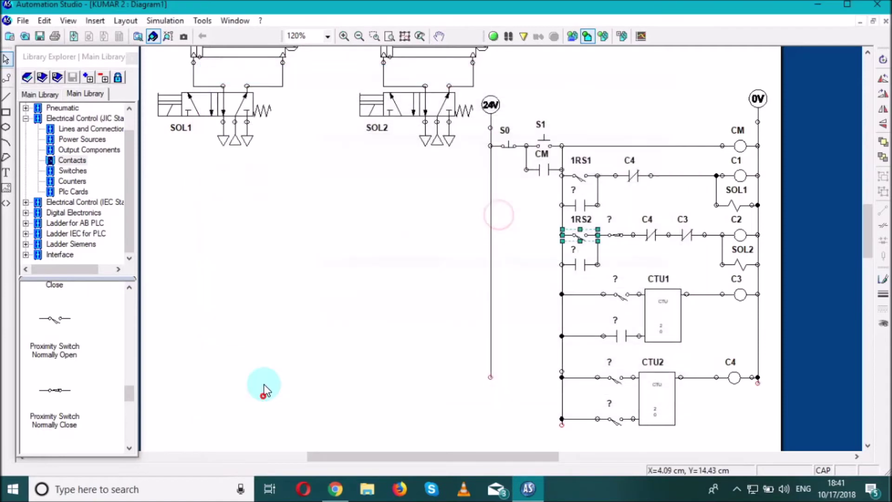
{"action": "left_click", "coordinate": [424, 304]}
Link the normally open holding contact below switch 1RS1 to the C1 coil variable.
{"action": "double_click", "coordinate": [580, 205]}
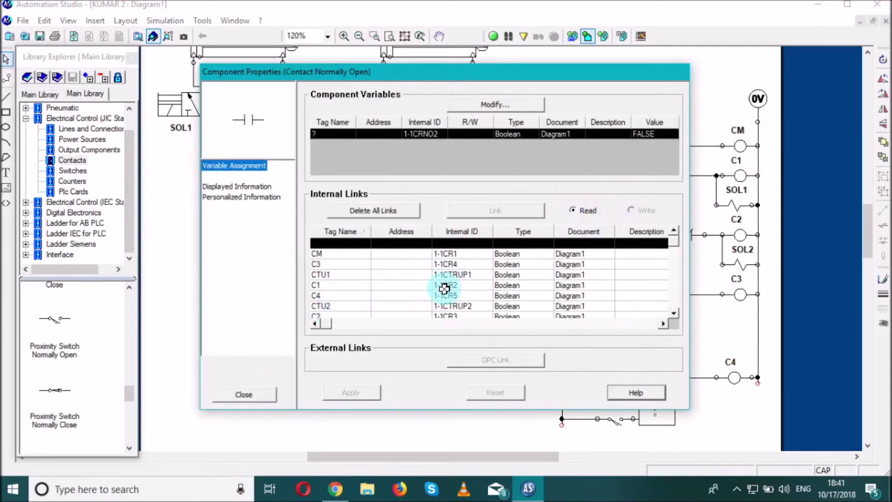
{"action": "left_click", "coordinate": [674, 314]}
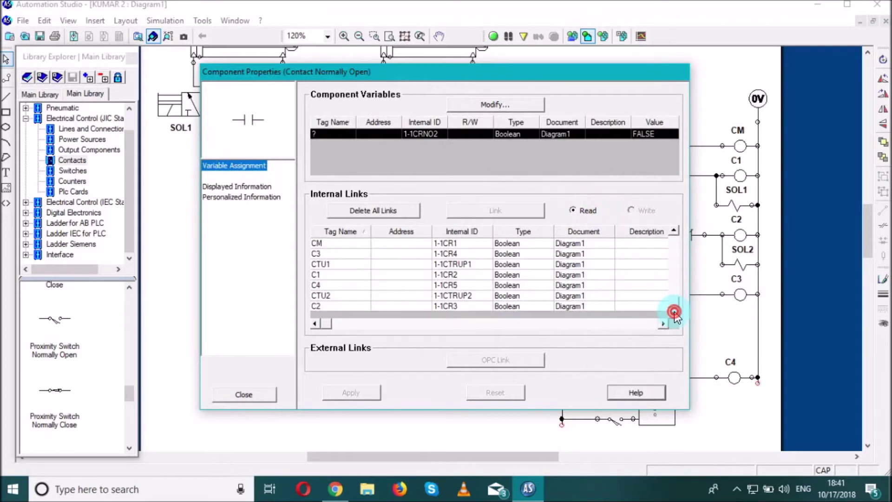
{"action": "left_click", "coordinate": [346, 274]}
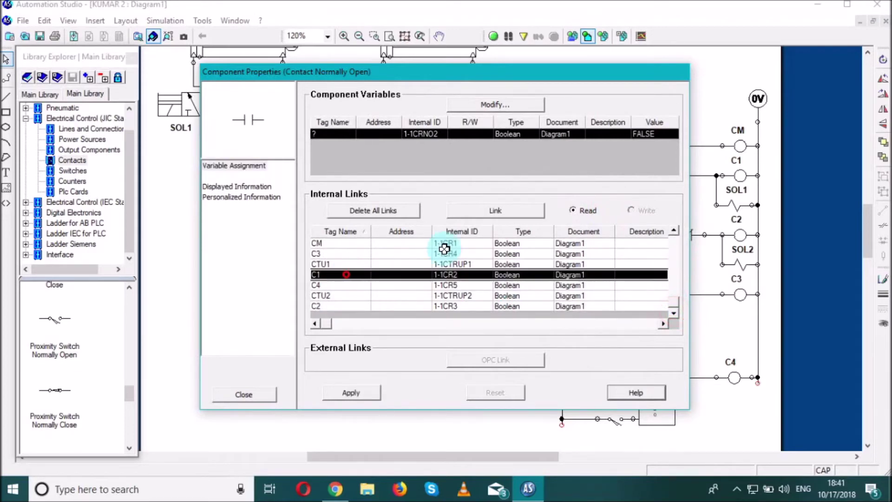
{"action": "left_click", "coordinate": [495, 210]}
{"action": "left_click", "coordinate": [246, 395]}
{"action": "left_click", "coordinate": [218, 379]}
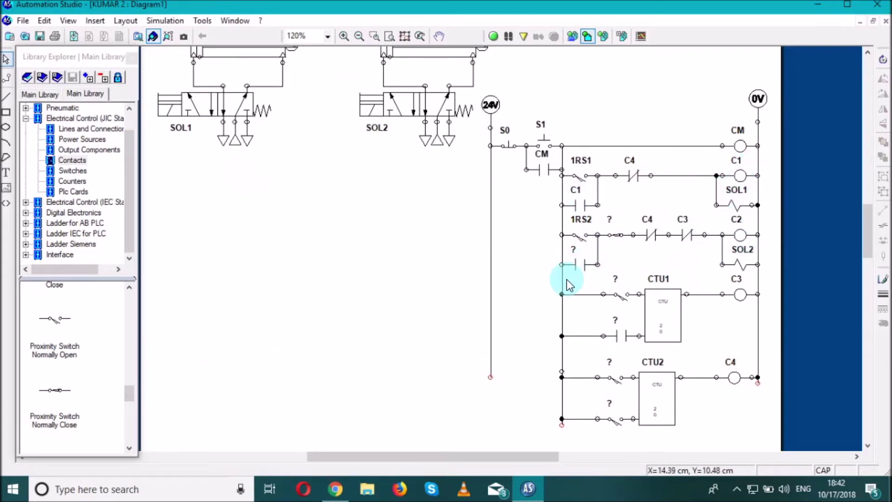
Link the normally open holding contact below switch 1RS2 to the C2 coil variable.
{"action": "double_click", "coordinate": [581, 263]}
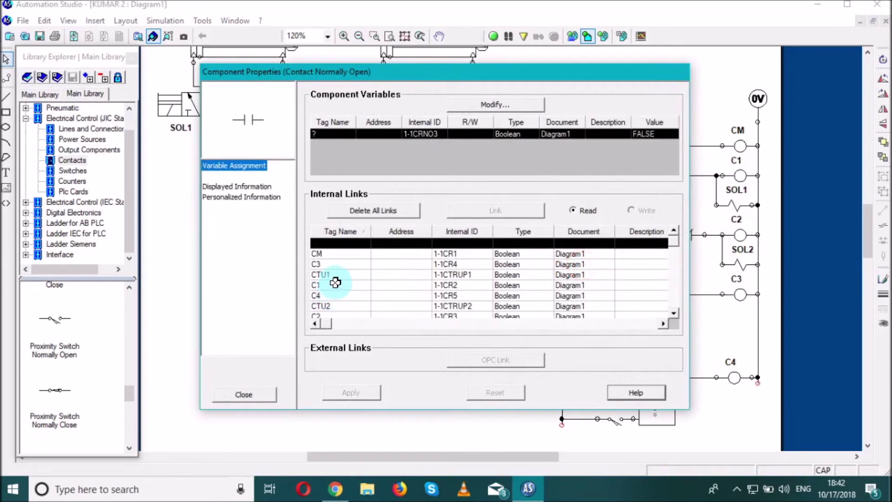
{"action": "left_click", "coordinate": [324, 306]}
{"action": "left_click", "coordinate": [500, 211]}
{"action": "left_click", "coordinate": [254, 396]}
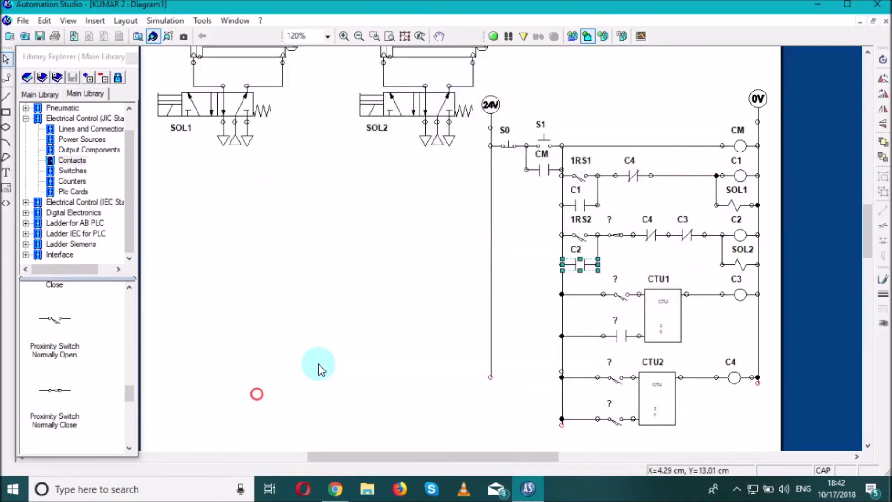
{"action": "left_click", "coordinate": [628, 255]}
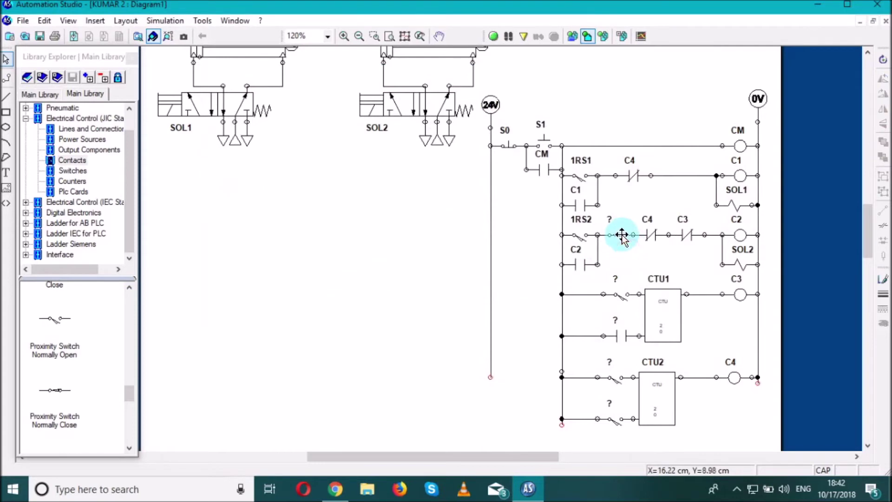
Link the normally closed proximity switch in the C2 rung to the variable 2RS2.
{"action": "double_click", "coordinate": [621, 234]}
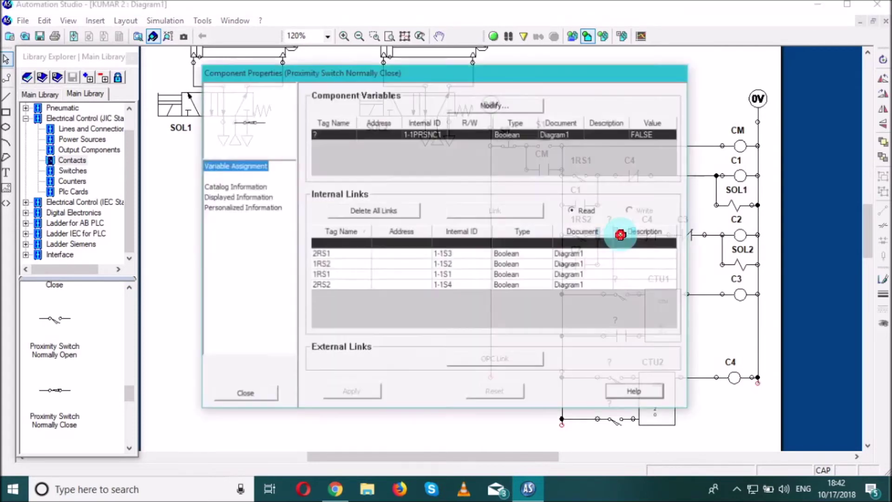
{"action": "left_click", "coordinate": [327, 286]}
{"action": "left_click", "coordinate": [495, 215]}
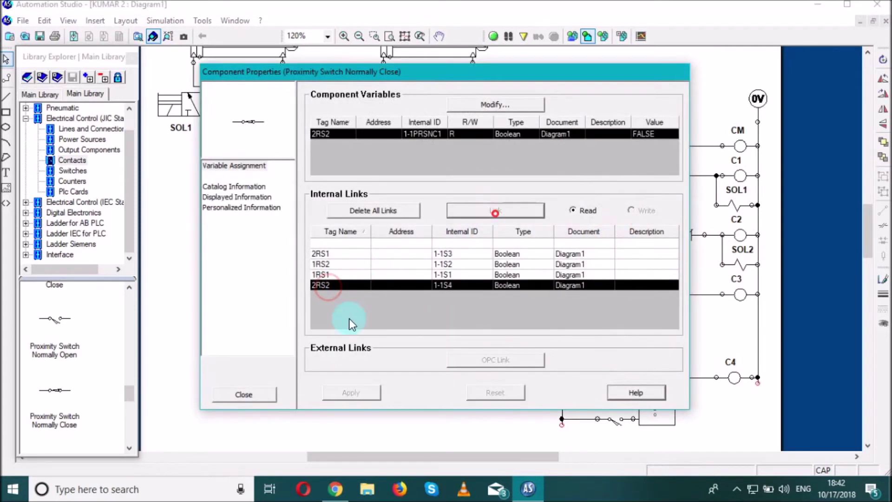
{"action": "left_click", "coordinate": [251, 394]}
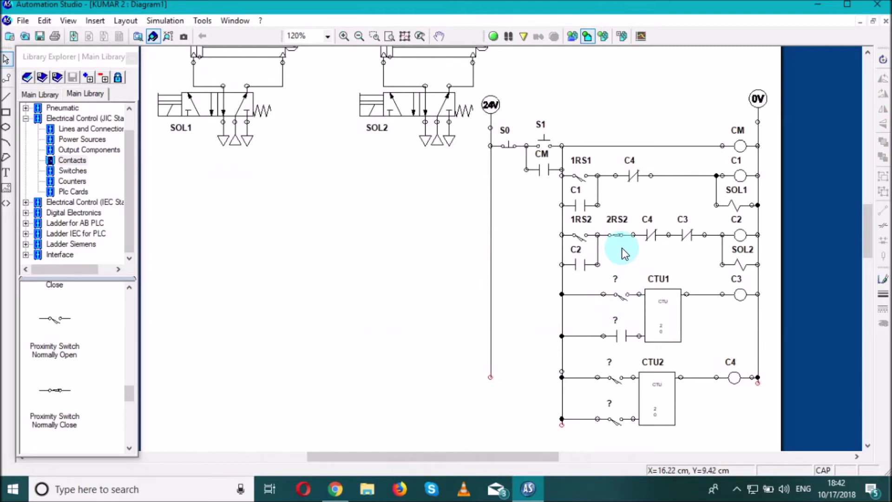
Link the normally open proximity switch at CTU1's upper input to the variable 2RS2.
{"action": "double_click", "coordinate": [624, 301]}
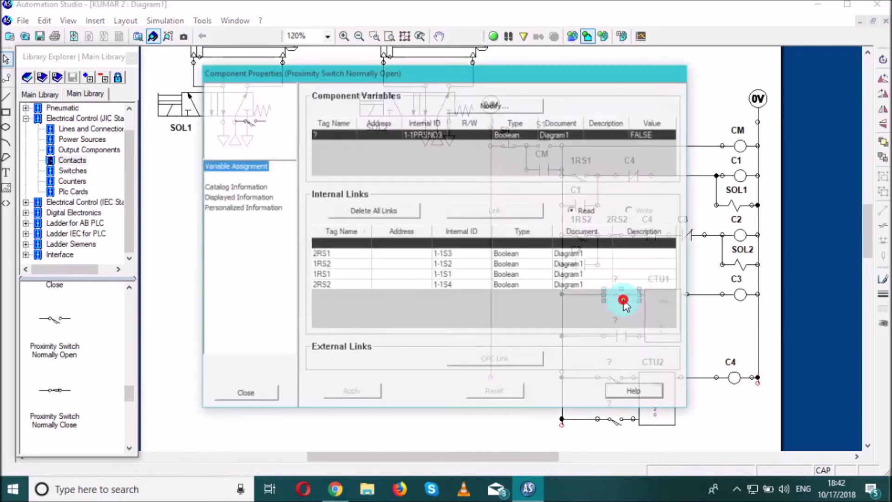
{"action": "left_click", "coordinate": [333, 285]}
{"action": "left_click", "coordinate": [514, 210]}
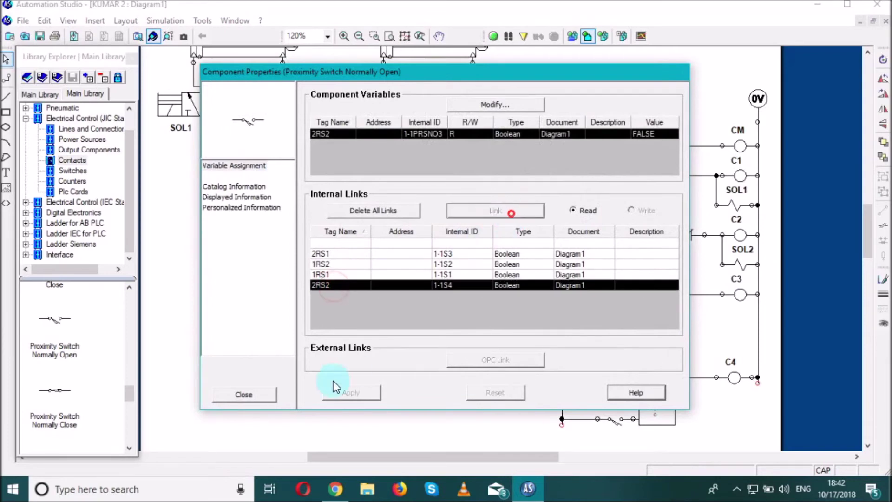
{"action": "left_click", "coordinate": [246, 394]}
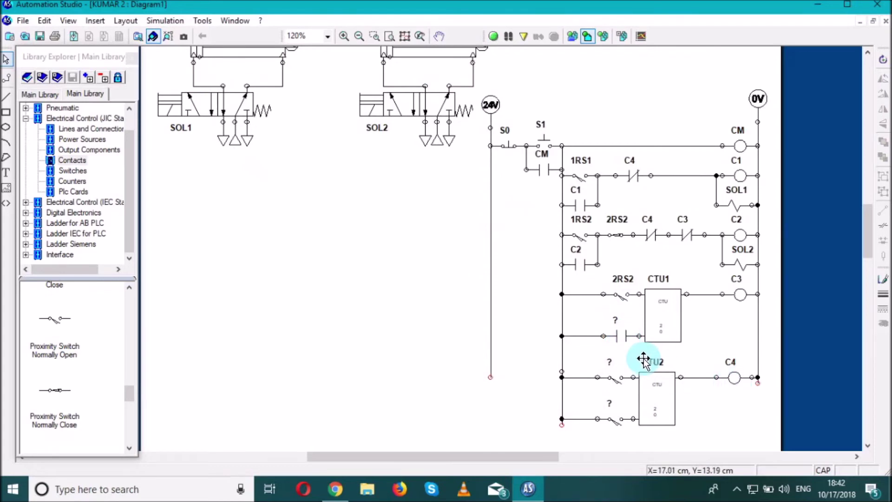
Link the normally open contact at CTU1's lower input to the C4 coil variable.
{"action": "double_click", "coordinate": [620, 337]}
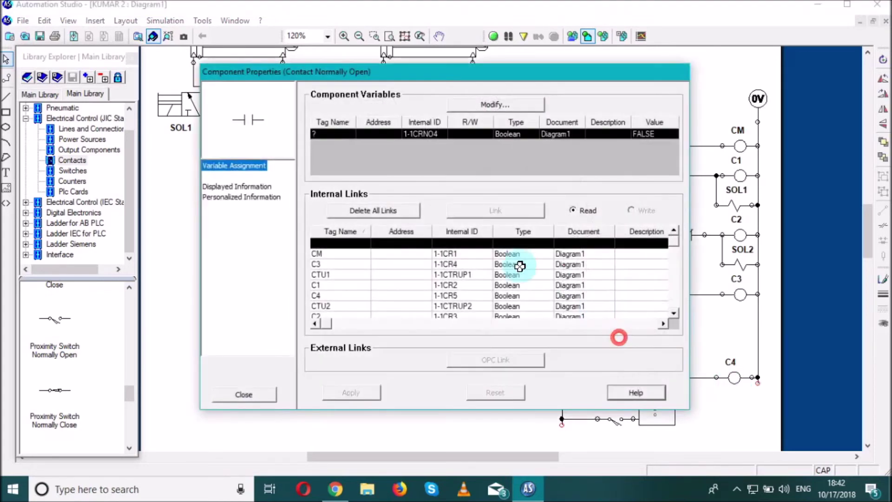
{"action": "left_click", "coordinate": [320, 295]}
{"action": "left_click", "coordinate": [488, 212]}
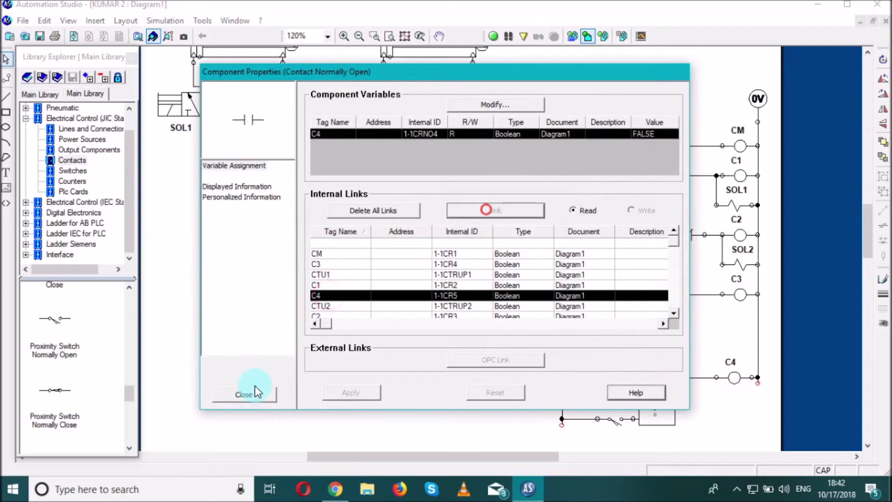
{"action": "left_click", "coordinate": [245, 395]}
{"action": "left_click", "coordinate": [396, 387]}
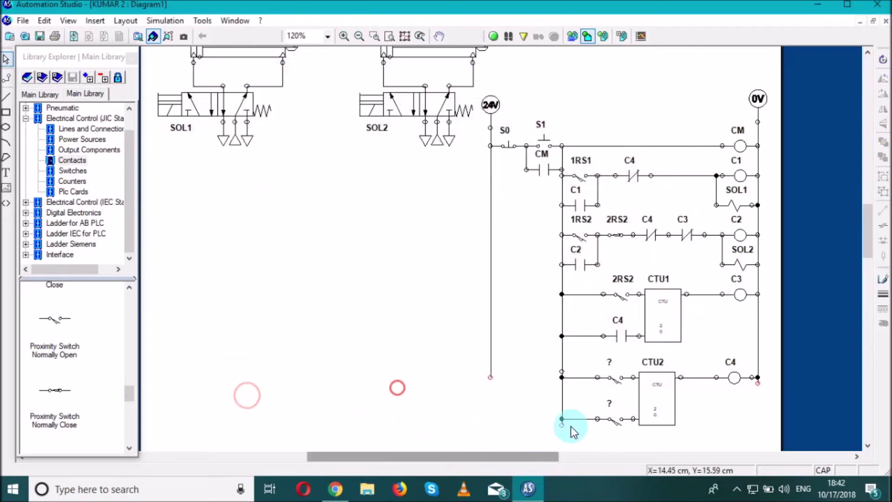
Link the normally open proximity switch at CTU2's upper input to the variable 2RS1.
{"action": "double_click", "coordinate": [616, 379]}
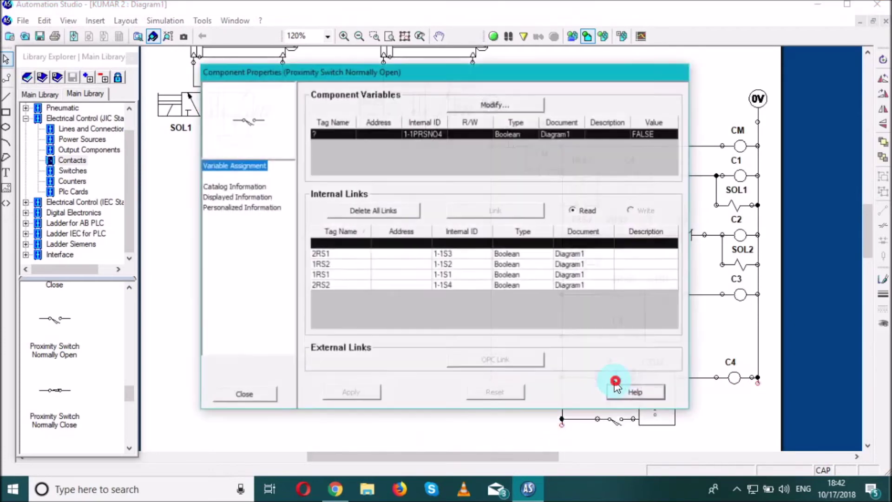
{"action": "left_click", "coordinate": [334, 255]}
{"action": "left_click", "coordinate": [495, 210]}
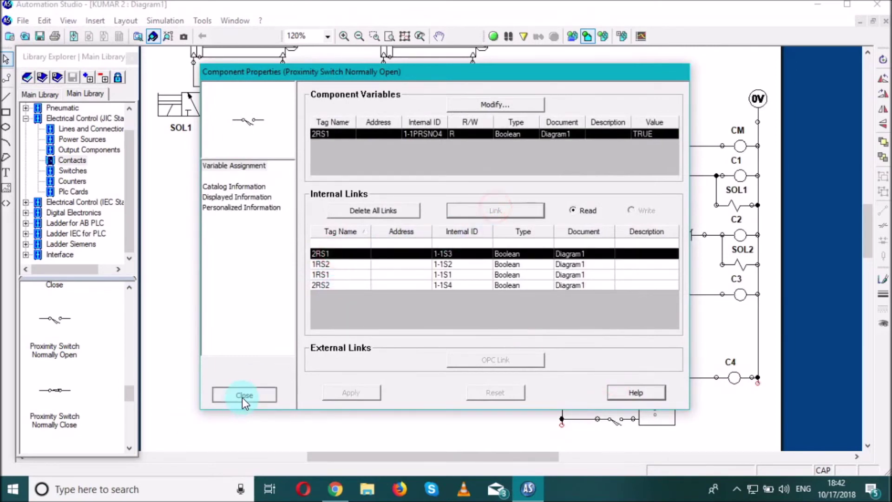
{"action": "left_click", "coordinate": [243, 396]}
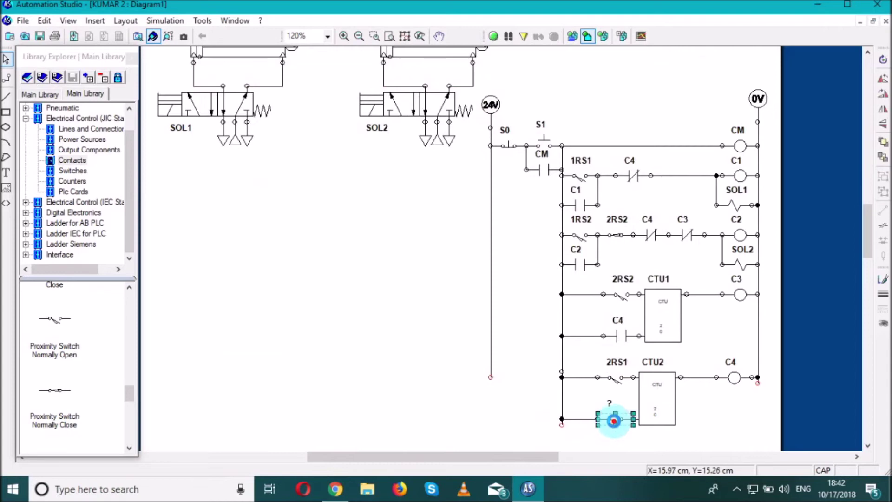
Link the normally open proximity switch at CTU2's lower input to the variable 1RS1.
{"action": "double_click", "coordinate": [614, 420]}
{"action": "left_click", "coordinate": [330, 254]}
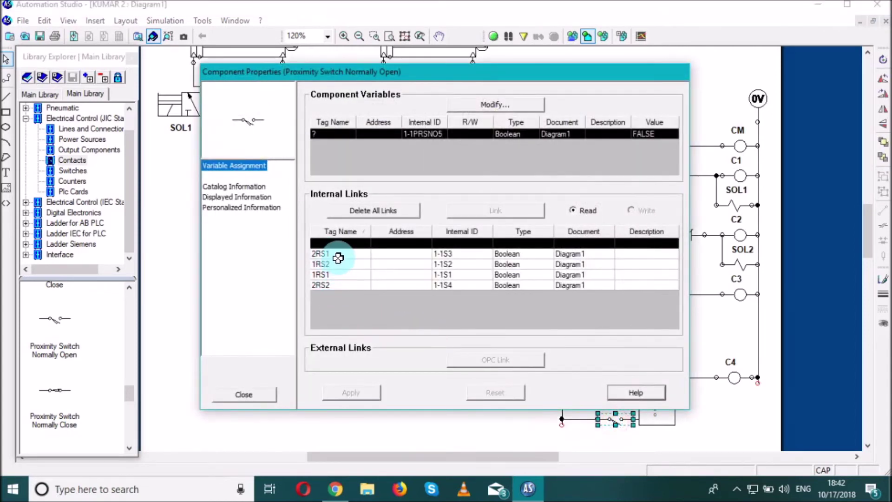
{"action": "left_click", "coordinate": [339, 275]}
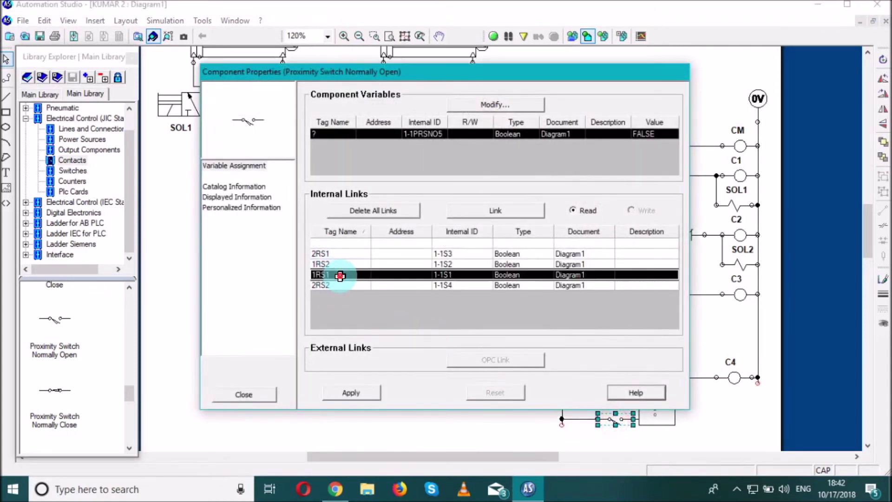
{"action": "left_click", "coordinate": [489, 211]}
{"action": "left_click", "coordinate": [244, 395]}
{"action": "left_click", "coordinate": [321, 382]}
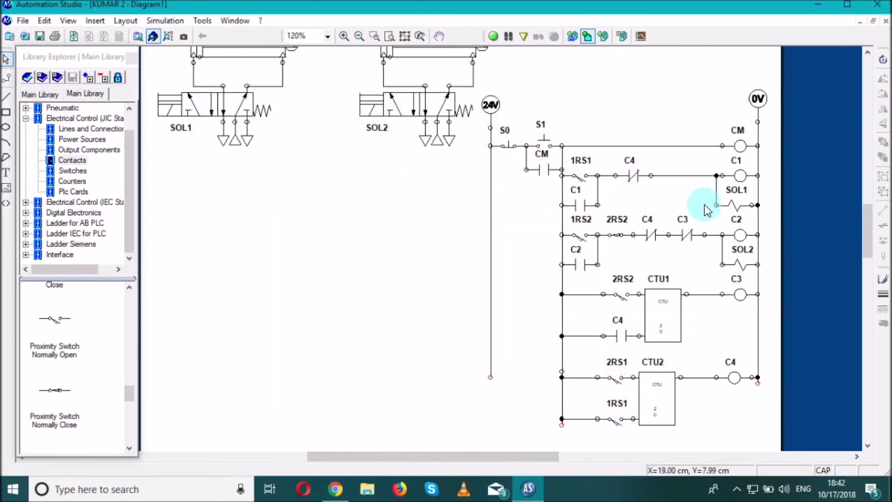
{"action": "left_click_drag", "start_coordinate": [717, 206], "coordinate": [716, 176]}
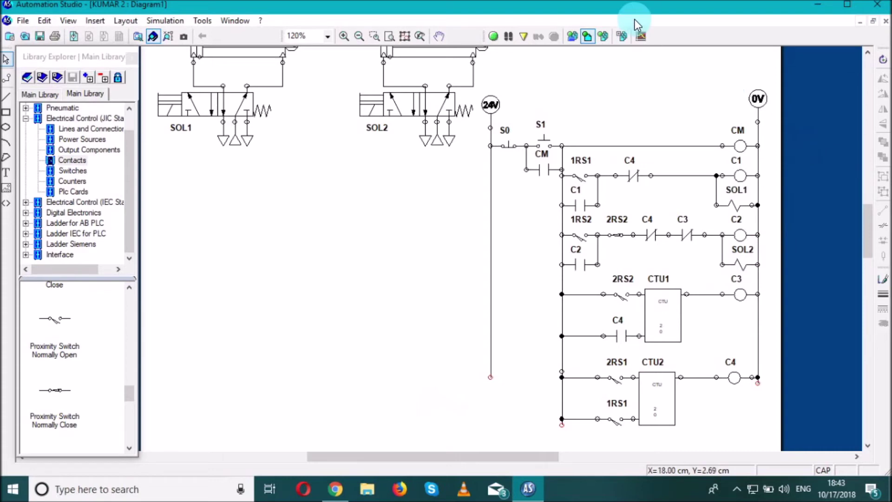
Start the simulation, dismiss the connector test messages, and actuate push button S1 to run the cylinder sequence.
{"action": "left_click", "coordinate": [494, 36]}
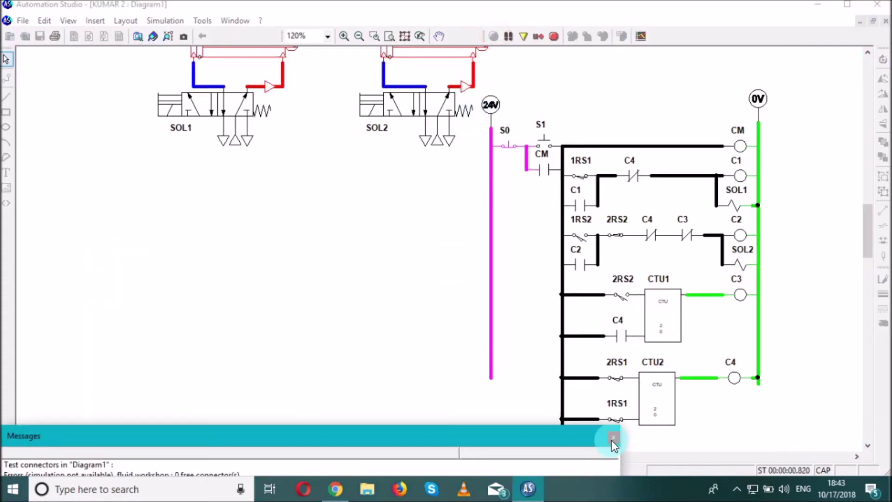
{"action": "left_click", "coordinate": [613, 436]}
{"action": "left_click_drag", "start_coordinate": [869, 251], "coordinate": [868, 240]}
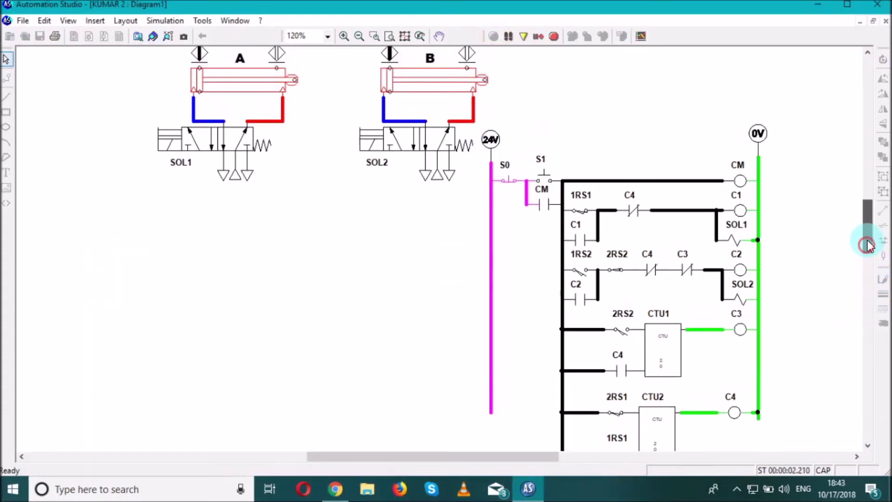
{"action": "left_click", "coordinate": [327, 36]}
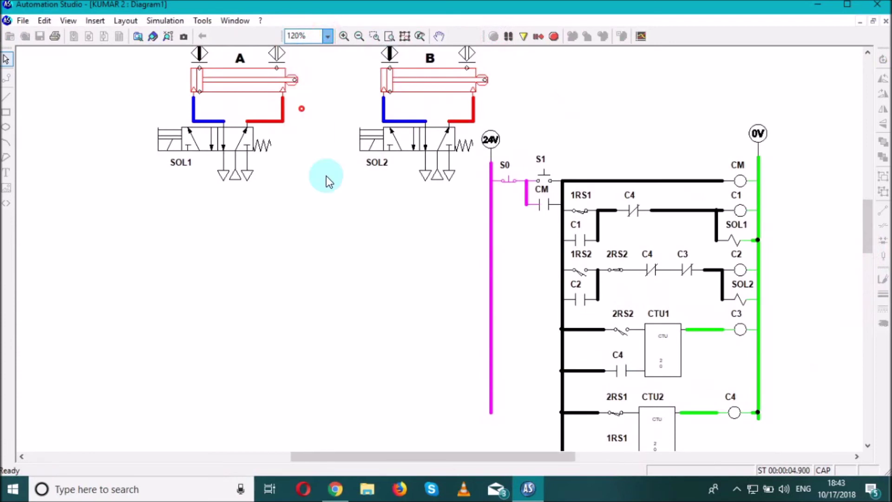
{"action": "left_click", "coordinate": [302, 109]}
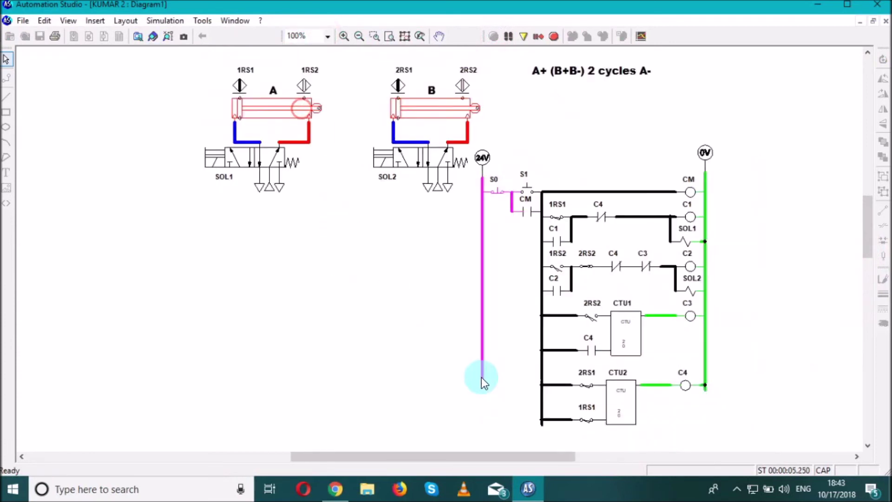
{"action": "left_click", "coordinate": [528, 194]}
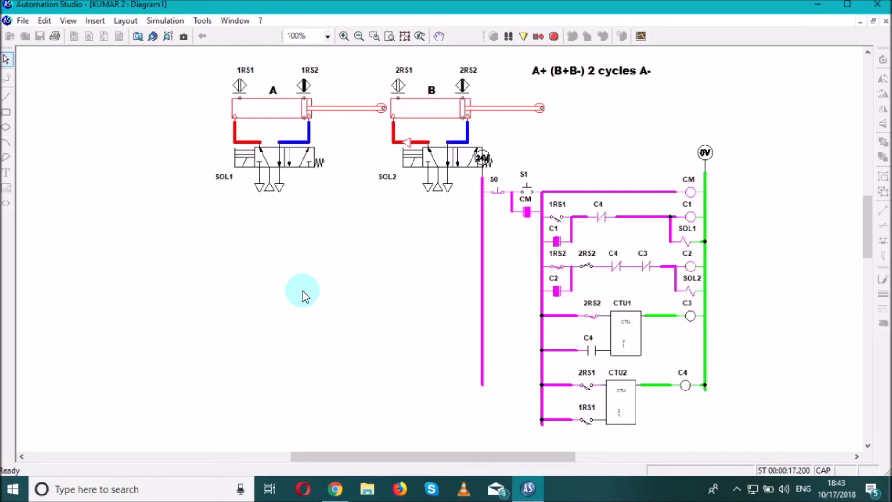
Open the cutaway animation of cylinder B and place its window in the empty area below the toolbars.
{"action": "right_click", "coordinate": [426, 107]}
{"action": "left_click", "coordinate": [445, 115]}
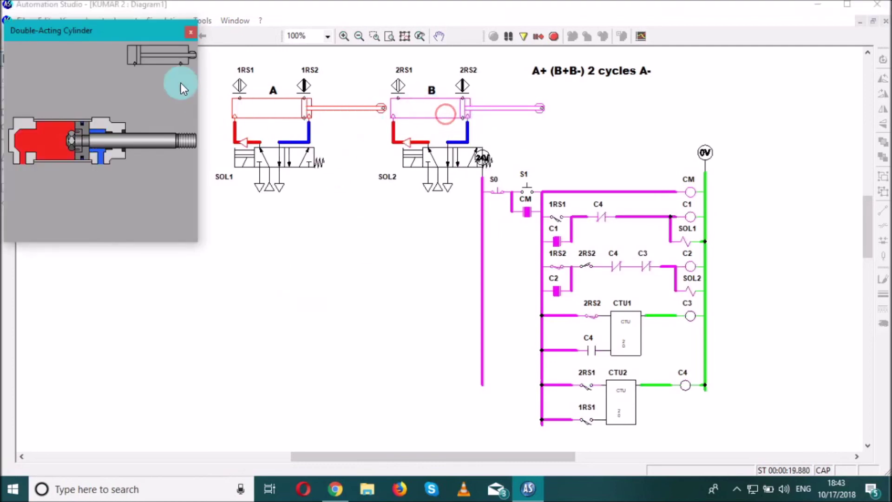
{"action": "left_click_drag", "start_coordinate": [142, 29], "coordinate": [158, 131]}
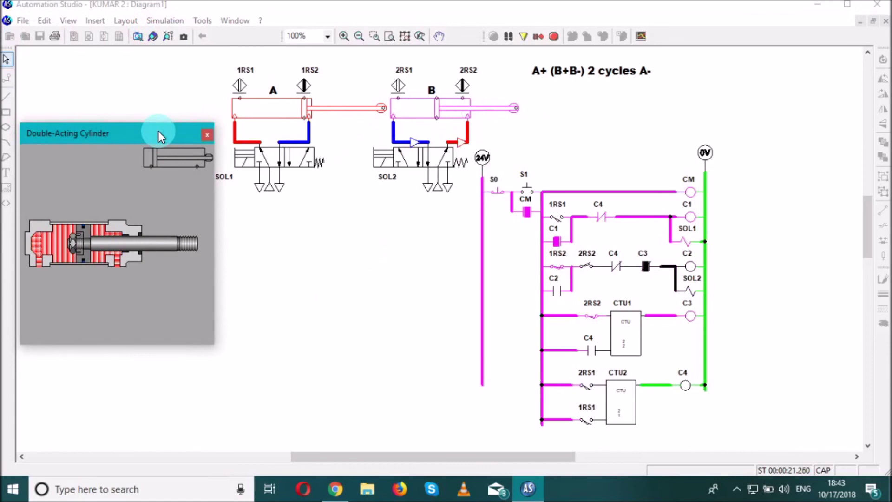